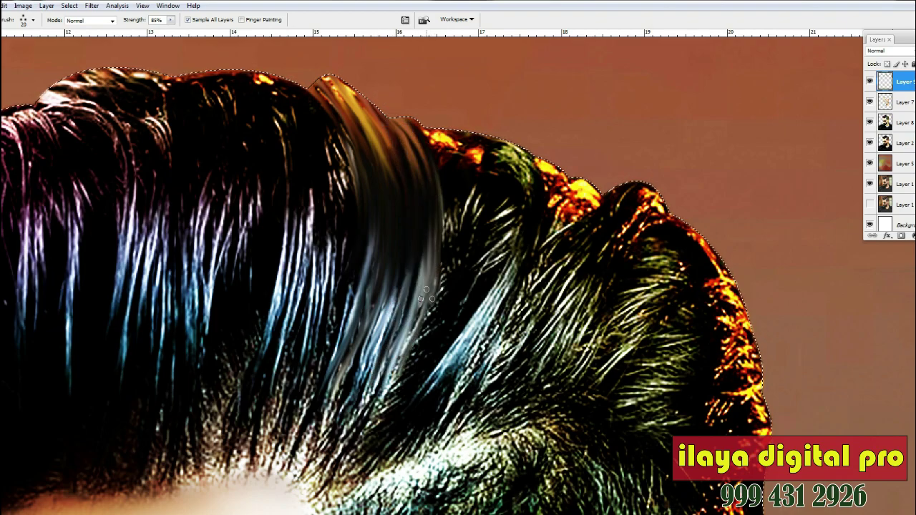
Step: Smudge the orange-tipped strands behind the hair's central peak down toward the blue highlights at 85% strength
drag(416, 139, 440, 268)
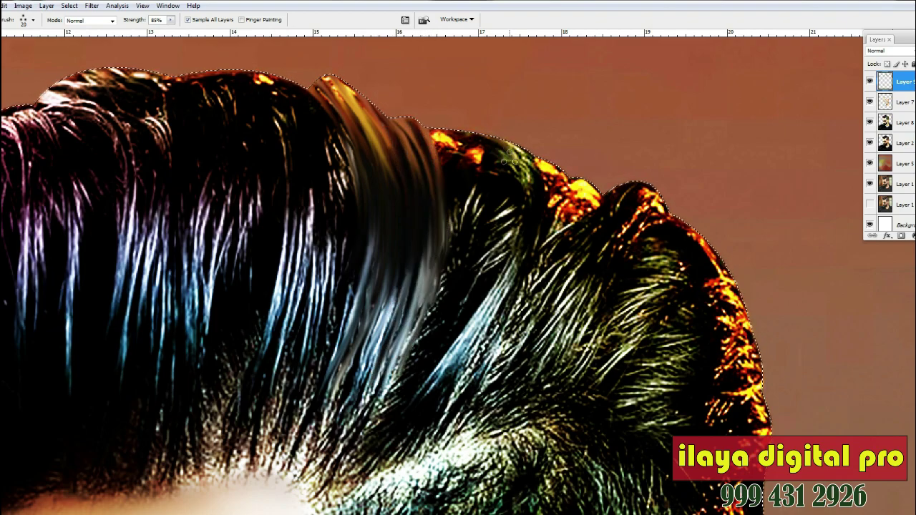
drag(508, 153, 504, 279)
mouse_move(460, 140)
mouse_down()
mouse_move(483, 153)
mouse_move(506, 249)
mouse_up()
mouse_move(477, 172)
mouse_down()
mouse_move(461, 283)
mouse_move(446, 141)
mouse_move(469, 176)
mouse_move(425, 132)
mouse_move(443, 282)
mouse_up()
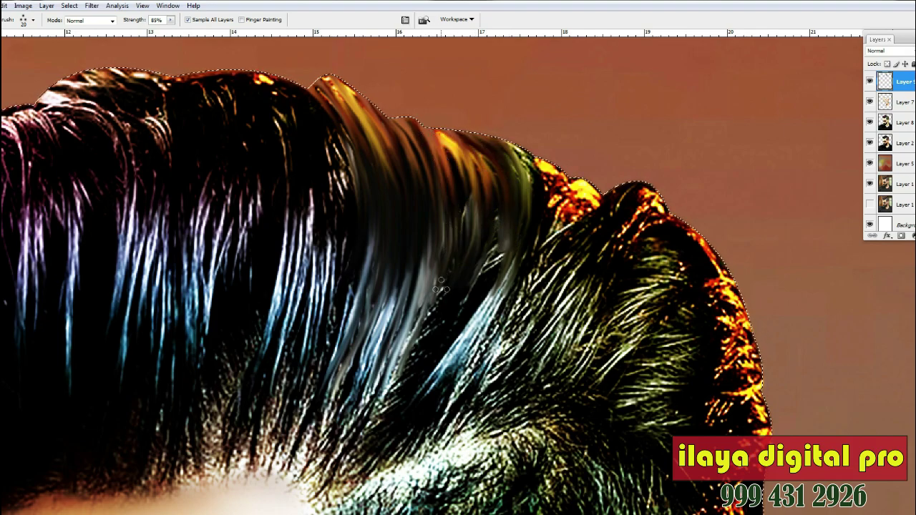
Step: Smudge the yellow and green strands at the dip of the hair's upper edge into smooth downward locks
scroll(445, 280, down, 3)
mouse_move(589, 118)
mouse_down()
mouse_move(538, 159)
mouse_move(578, 118)
mouse_move(558, 119)
mouse_move(497, 245)
mouse_up()
mouse_move(515, 70)
mouse_down()
mouse_move(532, 142)
mouse_move(525, 182)
mouse_up()
drag(547, 90, 516, 231)
scroll(429, 231, down, 3)
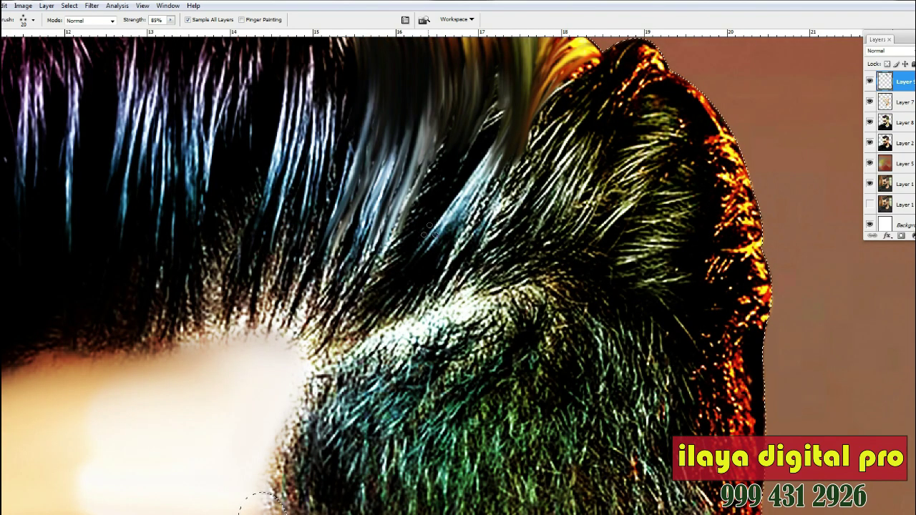
Step: Smudge the dark and blue-highlighted strands beneath the green and yellow locks into long curved locks
scroll(472, 100, up, 3)
mouse_move(471, 63)
mouse_down()
mouse_move(496, 143)
mouse_move(446, 248)
mouse_move(398, 282)
mouse_move(429, 217)
mouse_move(447, 64)
mouse_move(422, 237)
mouse_up()
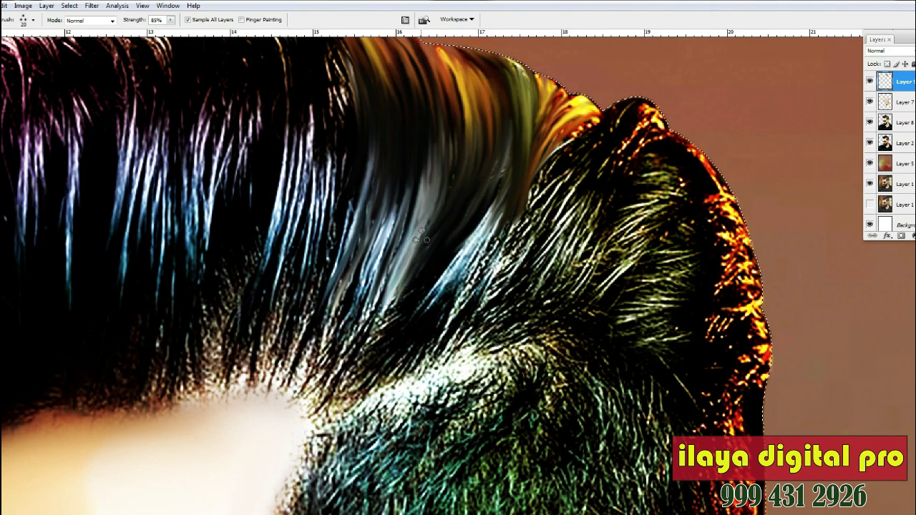
scroll(422, 237, down, 2)
mouse_move(509, 115)
mouse_down()
mouse_move(445, 252)
mouse_move(428, 259)
mouse_up()
drag(513, 146, 449, 272)
drag(524, 104, 451, 267)
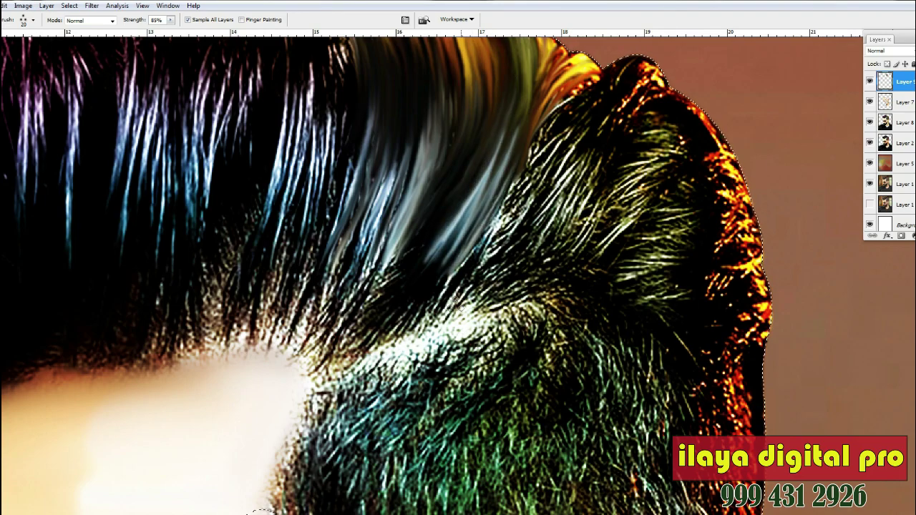
scroll(261, 510, up, 3)
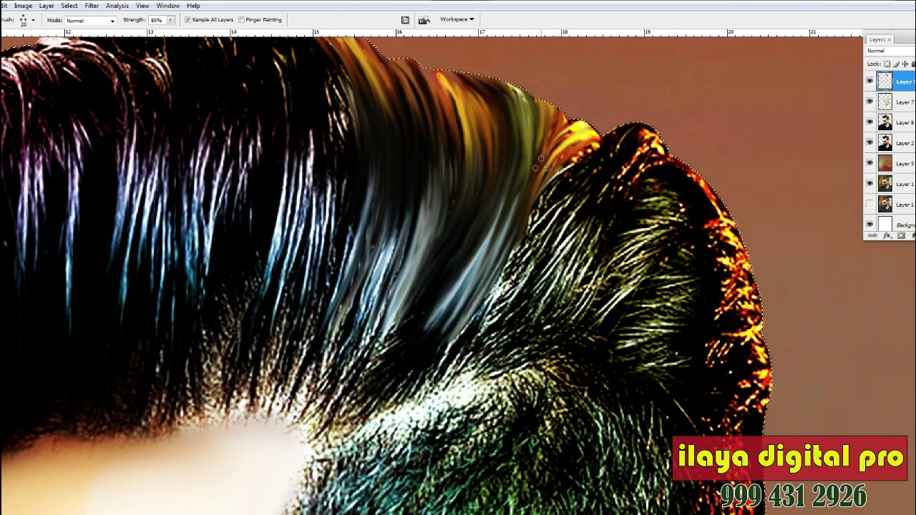
Step: Smudge the fine greenish strands beside the blue-highlighted lock into smooth grey curves following the hair flow
scroll(540, 164, down, 3)
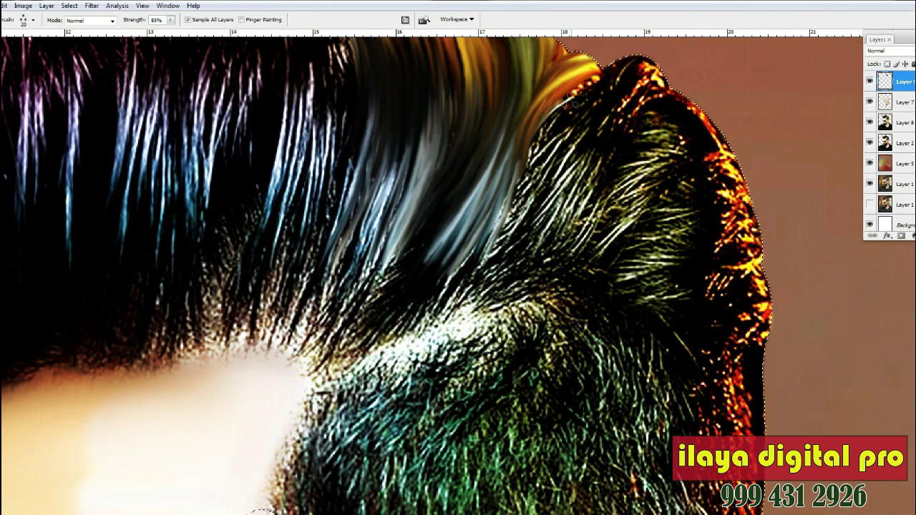
mouse_move(523, 244)
mouse_down()
mouse_move(583, 123)
mouse_move(512, 262)
mouse_move(580, 147)
mouse_move(541, 257)
mouse_move(602, 156)
mouse_move(545, 272)
mouse_up()
drag(560, 142, 505, 237)
drag(537, 170, 488, 253)
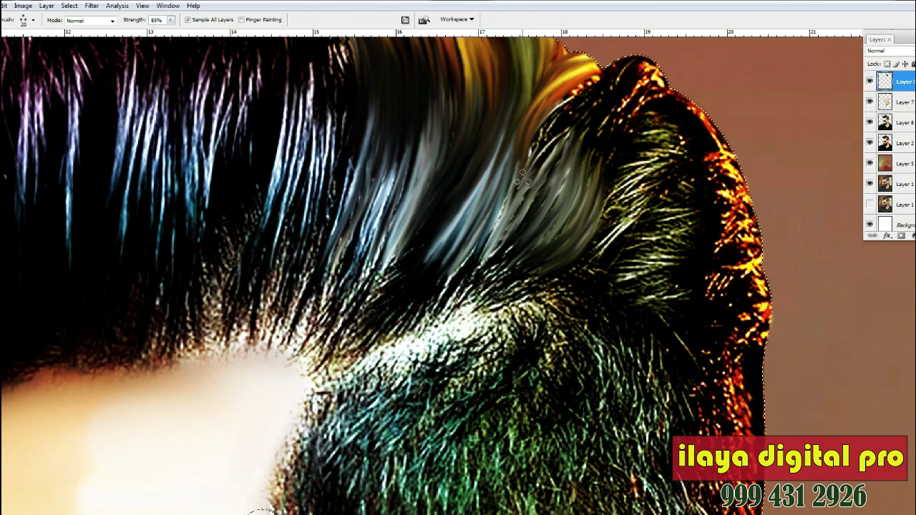
Step: Reduce the smudge brush to 15 px and blend the orange-edged curl at the upper back of the hair
scroll(649, 162, up, 4)
key([)
drag(660, 146, 607, 177)
drag(658, 143, 604, 153)
mouse_move(601, 147)
mouse_down()
mouse_move(678, 143)
mouse_move(590, 149)
mouse_move(583, 167)
mouse_move(623, 152)
mouse_move(572, 193)
mouse_move(611, 189)
mouse_up()
scroll(737, 152, down, 2)
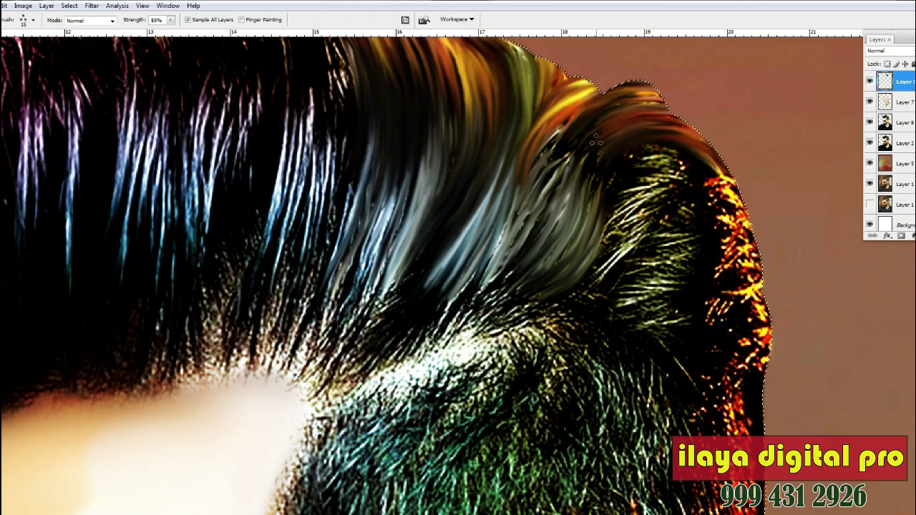
scroll(625, 91, down, 2)
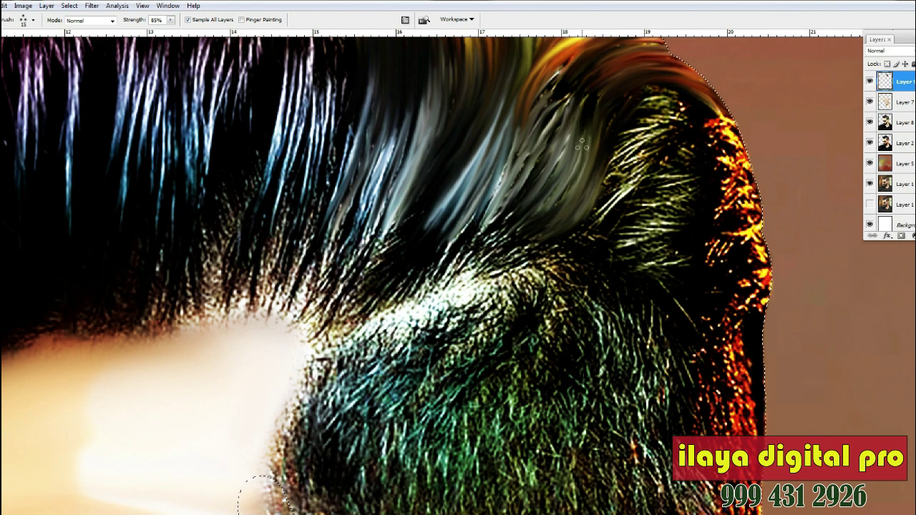
Step: Smudge the lower ends of the grey locks down to the parting above the short side hair
scroll(688, 177, up, 2)
drag(564, 276, 493, 330)
drag(573, 292, 485, 338)
drag(549, 270, 476, 329)
mouse_move(556, 247)
mouse_down()
mouse_move(470, 339)
mouse_move(513, 306)
mouse_move(457, 339)
mouse_move(525, 208)
mouse_move(444, 343)
mouse_move(537, 239)
mouse_move(458, 340)
mouse_up()
scroll(458, 340, up, 2)
mouse_move(524, 259)
mouse_down()
mouse_move(558, 197)
mouse_move(504, 315)
mouse_move(558, 204)
mouse_move(612, 186)
mouse_move(534, 283)
mouse_move(569, 207)
mouse_move(547, 304)
mouse_move(527, 330)
mouse_up()
Step: Smudge the fine olive strands beneath the orange-edged curl into soft, curved locks
scroll(527, 330, down, 3)
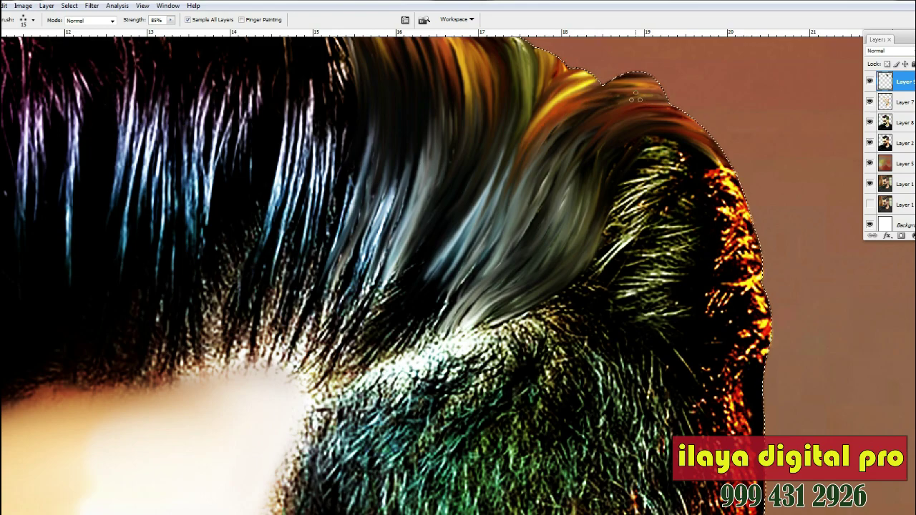
scroll(245, 480, down, 3)
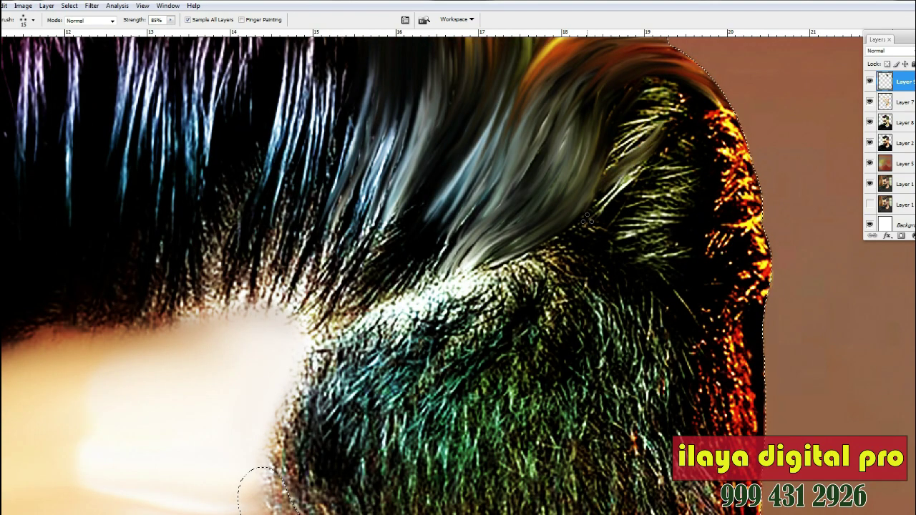
mouse_move(615, 166)
mouse_down()
mouse_move(674, 116)
mouse_move(684, 120)
mouse_move(614, 153)
mouse_move(693, 117)
mouse_move(610, 129)
mouse_up()
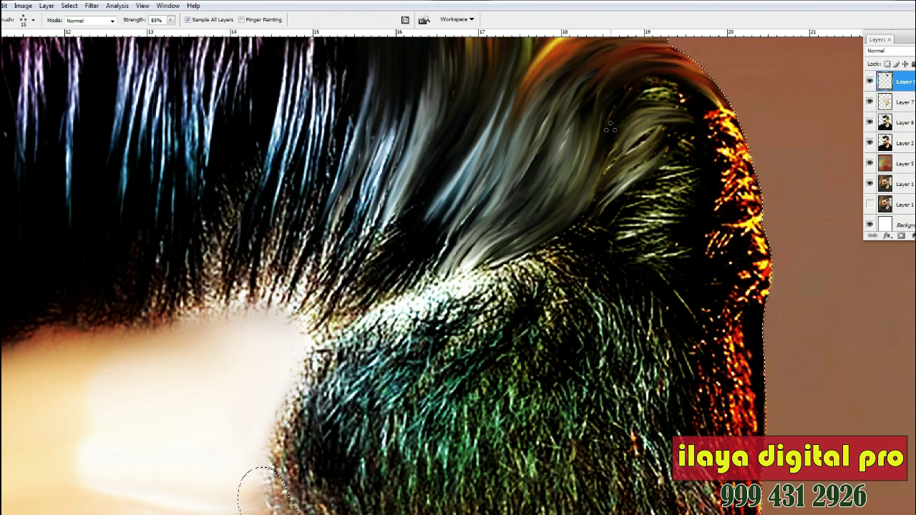
Step: Smudge the fiery orange and yellow hair along the back edge of the head inward at 80% strength
scroll(648, 134, up, 3)
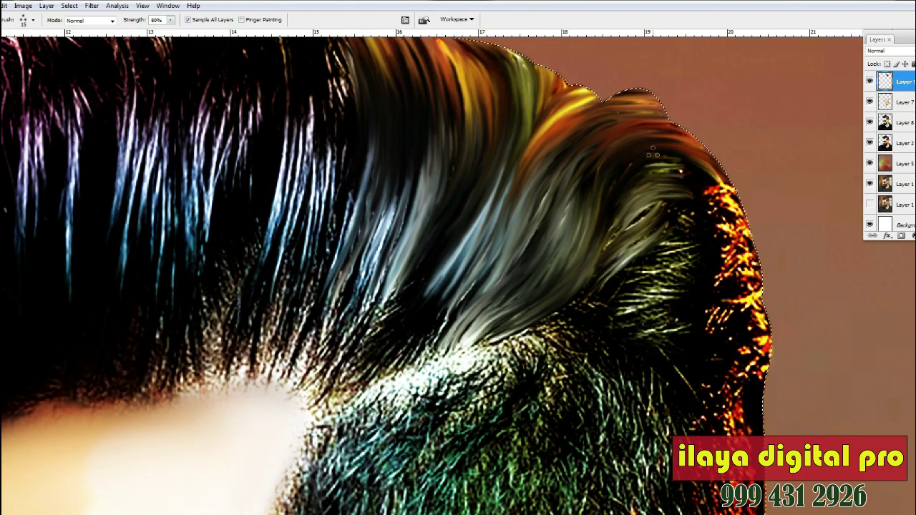
scroll(680, 172, down, 5)
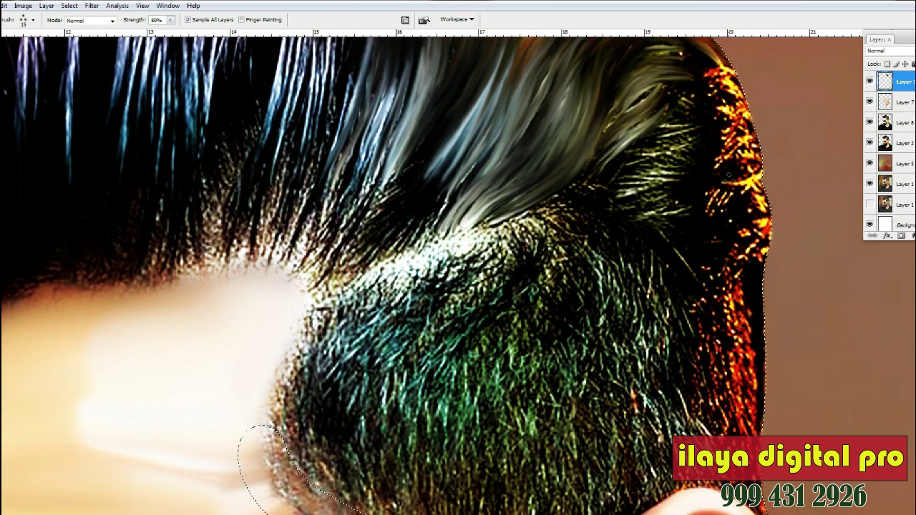
drag(745, 176, 716, 176)
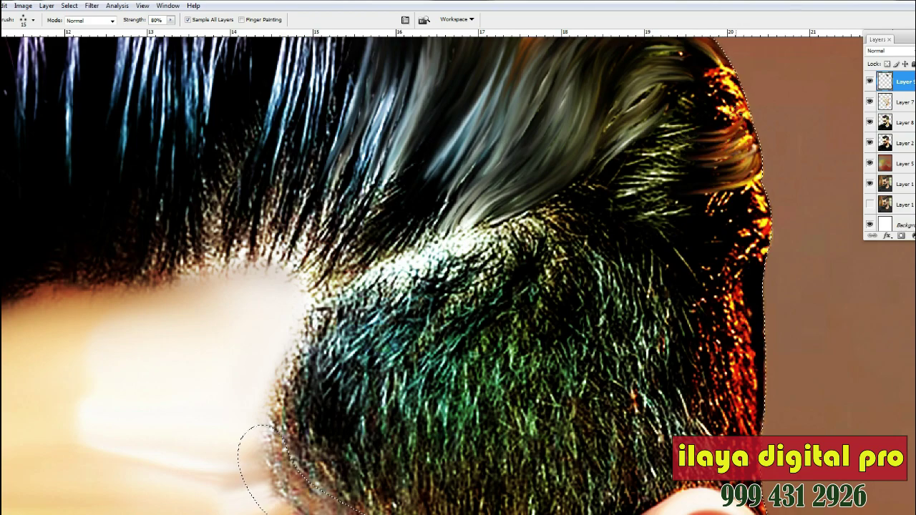
drag(688, 68, 730, 51)
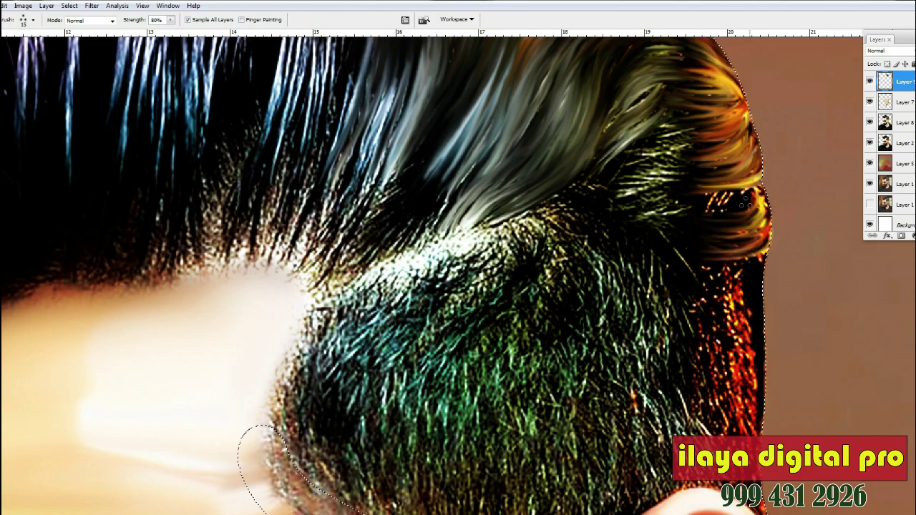
drag(744, 204, 683, 191)
scroll(741, 211, down, 3)
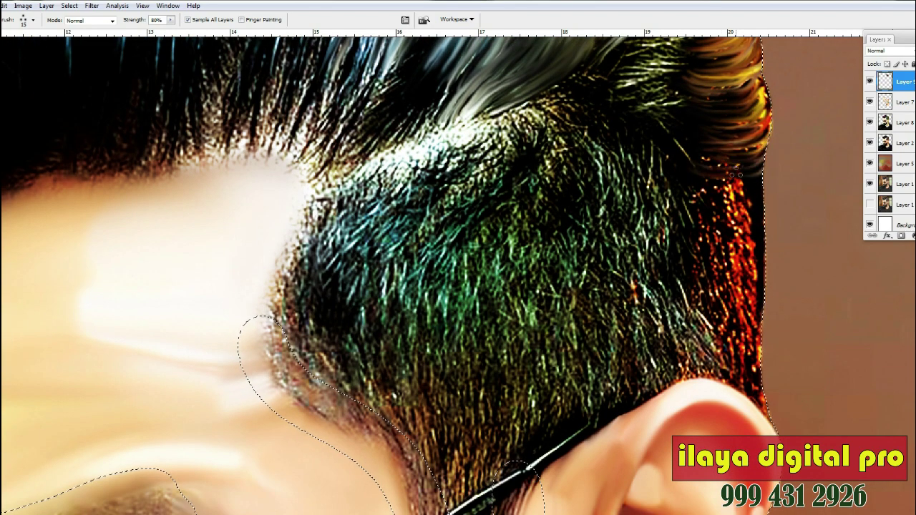
Step: Smudge the red hair at the back of the head downward toward the ear
scroll(760, 247, down, 2)
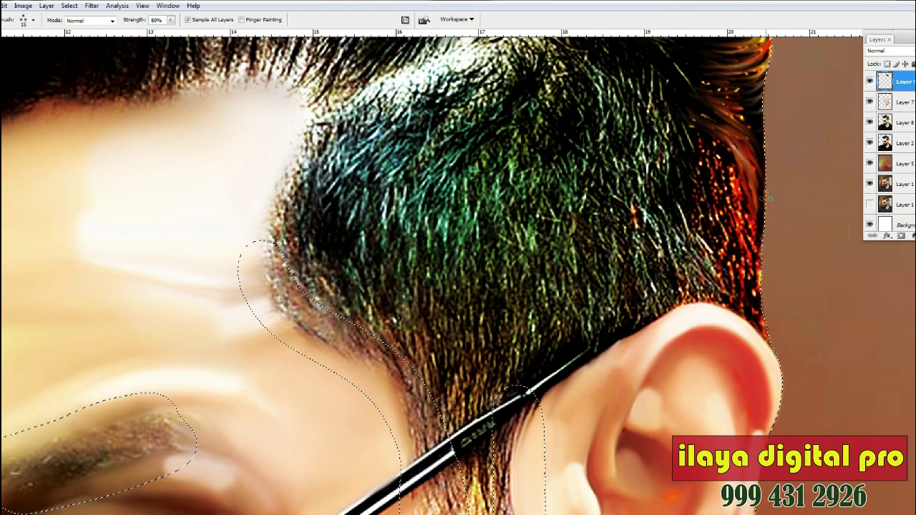
drag(721, 64, 758, 143)
drag(707, 129, 754, 228)
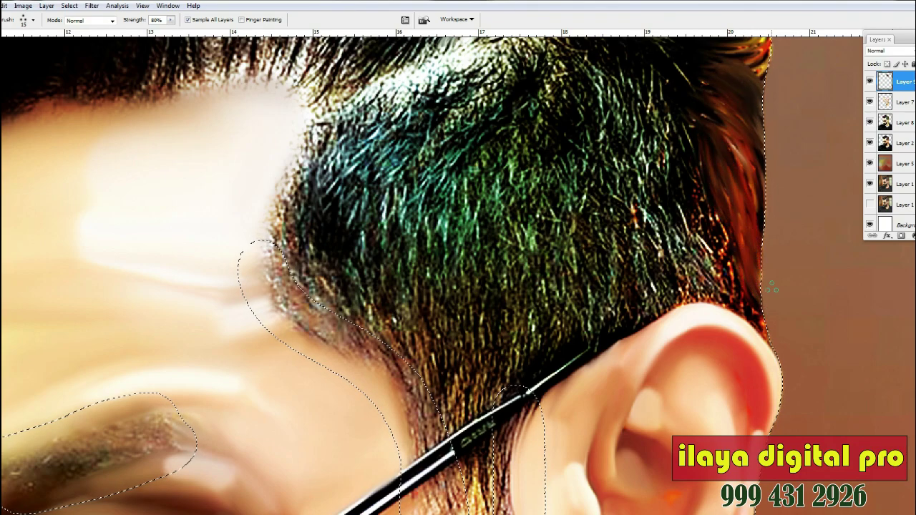
Step: Smudge the lower olive strands of the back swirl and blend them into the orange edge hair
scroll(662, 166, up, 2)
scroll(662, 166, up, 2)
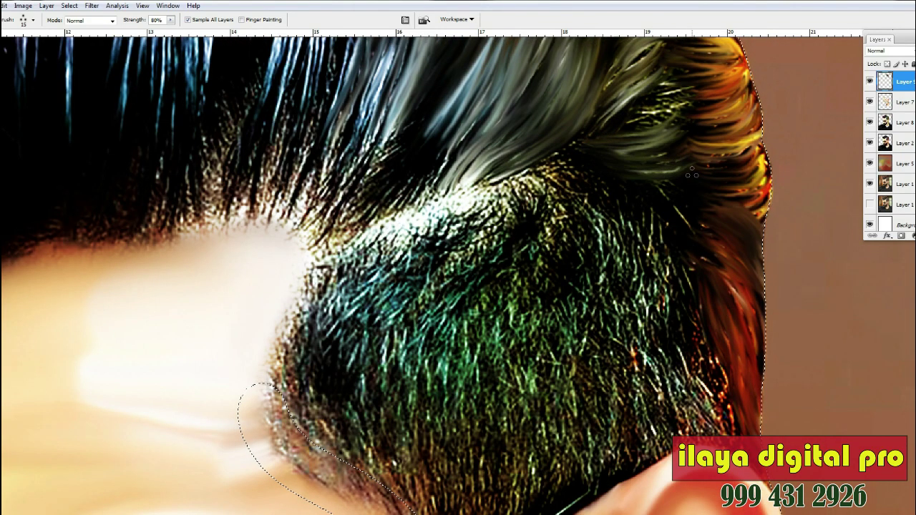
scroll(680, 187, up, 2)
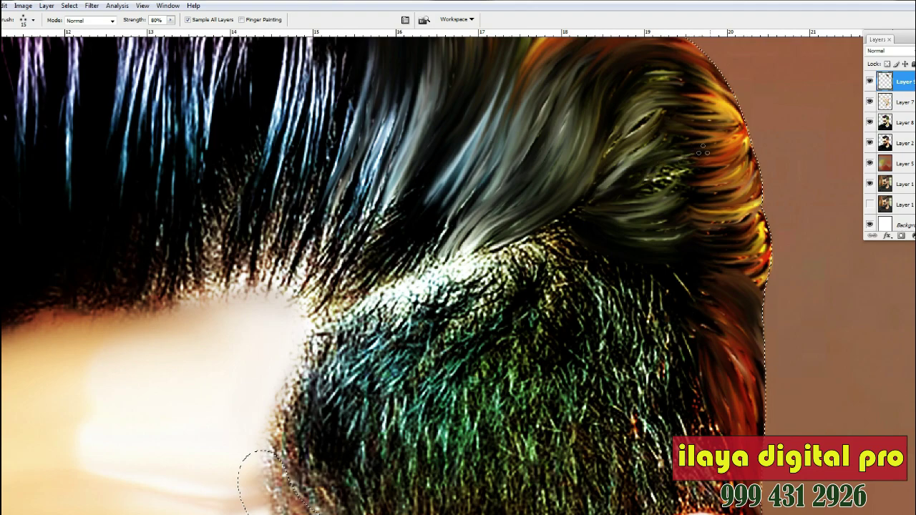
mouse_move(634, 189)
mouse_down()
mouse_move(697, 169)
mouse_move(716, 174)
mouse_move(724, 194)
mouse_up()
drag(614, 214, 680, 216)
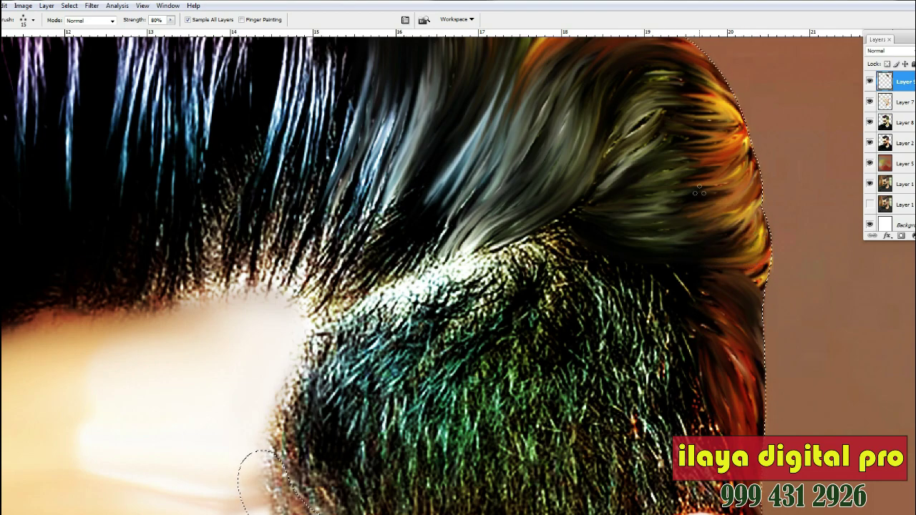
Step: Blend the rough strands in the centre of the back swirl with the surrounding olive and orange hair
scroll(631, 250, up, 2)
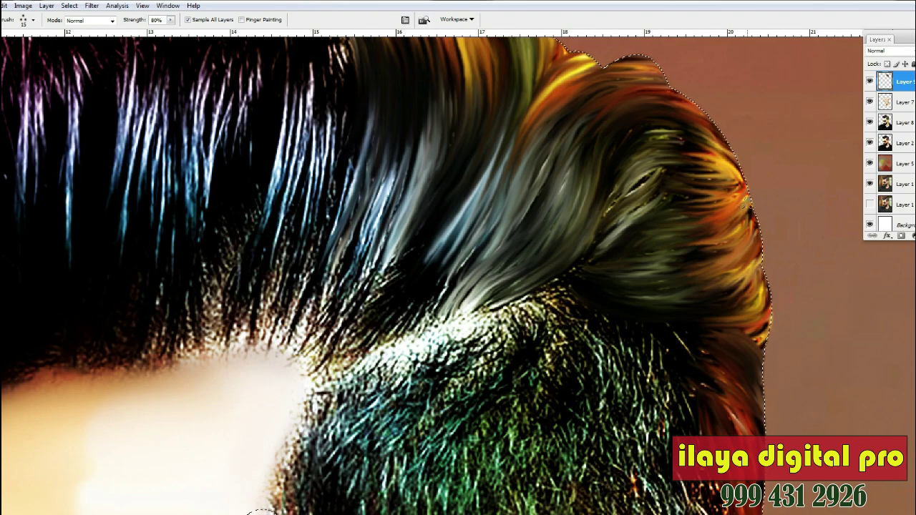
scroll(678, 252, up, 3)
mouse_move(723, 243)
mouse_down()
mouse_move(642, 232)
mouse_move(622, 249)
mouse_up()
mouse_move(709, 227)
mouse_down()
mouse_move(644, 221)
mouse_move(617, 233)
mouse_up()
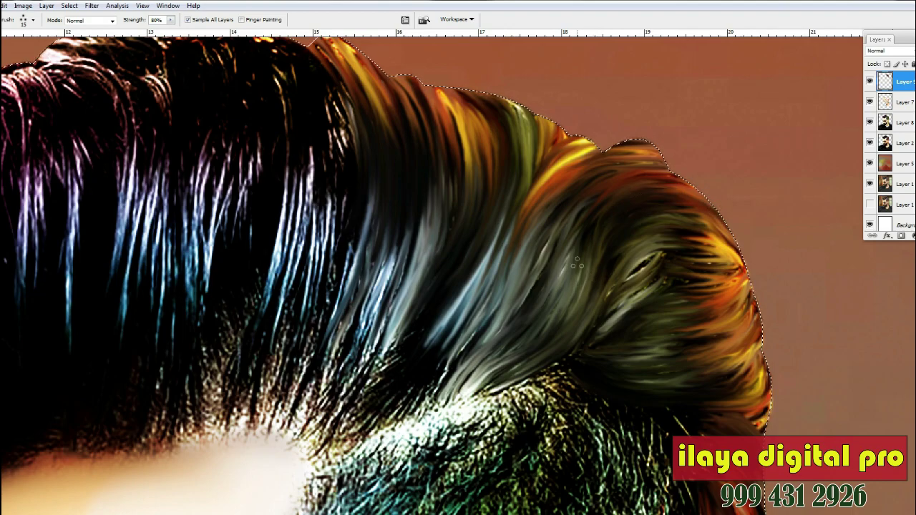
drag(703, 254, 621, 281)
mouse_move(729, 260)
mouse_down()
mouse_move(626, 276)
mouse_move(707, 262)
mouse_move(654, 259)
mouse_move(654, 245)
mouse_up()
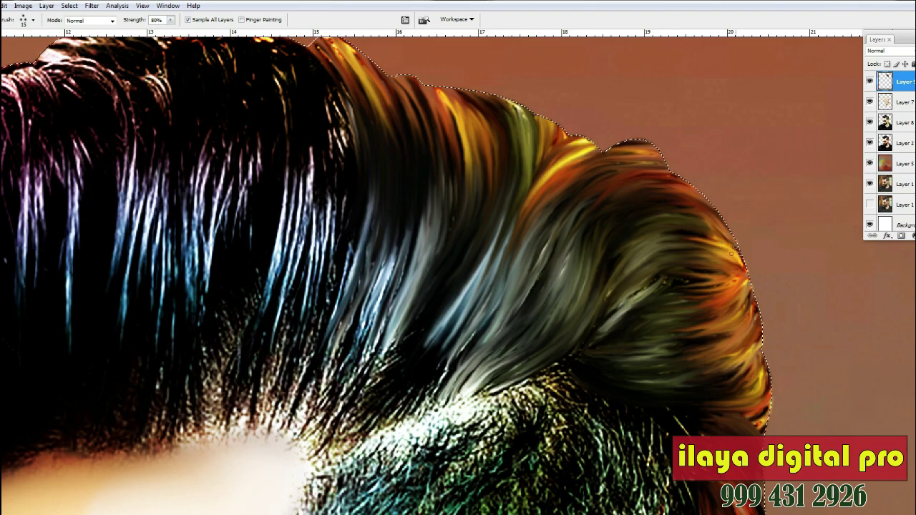
Step: Smudge the remaining stray strands along the lower edge of the back swirl above the short side hair
scroll(667, 226, down, 3)
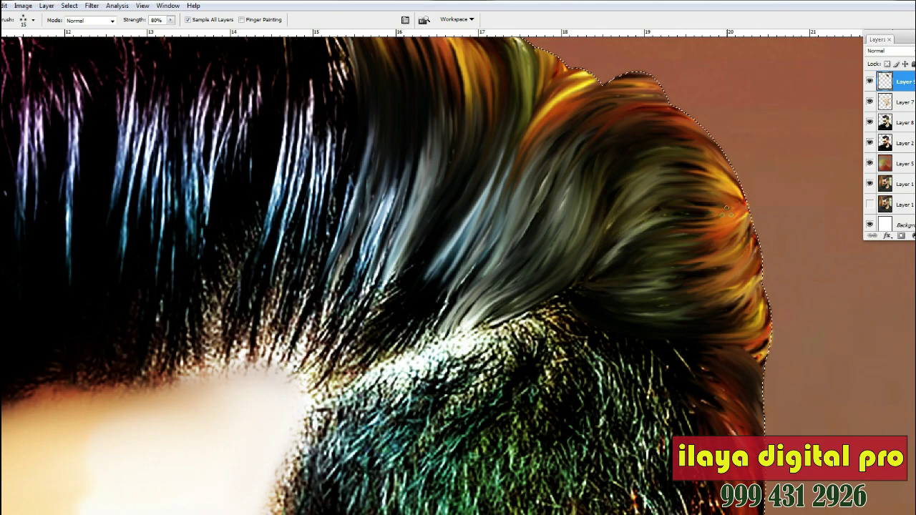
scroll(675, 168, down, 3)
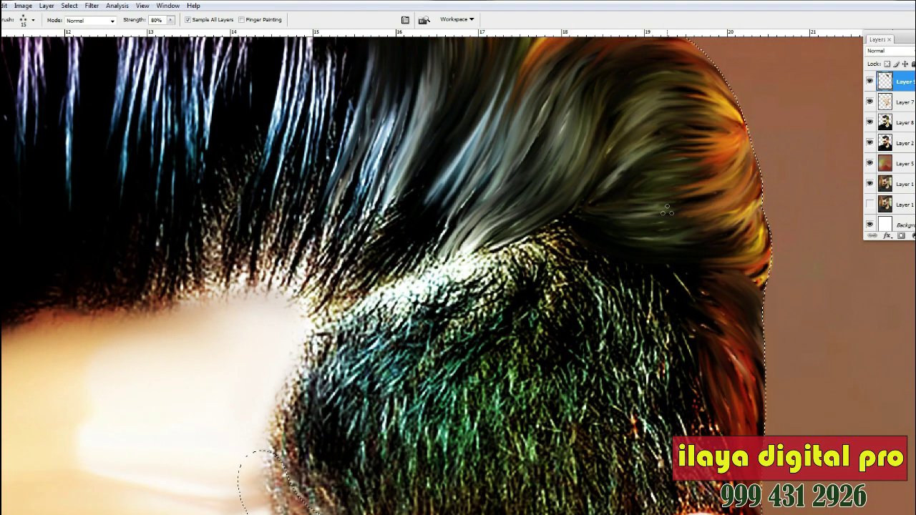
scroll(667, 211, down, 3)
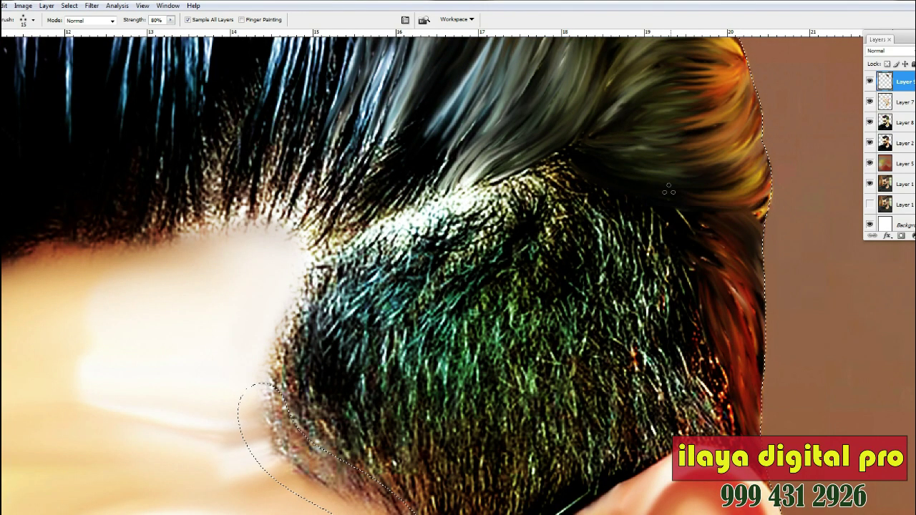
scroll(373, 182, down, 5)
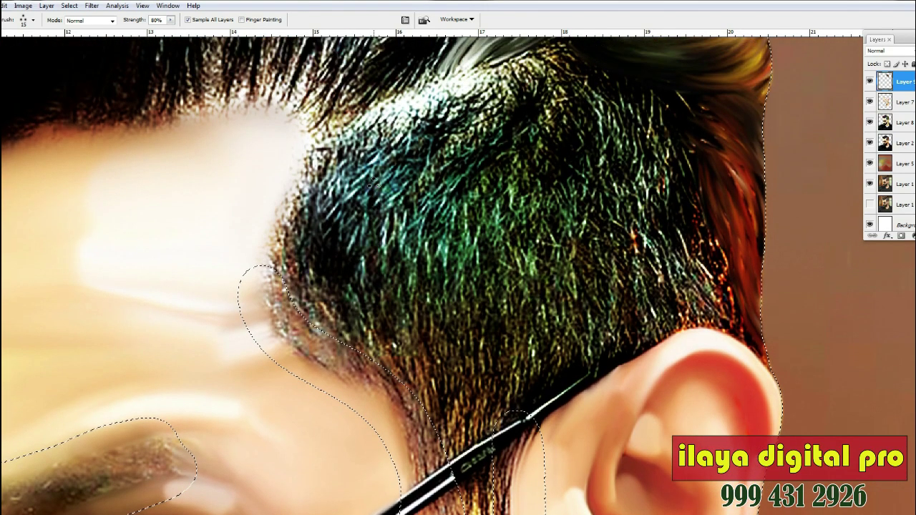
Step: Select Layer 8 and load its outline as the active selection
scroll(375, 182, up, 1)
click(887, 123)
ctrl+click(886, 122)
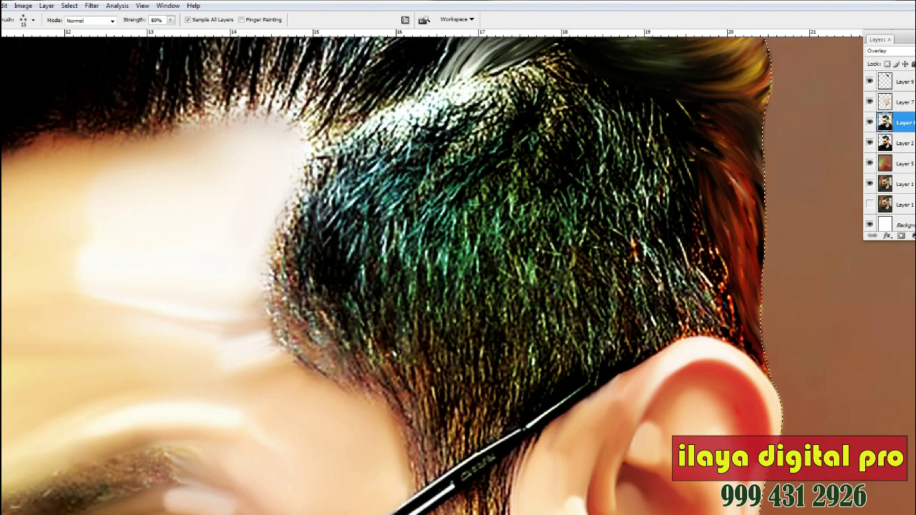
scroll(549, 252, up, 3)
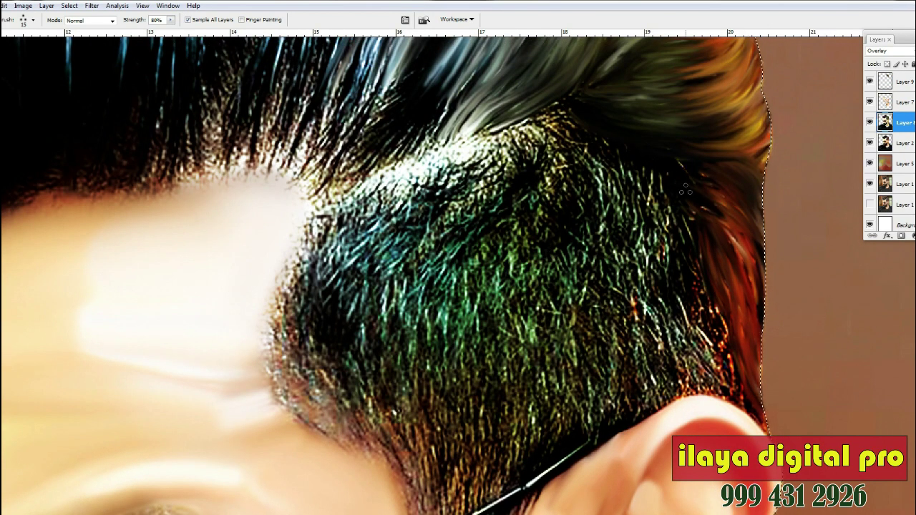
scroll(656, 179, down, 3)
drag(330, 224, 343, 178)
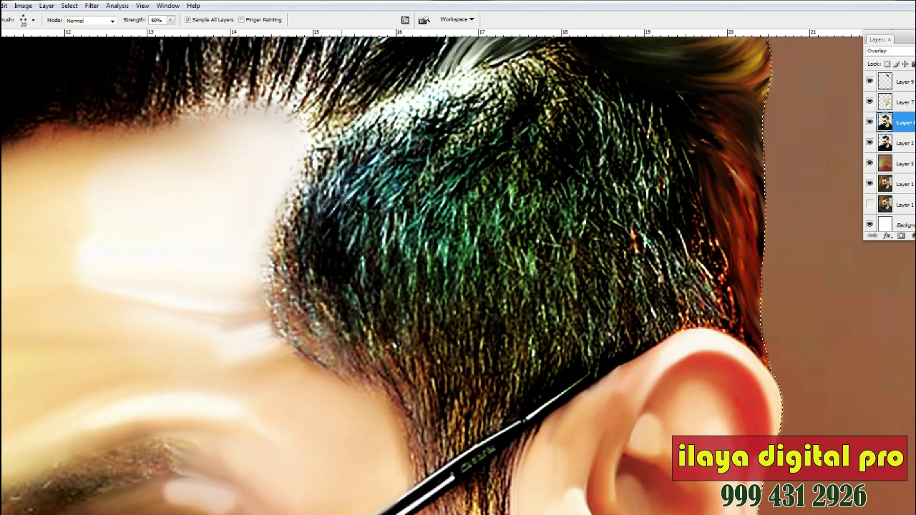
key(ctrl+z)
Step: On Layer 9, smudge the blue-green short hair beside the temple into long downward strands with a 20 px brush
click(904, 82)
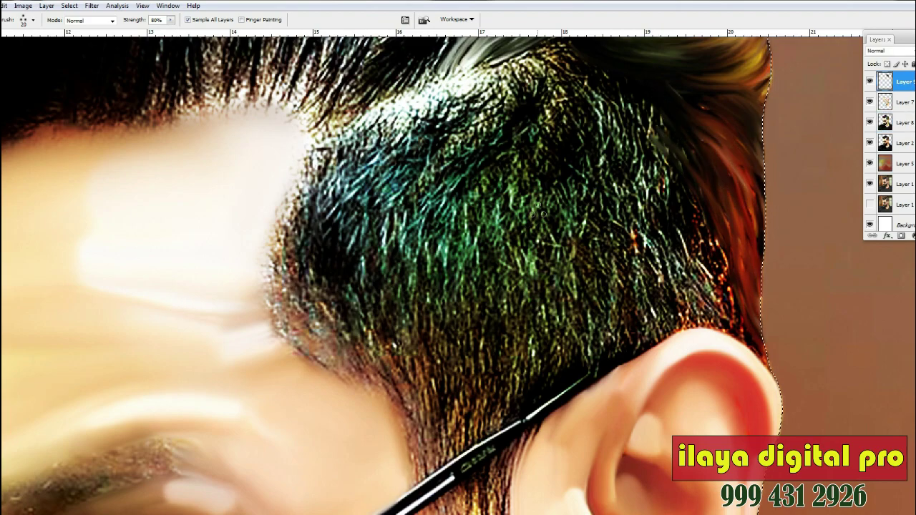
scroll(708, 208, down, 3)
mouse_move(358, 118)
mouse_down()
mouse_move(310, 209)
mouse_move(329, 274)
mouse_move(331, 212)
mouse_move(372, 275)
mouse_up()
drag(390, 107, 400, 148)
drag(421, 118, 430, 273)
drag(451, 127, 445, 265)
drag(480, 115, 478, 262)
Step: Smudge the dark teal and brown hair at the front temple into long strands curving down toward the glasses arm
scroll(520, 129, up, 3)
mouse_move(308, 235)
mouse_down()
mouse_move(292, 283)
mouse_move(354, 372)
mouse_up()
drag(315, 301, 376, 380)
drag(344, 308, 387, 358)
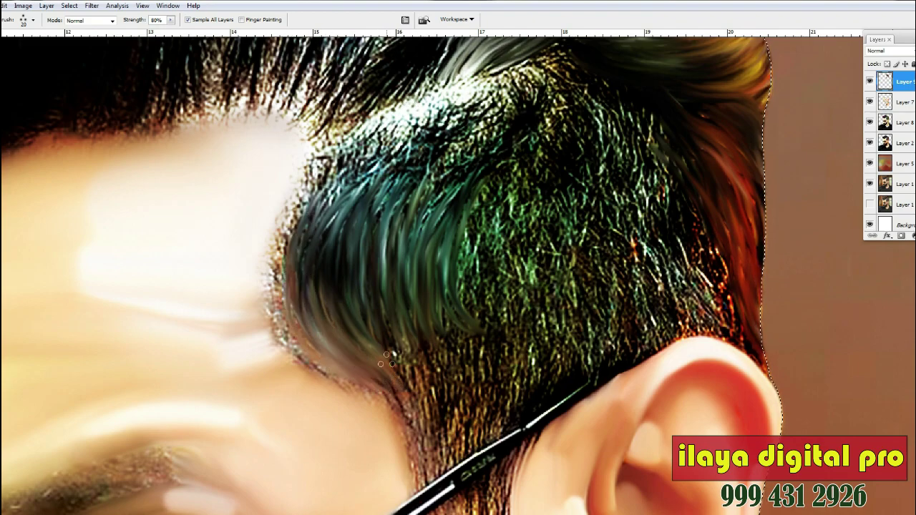
drag(385, 299, 422, 426)
drag(406, 325, 438, 421)
mouse_move(432, 313)
mouse_down()
mouse_move(438, 388)
mouse_move(461, 418)
mouse_up()
drag(446, 306, 478, 405)
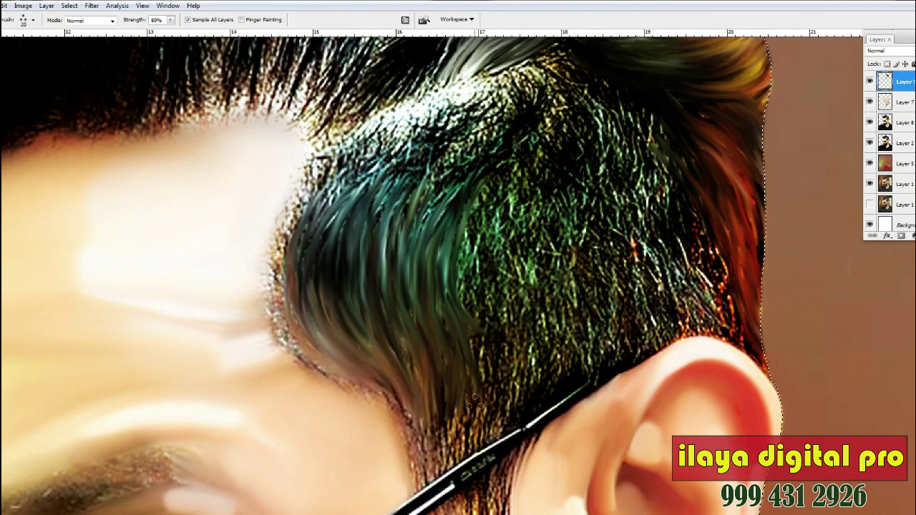
drag(477, 312, 485, 411)
Step: Smudge the rough upper back of the short side hair into downward strands beside the red lock
scroll(530, 215, up, 3)
mouse_move(573, 129)
mouse_down()
mouse_move(590, 247)
mouse_move(630, 250)
mouse_up()
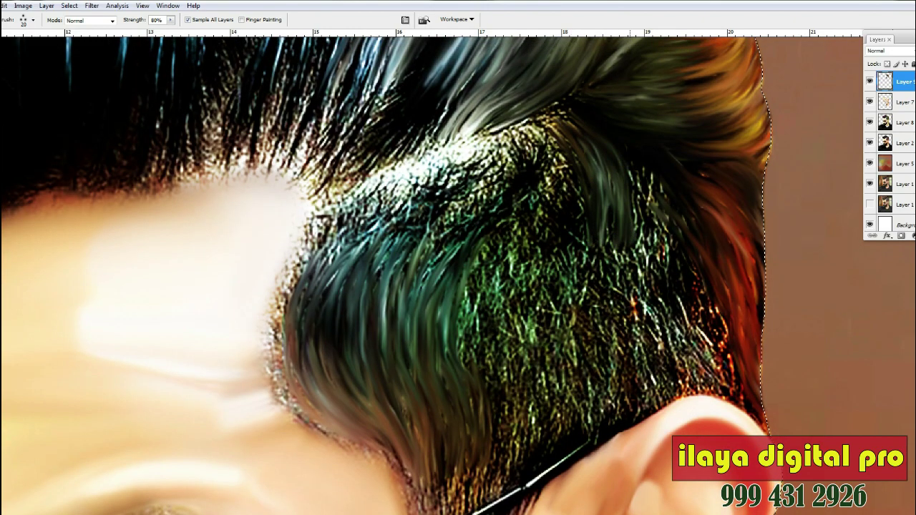
drag(624, 168, 665, 271)
drag(637, 151, 674, 285)
Step: Smudge the speckled green middle and back of the short side hair into smooth downward locks
scroll(674, 285, down, 6)
mouse_move(526, 152)
mouse_down()
mouse_move(544, 287)
mouse_move(558, 279)
mouse_up()
drag(565, 143, 583, 279)
drag(545, 131, 601, 265)
drag(594, 157, 623, 251)
mouse_move(622, 129)
mouse_down()
mouse_move(648, 243)
mouse_move(672, 231)
mouse_up()
drag(664, 147, 679, 242)
mouse_move(662, 143)
mouse_down()
mouse_move(697, 238)
mouse_move(717, 231)
mouse_up()
Step: Pull the green strands in the lower middle of the side hair down toward the glasses arm
scroll(514, 38, down, 1)
scroll(350, 116, down, 3)
mouse_move(490, 60)
mouse_down()
mouse_move(479, 214)
mouse_move(475, 171)
mouse_move(500, 272)
mouse_up()
drag(499, 147, 514, 251)
mouse_move(499, 67)
mouse_down()
mouse_move(505, 190)
mouse_move(533, 217)
mouse_up()
scroll(526, 143, down, 4)
drag(549, 64, 537, 128)
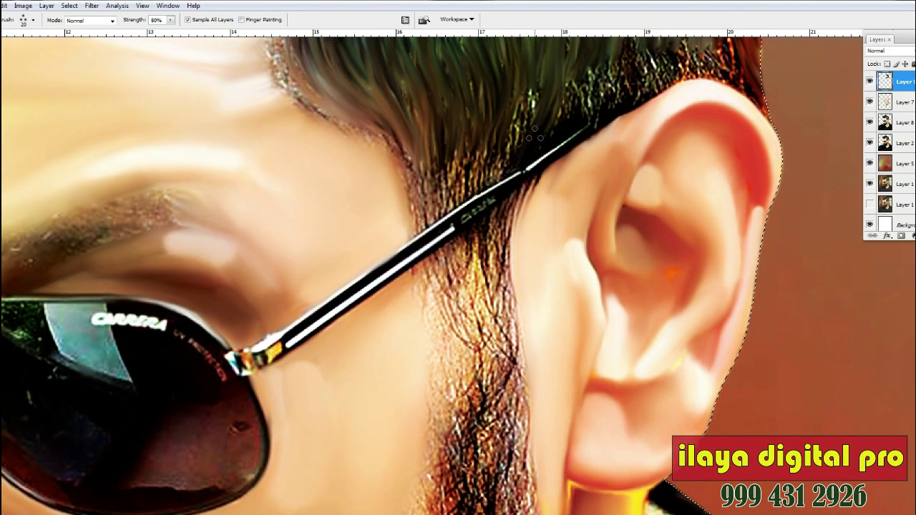
Step: Smudge the short hair directly above the ear and glasses arm into soft downward strands
scroll(565, 100, up, 2)
mouse_move(615, 68)
mouse_down()
mouse_move(599, 141)
mouse_move(612, 137)
mouse_up()
drag(649, 74, 634, 131)
mouse_move(669, 70)
mouse_down()
mouse_move(659, 106)
mouse_move(679, 108)
mouse_up()
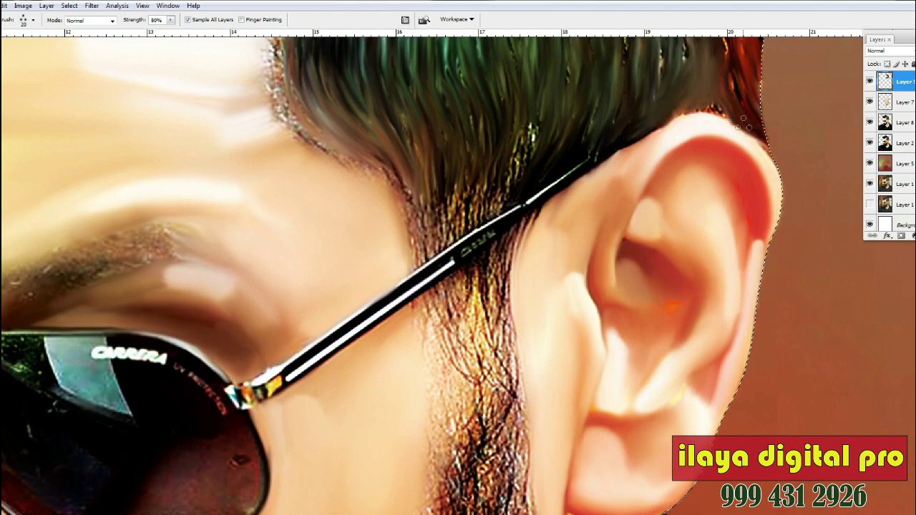
Step: Soften the rough front hairline at the temple by smudging it along its curve down to the glasses arm
scroll(360, 198, down, 1)
scroll(104, 381, up, 4)
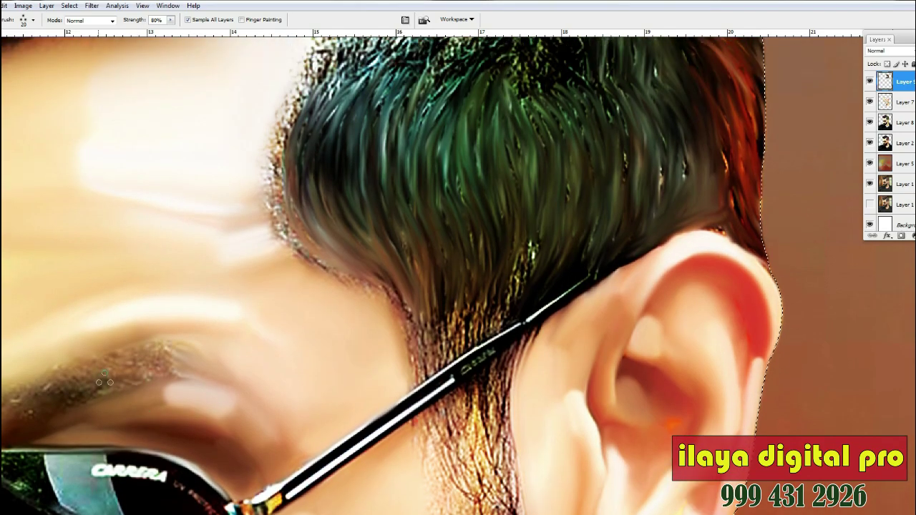
key(ctrl+minus)
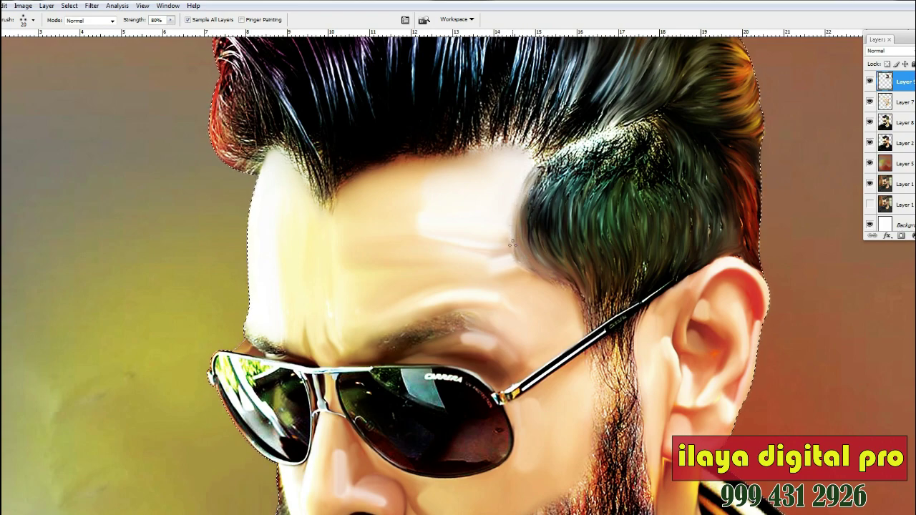
scroll(458, 287, down, 3)
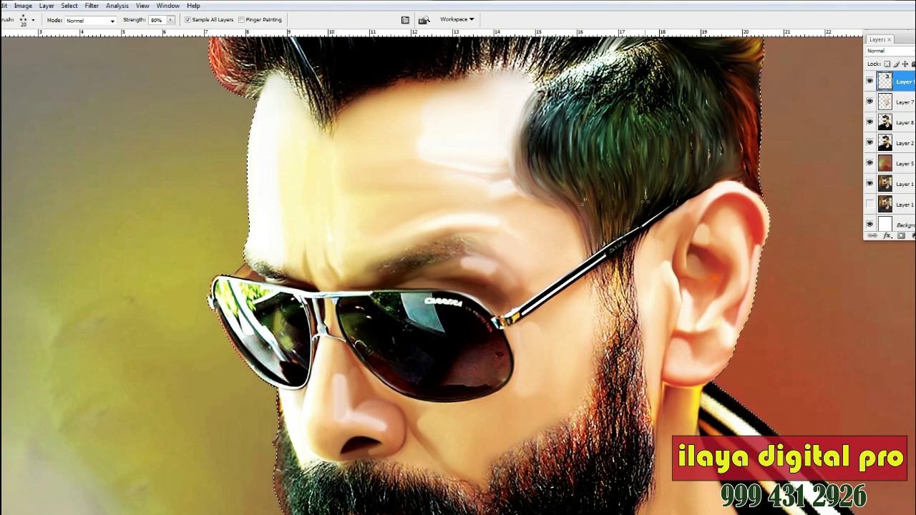
scroll(646, 178, down, 2)
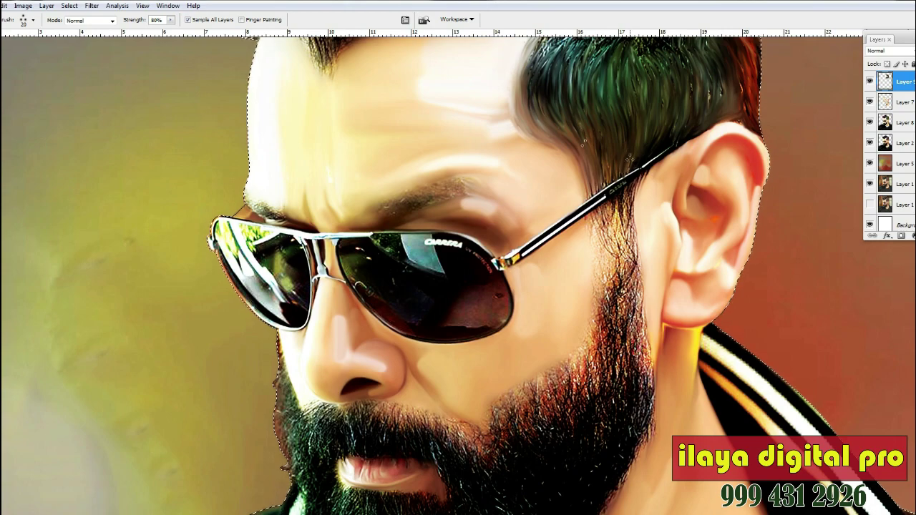
scroll(458, 272, up, 4)
drag(556, 162, 533, 203)
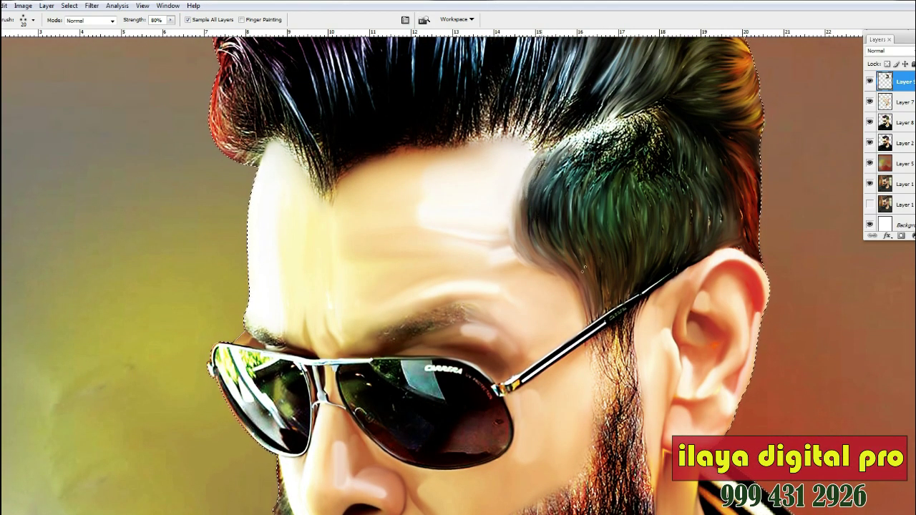
Step: With a 15 px brush, smudge the olive speckled patch under the back end of the parting into fine strands
key(ctrl+minus)
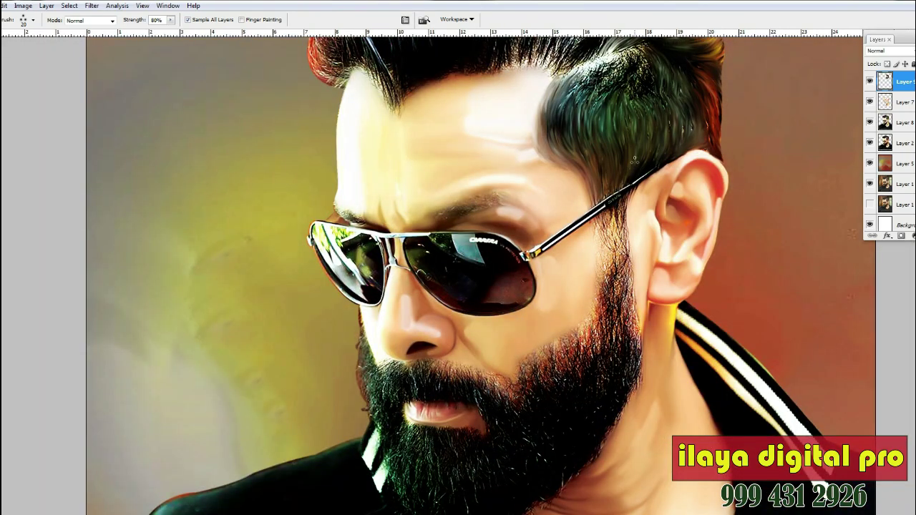
key(ctrl+plus)
scroll(634, 163, right, 3)
scroll(637, 143, up, 4)
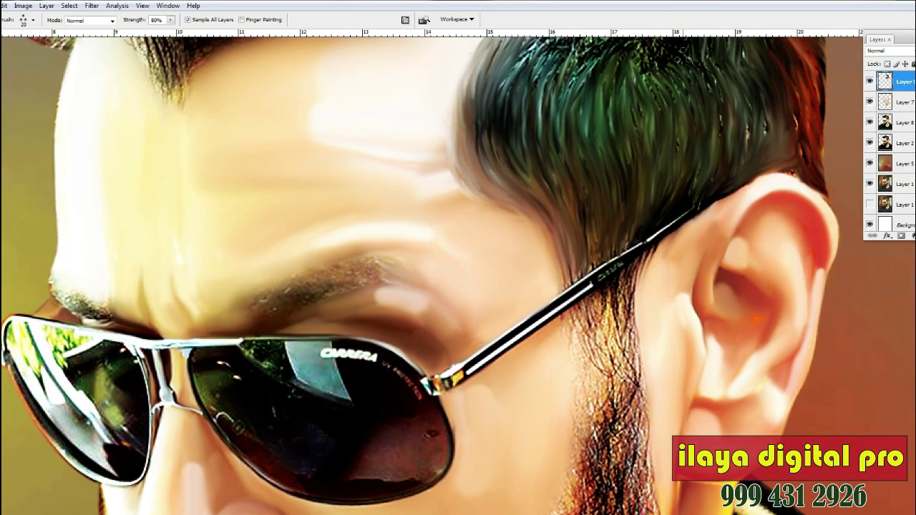
scroll(647, 81, up, 3)
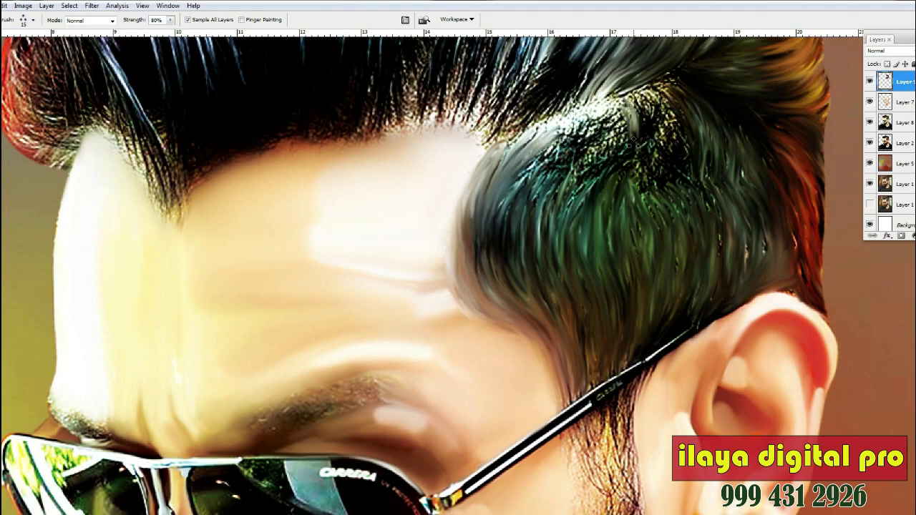
drag(633, 100, 659, 169)
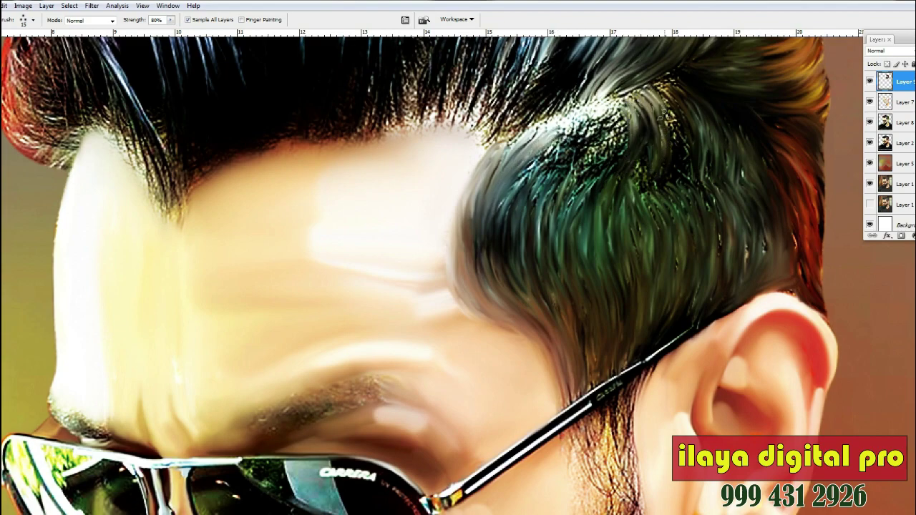
scroll(700, 160, up, 2)
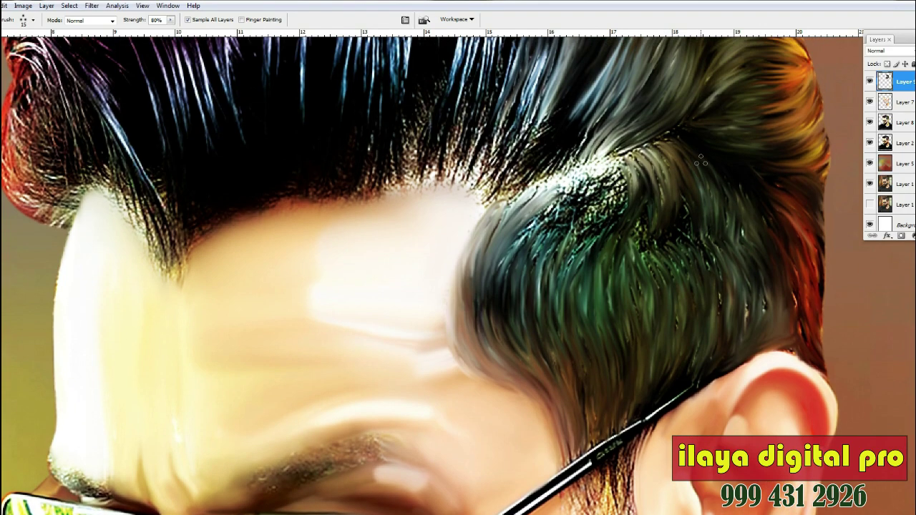
scroll(697, 177, down, 2)
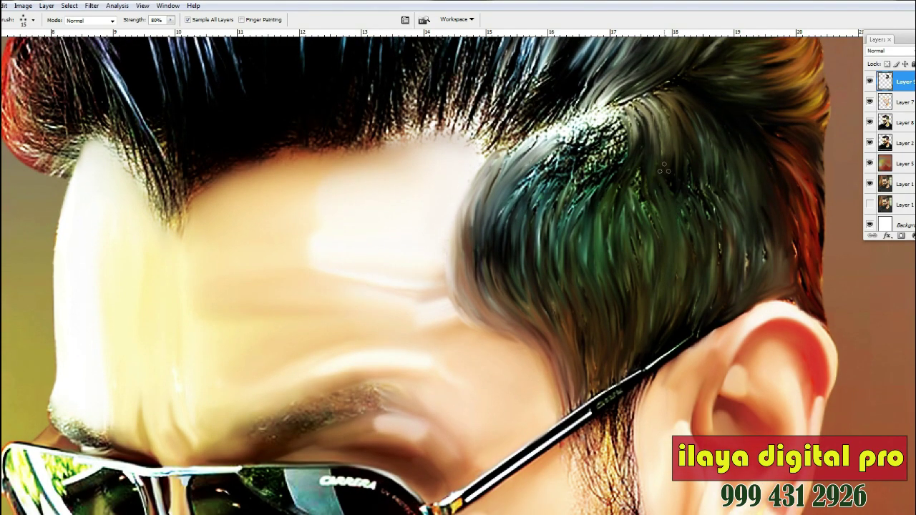
Step: Smudge the remaining rough green strands in the centre and back of the side hair into flowing downward locks
drag(739, 207, 718, 258)
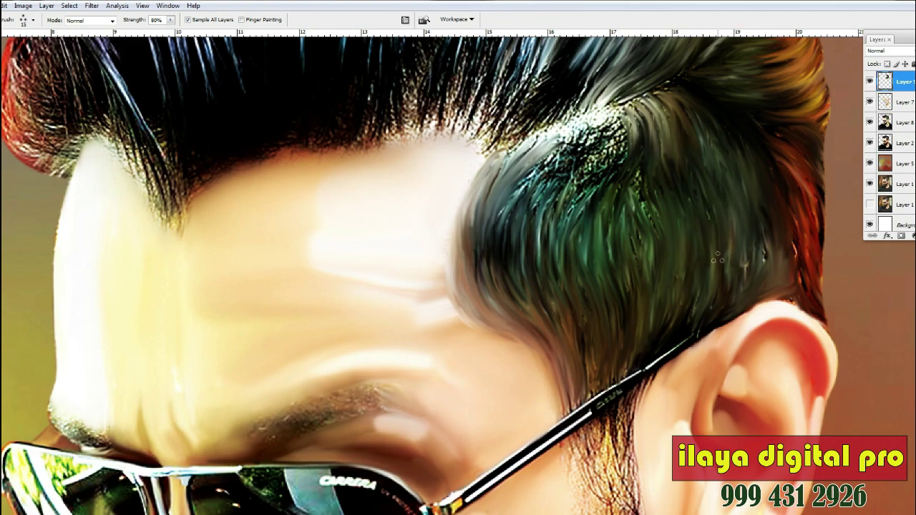
drag(629, 150, 564, 233)
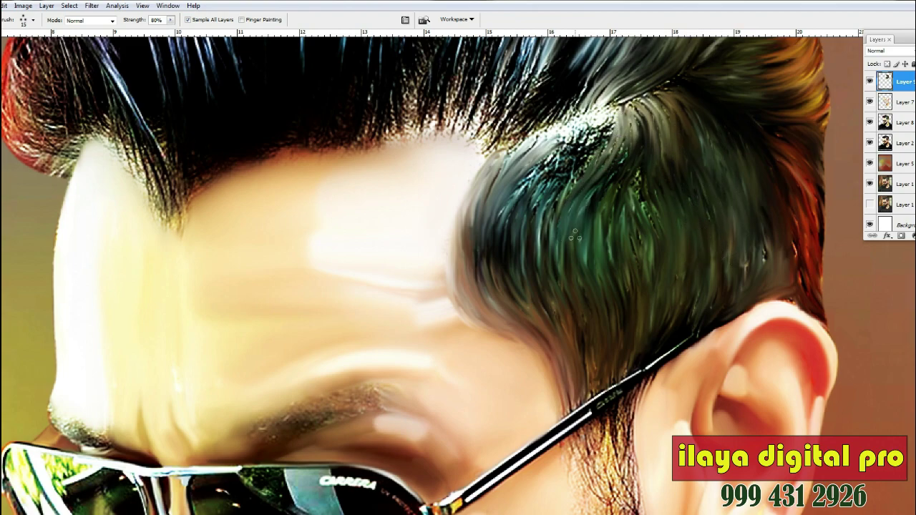
drag(636, 123, 616, 272)
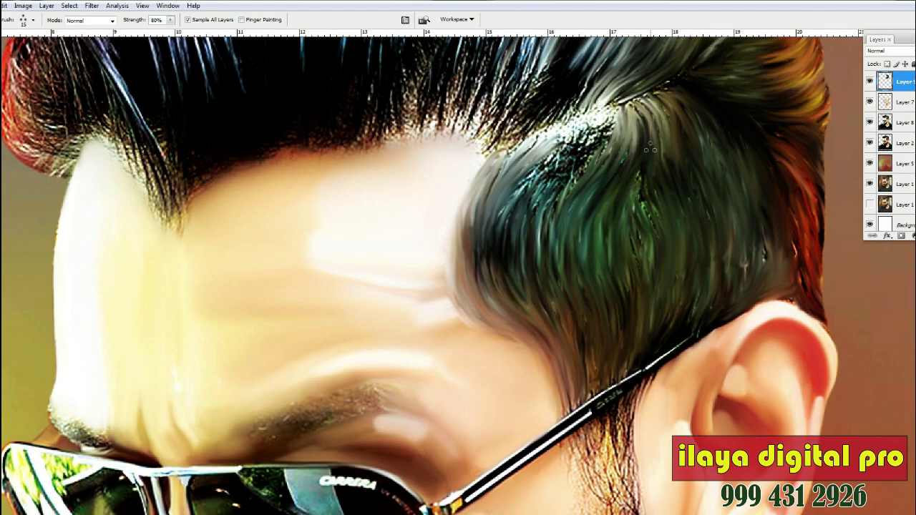
drag(651, 131, 634, 289)
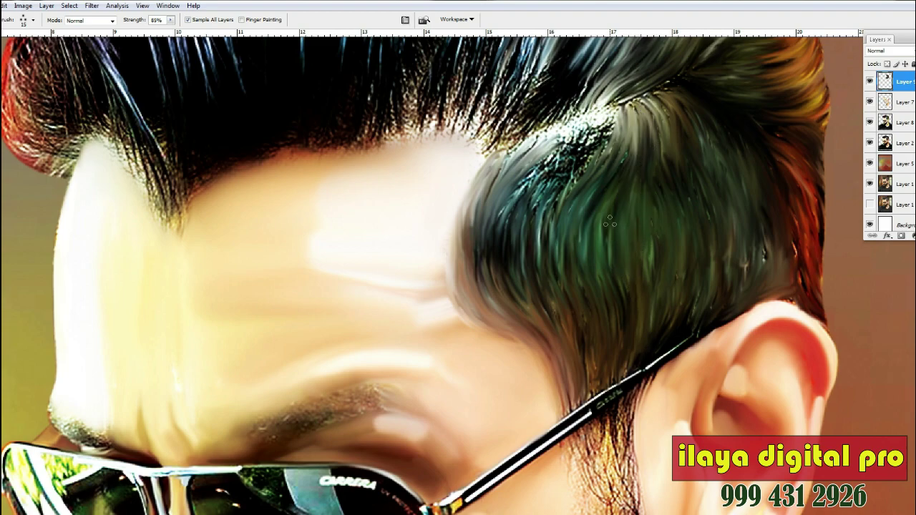
Step: At 85% strength, smudge the blue speckled patch below the parting into strands sweeping down toward the temple
scroll(610, 222, up, 1)
mouse_move(584, 146)
mouse_down()
mouse_move(506, 245)
mouse_move(523, 200)
mouse_up()
mouse_move(595, 146)
mouse_down()
mouse_move(545, 200)
mouse_move(526, 254)
mouse_up()
mouse_move(587, 150)
mouse_down()
mouse_move(526, 242)
mouse_move(543, 239)
mouse_up()
mouse_move(602, 130)
mouse_down()
mouse_move(545, 212)
mouse_move(558, 235)
mouse_move(573, 193)
mouse_move(591, 203)
mouse_move(613, 192)
mouse_move(578, 176)
mouse_move(554, 219)
mouse_up()
drag(583, 149, 538, 242)
scroll(647, 126, down, 3)
drag(642, 65, 585, 239)
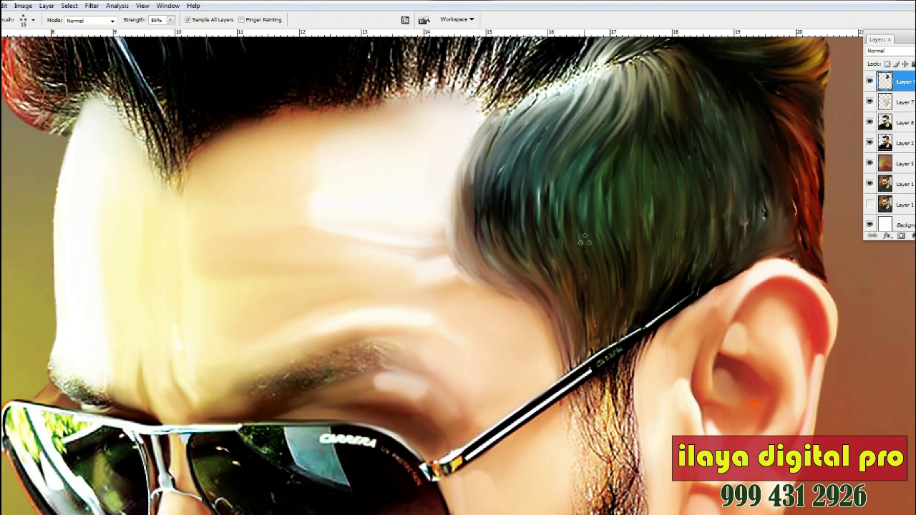
Step: Try to smudge the front temple hairline into the forehead skin, following its curve down to the glasses arm
mouse_move(538, 100)
mouse_down()
mouse_move(474, 244)
mouse_move(482, 258)
mouse_up()
drag(459, 151, 466, 235)
mouse_move(480, 108)
mouse_down()
mouse_move(455, 245)
mouse_move(505, 292)
mouse_up()
scroll(441, 111, down, 4)
mouse_move(442, 111)
mouse_down()
mouse_move(493, 219)
mouse_move(556, 245)
mouse_up()
drag(488, 186, 548, 244)
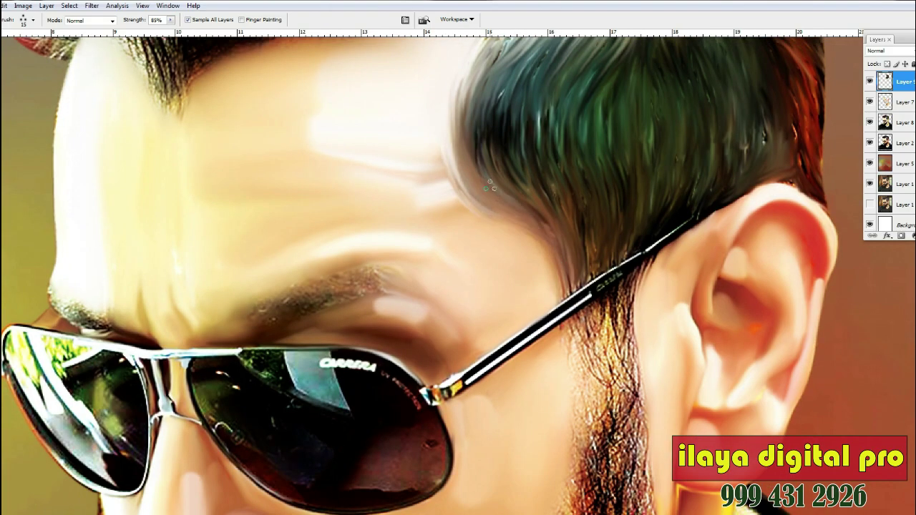
scroll(548, 243, up, 7)
drag(454, 308, 455, 216)
Step: Erase the smudging along the front temple hairline and return to the Smudge tool
scroll(563, 159, up, 4)
key(e)
mouse_move(479, 247)
mouse_down()
mouse_move(577, 204)
mouse_move(673, 180)
mouse_move(456, 317)
mouse_move(476, 410)
mouse_move(539, 458)
mouse_up()
scroll(538, 343, down, 2)
key(r)
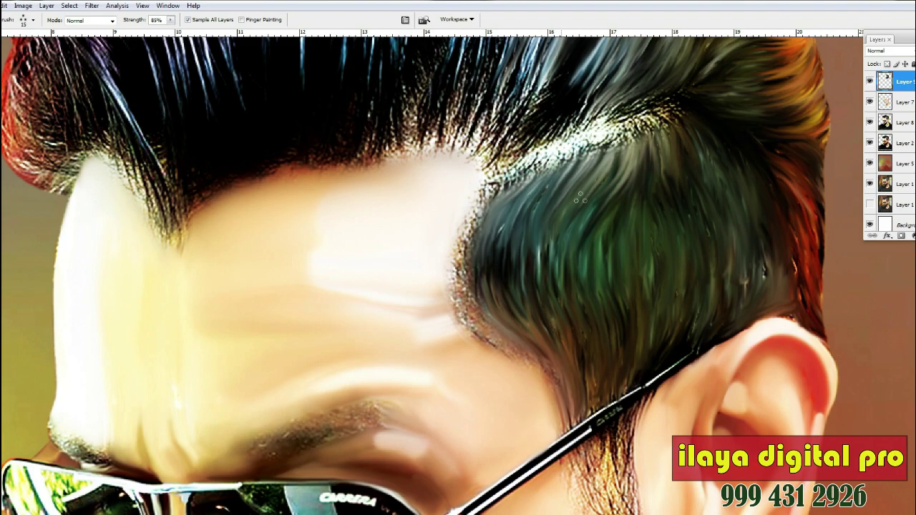
Step: Smudge the restored temple hairline again so its speckled edge blends into the forehead skin
mouse_move(456, 212)
mouse_down()
mouse_move(462, 305)
mouse_move(477, 189)
mouse_move(476, 318)
mouse_move(486, 186)
mouse_move(468, 306)
mouse_move(458, 247)
mouse_move(473, 322)
mouse_up()
scroll(473, 322, down, 5)
mouse_move(494, 261)
mouse_down()
mouse_move(490, 239)
mouse_move(501, 233)
mouse_move(528, 258)
mouse_up()
mouse_move(492, 151)
mouse_down()
mouse_move(510, 235)
mouse_move(501, 207)
mouse_move(487, 270)
mouse_up()
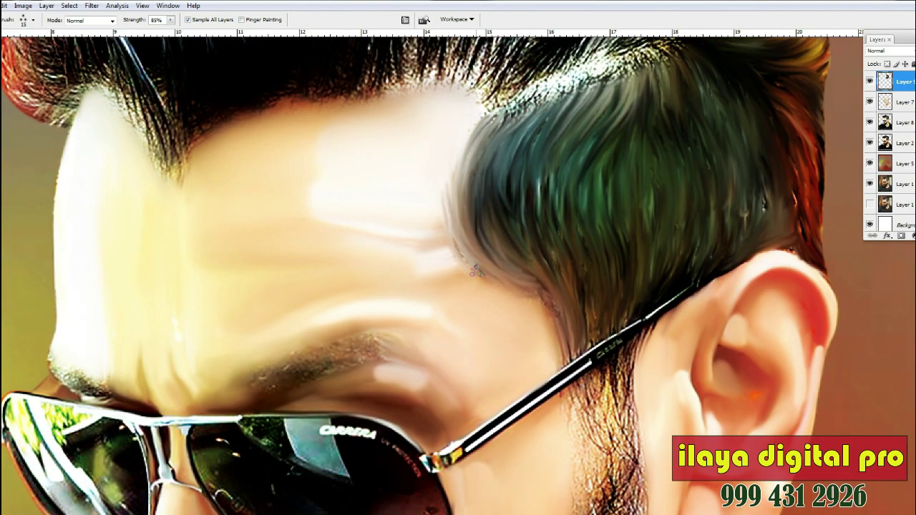
scroll(533, 268, down, 6)
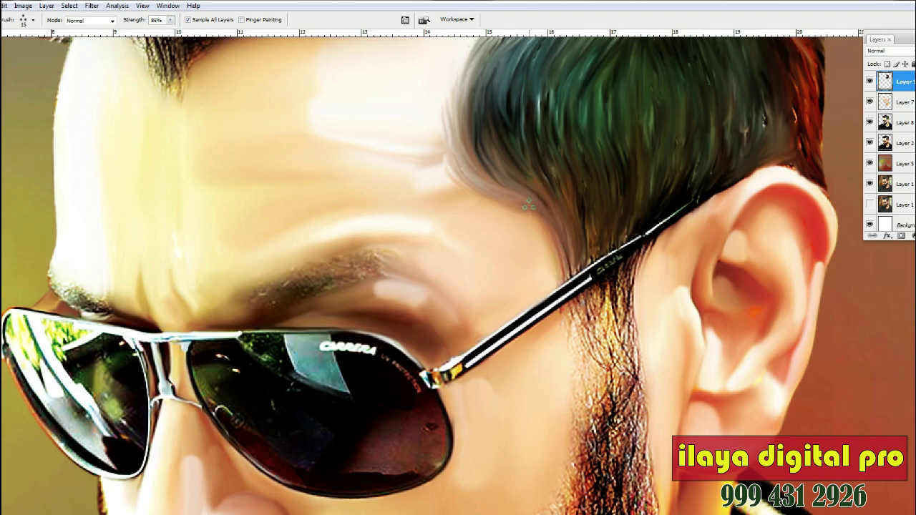
Step: Smudge the hair roots along the bright parting up into the dark swept-back hair above it
scroll(442, 131, up, 15)
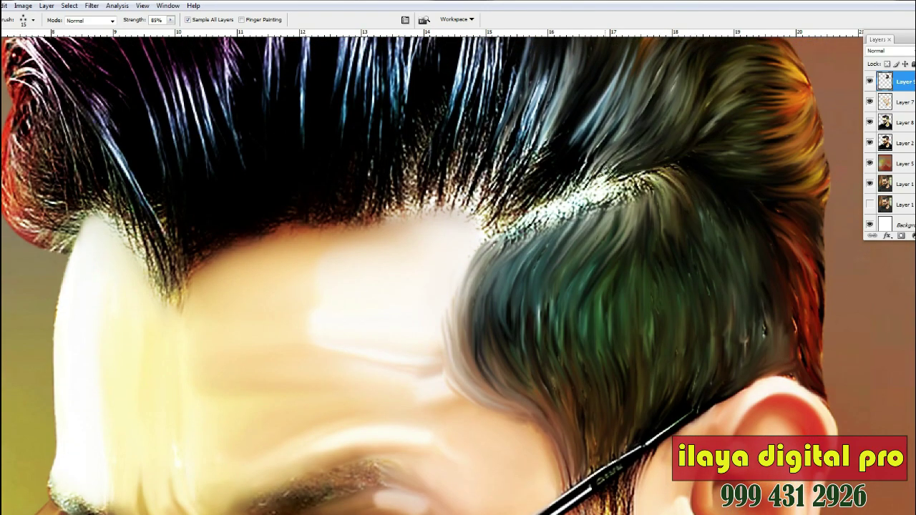
mouse_move(486, 224)
mouse_down()
mouse_move(555, 91)
mouse_move(481, 215)
mouse_up()
scroll(481, 215, up, 5)
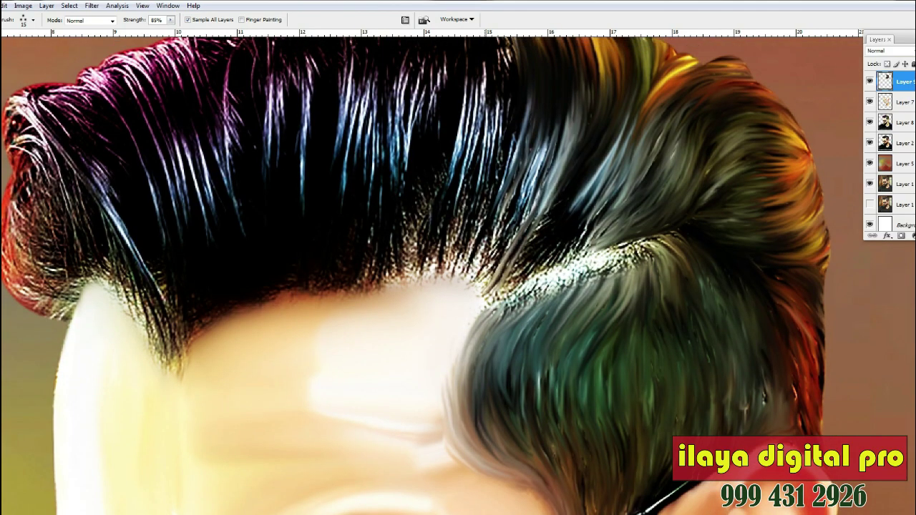
scroll(487, 245, up, 2)
mouse_move(480, 313)
mouse_down()
mouse_move(519, 255)
mouse_move(554, 171)
mouse_move(532, 220)
mouse_move(548, 199)
mouse_up()
mouse_move(489, 307)
mouse_down()
mouse_move(559, 200)
mouse_move(504, 295)
mouse_move(559, 212)
mouse_move(511, 294)
mouse_move(577, 207)
mouse_move(585, 244)
mouse_move(538, 305)
mouse_move(609, 211)
mouse_move(610, 235)
mouse_move(559, 305)
mouse_move(623, 265)
mouse_move(612, 286)
mouse_move(683, 239)
mouse_up()
drag(578, 306, 673, 261)
Step: At 75% strength, blend the speckled front part of the white parting down toward the temple
scroll(575, 305, down, 3)
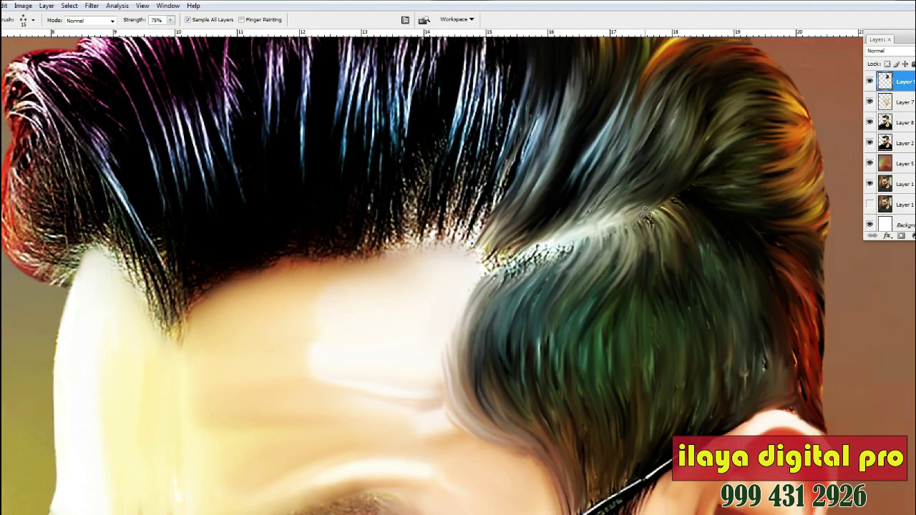
mouse_move(577, 237)
mouse_down()
mouse_move(550, 249)
mouse_move(557, 246)
mouse_move(544, 273)
mouse_move(454, 301)
mouse_up()
mouse_move(531, 229)
mouse_down()
mouse_move(467, 265)
mouse_move(535, 215)
mouse_move(477, 255)
mouse_move(524, 238)
mouse_move(521, 250)
mouse_move(489, 261)
mouse_up()
mouse_move(564, 227)
mouse_down()
mouse_move(522, 246)
mouse_move(531, 259)
mouse_up()
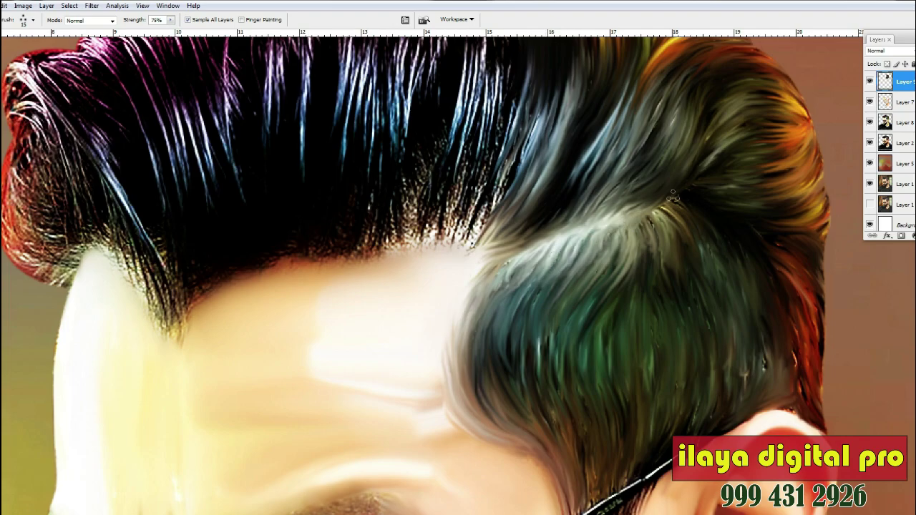
Step: Smudge the dark brown locks along the top edge of the quiff, up to the yellow-orange lock
scroll(358, 247, up, 4)
scroll(359, 249, down, 5)
scroll(358, 248, up, 7)
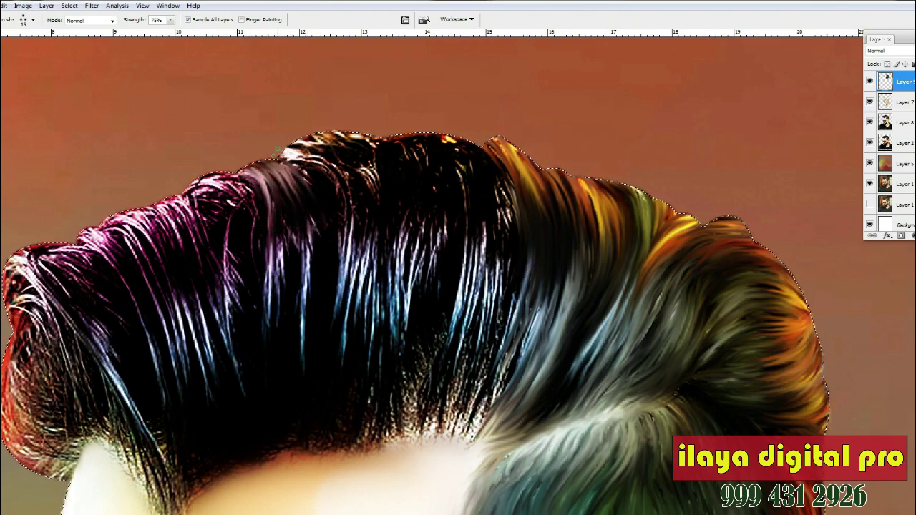
drag(287, 143, 353, 228)
drag(307, 170, 358, 231)
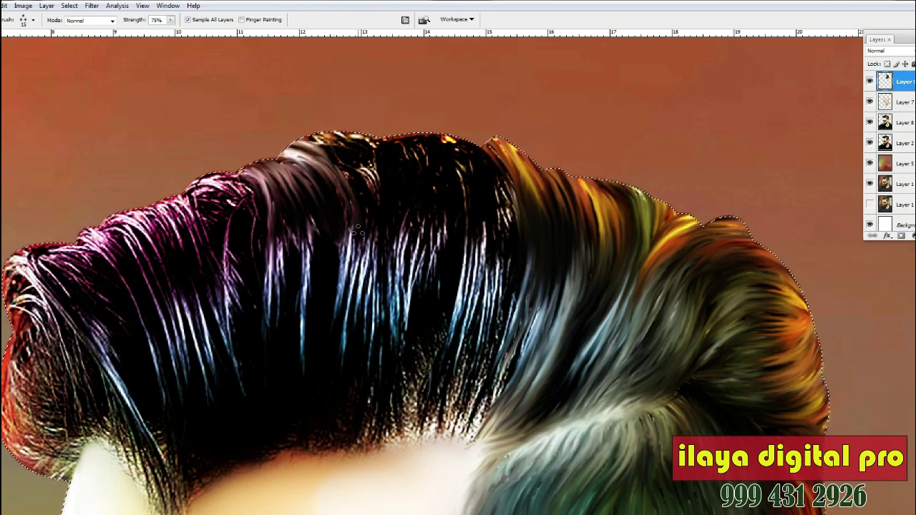
drag(367, 164, 373, 208)
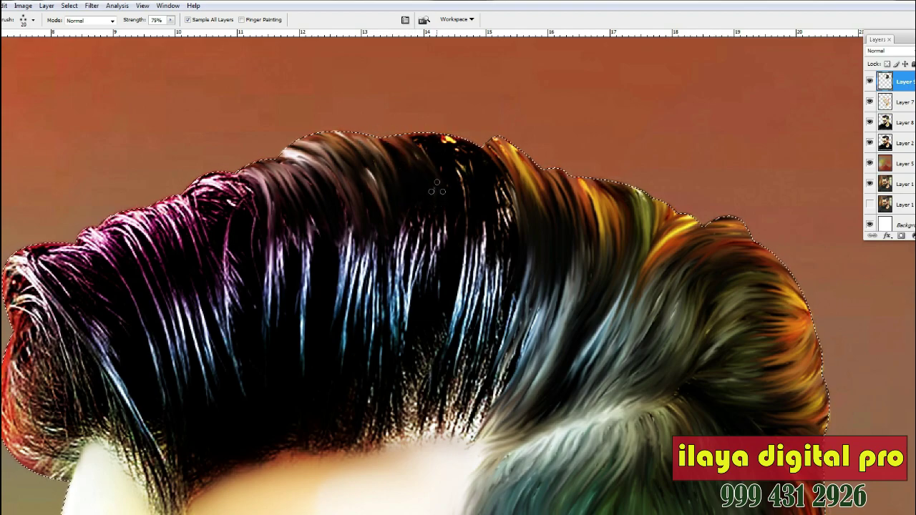
mouse_move(422, 136)
mouse_down()
mouse_move(465, 204)
mouse_move(497, 167)
mouse_move(509, 226)
mouse_up()
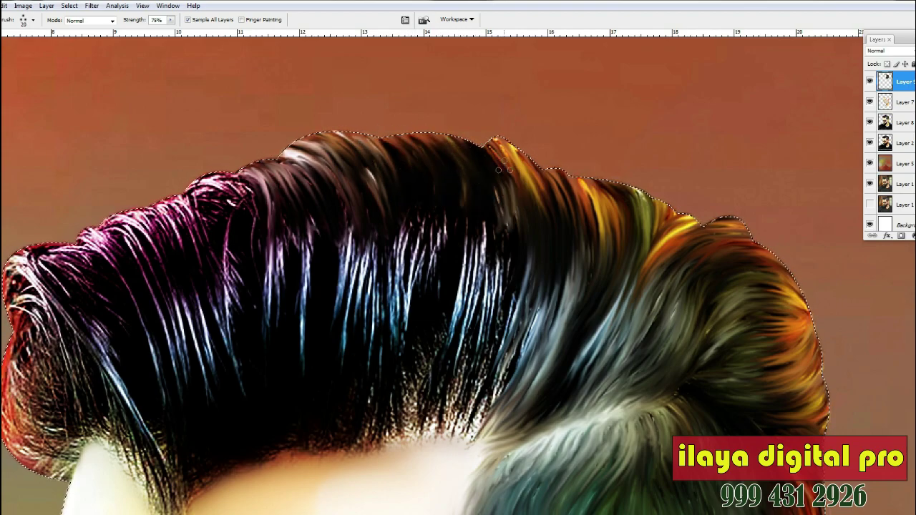
drag(481, 146, 512, 189)
Step: At 80% strength, smudge the magenta strands along the front top of the quiff into soft locks, reducing the brush to 15 px
scroll(477, 200, down, 3)
key(8)
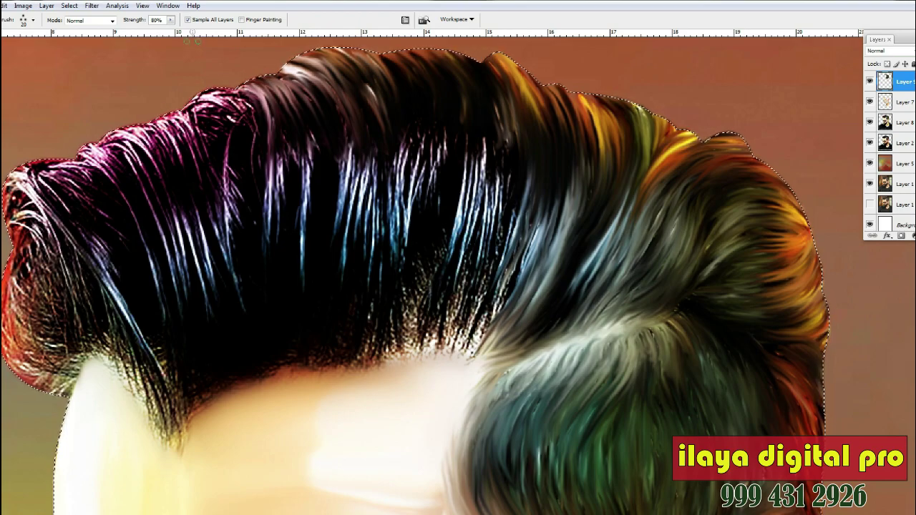
mouse_move(114, 131)
mouse_down()
mouse_move(156, 154)
mouse_move(176, 204)
mouse_up()
mouse_move(142, 128)
mouse_down()
mouse_move(185, 204)
mouse_move(190, 189)
mouse_up()
drag(170, 120, 208, 178)
mouse_move(176, 110)
mouse_down()
mouse_move(202, 136)
mouse_move(220, 186)
mouse_up()
mouse_move(202, 97)
mouse_down()
mouse_move(240, 129)
mouse_move(246, 162)
mouse_up()
mouse_move(218, 94)
mouse_down()
mouse_move(254, 123)
mouse_move(191, 93)
mouse_move(257, 144)
mouse_move(219, 94)
mouse_move(265, 139)
mouse_move(246, 92)
mouse_move(215, 138)
mouse_move(194, 112)
mouse_move(234, 192)
mouse_up()
key(bracketleft)
drag(196, 117, 237, 225)
mouse_move(262, 101)
mouse_down()
mouse_move(312, 141)
mouse_move(256, 92)
mouse_move(284, 160)
mouse_up()
mouse_move(291, 81)
mouse_down()
mouse_move(316, 158)
mouse_move(348, 195)
mouse_up()
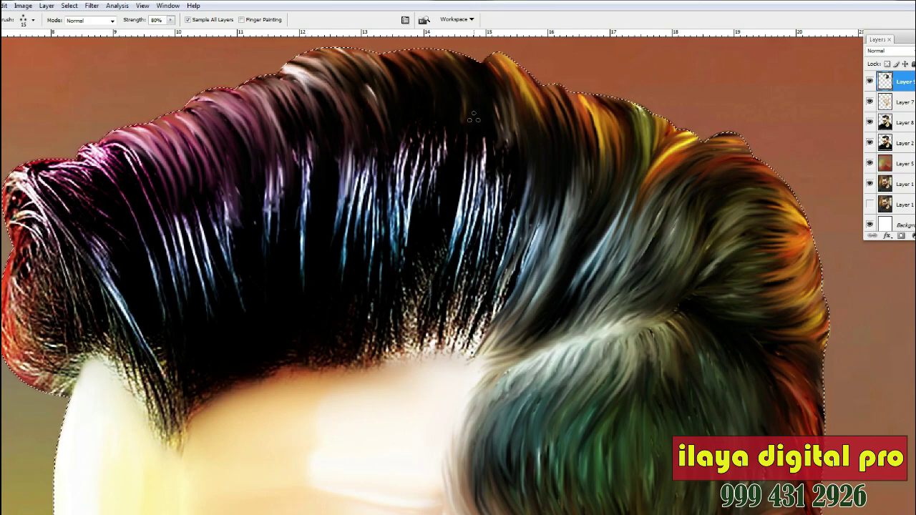
Step: Smudge the bright magenta strands at the front tip of the quiff back into soft, swept locks
drag(478, 202, 737, 155)
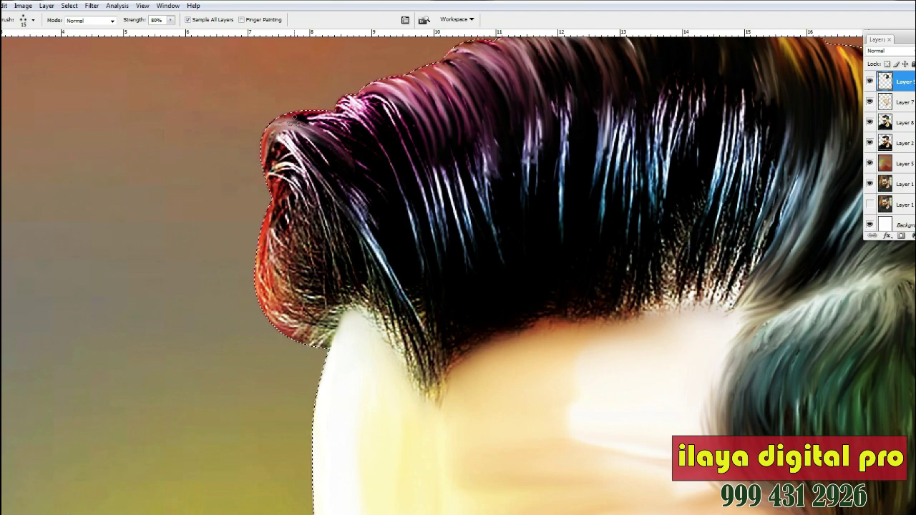
drag(284, 125, 363, 169)
mouse_move(315, 116)
mouse_down()
mouse_move(390, 170)
mouse_move(372, 156)
mouse_move(387, 159)
mouse_up()
mouse_move(349, 101)
mouse_down()
mouse_move(384, 121)
mouse_move(368, 104)
mouse_move(420, 161)
mouse_move(377, 104)
mouse_move(429, 205)
mouse_up()
drag(374, 98, 433, 217)
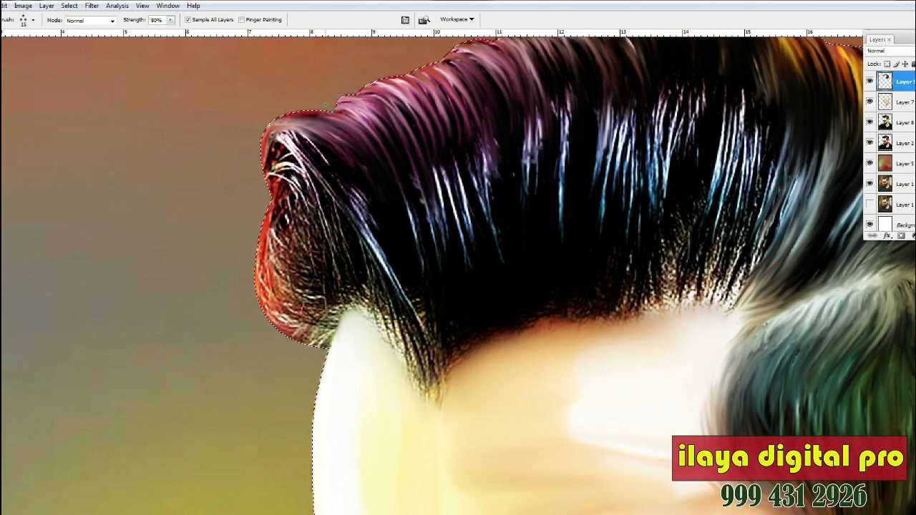
Step: Smudge the white strands on the upper part of the quiff's front curl into smooth curved locks
scroll(326, 105, down, 3)
scroll(283, 104, up, 2)
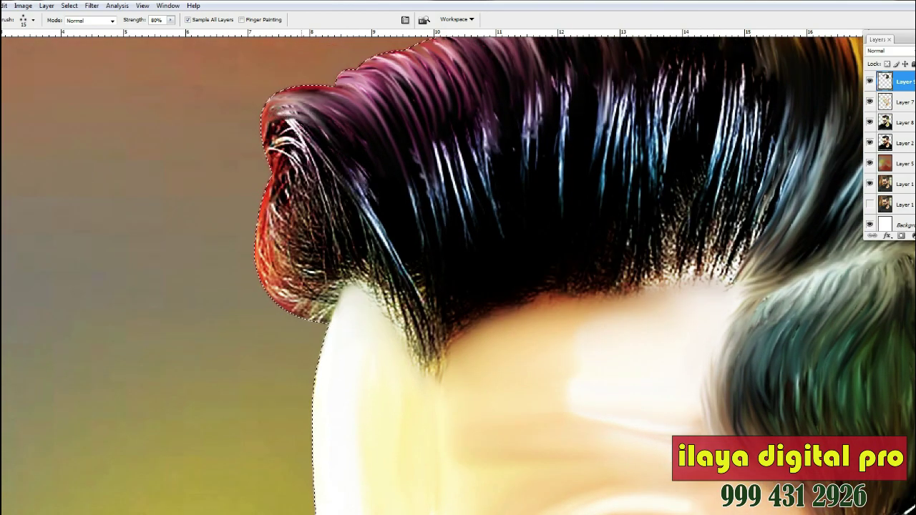
mouse_move(292, 111)
mouse_down()
mouse_move(345, 146)
mouse_move(314, 135)
mouse_move(355, 206)
mouse_up()
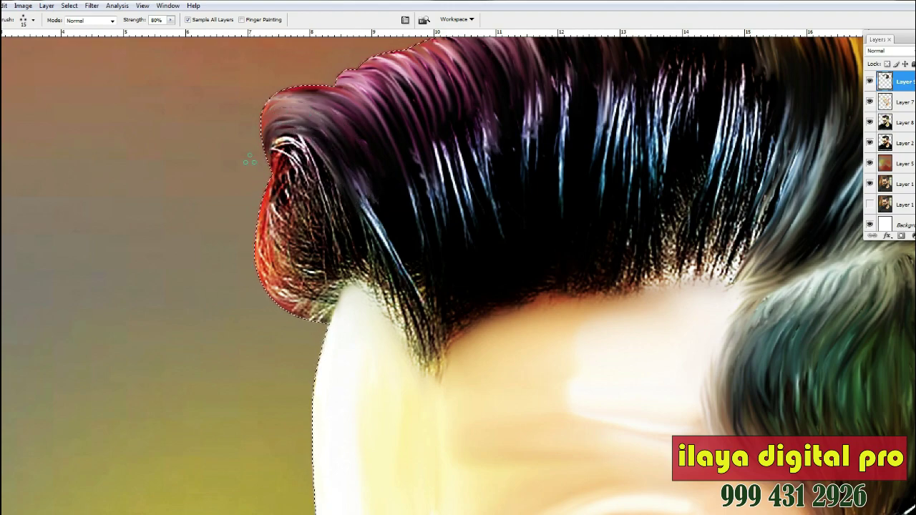
mouse_move(316, 102)
mouse_down()
mouse_move(355, 119)
mouse_move(338, 162)
mouse_up()
scroll(256, 162, down, 3)
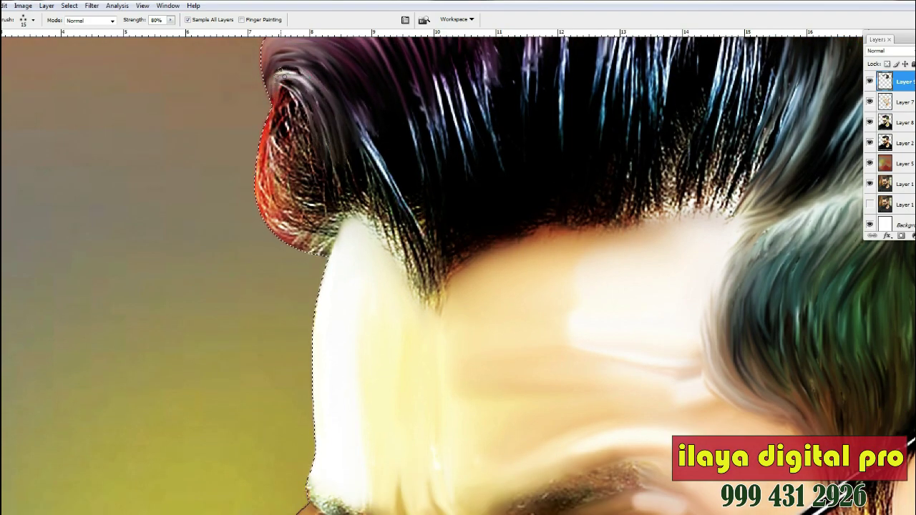
Step: Smudge the speckled reddish underside of the front curl into rounded locks following its outline
mouse_move(272, 71)
mouse_down()
mouse_move(298, 65)
mouse_move(346, 121)
mouse_move(283, 95)
mouse_move(318, 136)
mouse_up()
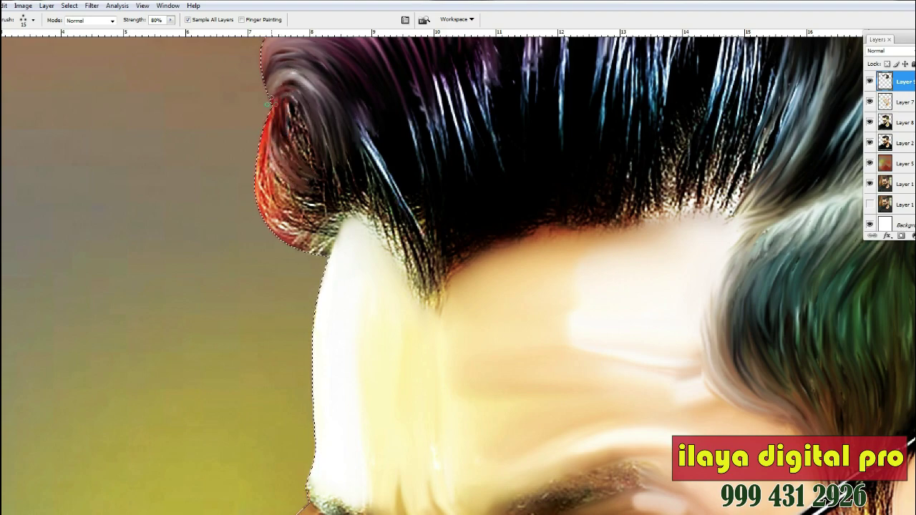
scroll(279, 123, down, 2)
mouse_move(295, 133)
mouse_down()
mouse_move(315, 141)
mouse_move(308, 114)
mouse_move(333, 134)
mouse_move(308, 154)
mouse_move(322, 162)
mouse_move(315, 156)
mouse_up()
scroll(344, 151, up, 2)
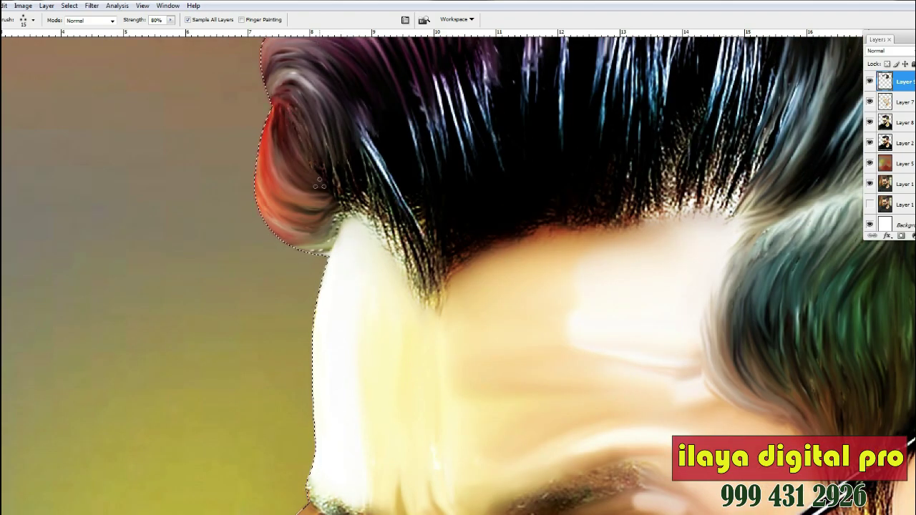
Step: Blend the speckled roots between the red front curl and the forehead up into the dark locks above
mouse_move(347, 199)
mouse_down()
mouse_move(363, 216)
mouse_move(359, 150)
mouse_move(383, 245)
mouse_move(362, 142)
mouse_move(402, 236)
mouse_up()
drag(398, 215, 359, 120)
scroll(351, 118, down, 9)
scroll(314, 97, up, 8)
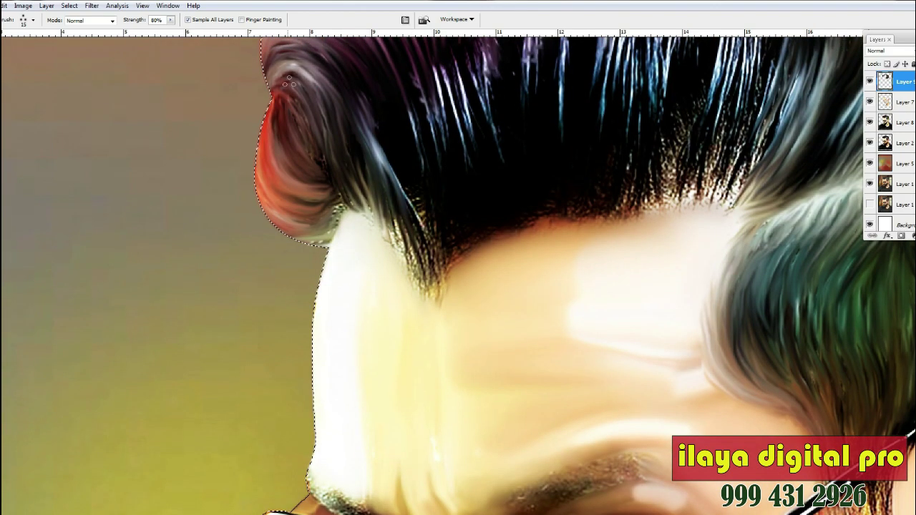
drag(367, 226, 327, 115)
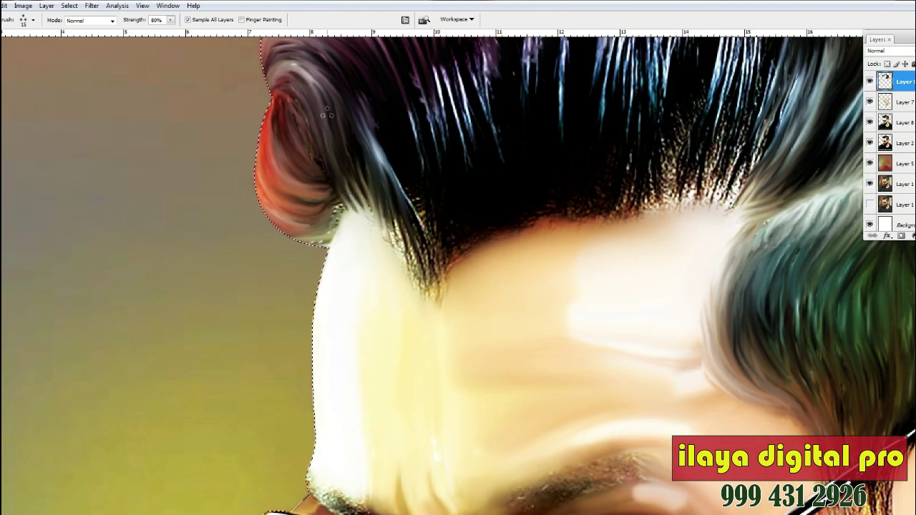
Step: Smudge the pointed hairline tip at the front of the forehead into tapered strands
scroll(287, 118, down, 3)
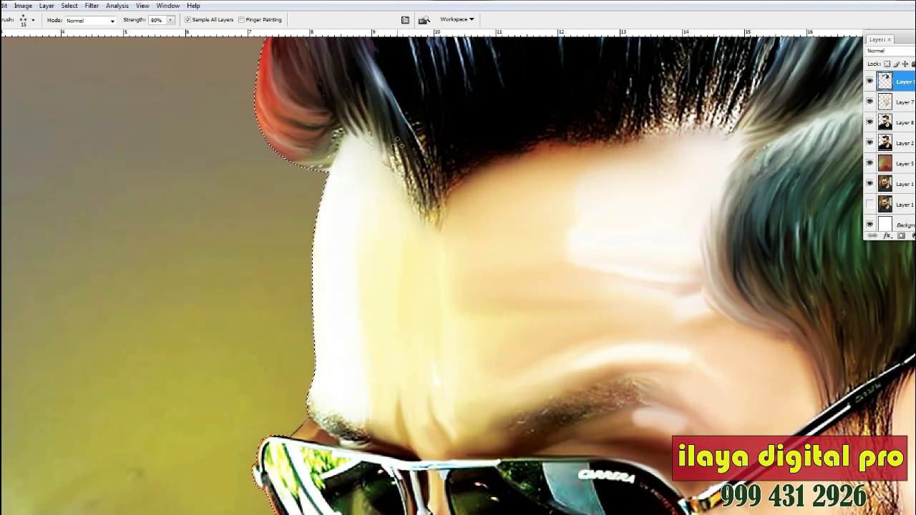
scroll(381, 148, up, 2)
mouse_move(383, 149)
mouse_down()
mouse_move(424, 259)
mouse_move(375, 159)
mouse_move(365, 204)
mouse_move(440, 272)
mouse_move(498, 185)
mouse_up()
mouse_move(431, 293)
mouse_down()
mouse_move(404, 208)
mouse_move(372, 164)
mouse_move(417, 218)
mouse_up()
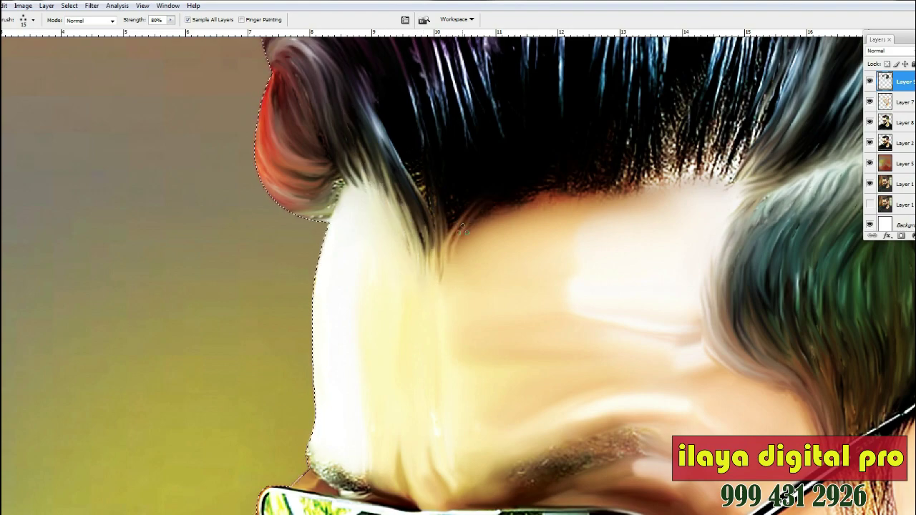
Step: With the brush enlarged to 20 px, smudge the blue-white strands across the middle of the quiff
scroll(417, 218, up, 5)
mouse_move(436, 174)
mouse_down()
mouse_move(458, 290)
mouse_move(472, 147)
mouse_move(501, 279)
mouse_move(516, 254)
mouse_move(526, 107)
mouse_move(537, 237)
mouse_move(551, 93)
mouse_move(560, 208)
mouse_move(576, 111)
mouse_move(607, 247)
mouse_move(616, 84)
mouse_move(623, 256)
mouse_move(655, 129)
mouse_move(676, 236)
mouse_move(698, 100)
mouse_up()
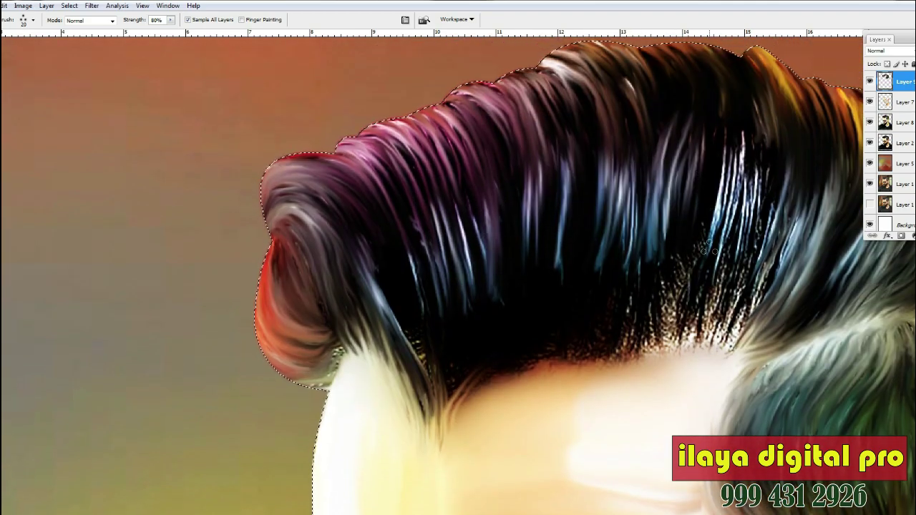
mouse_move(710, 249)
mouse_down()
mouse_move(719, 157)
mouse_move(730, 265)
mouse_move(745, 103)
mouse_move(772, 286)
mouse_move(769, 190)
mouse_up()
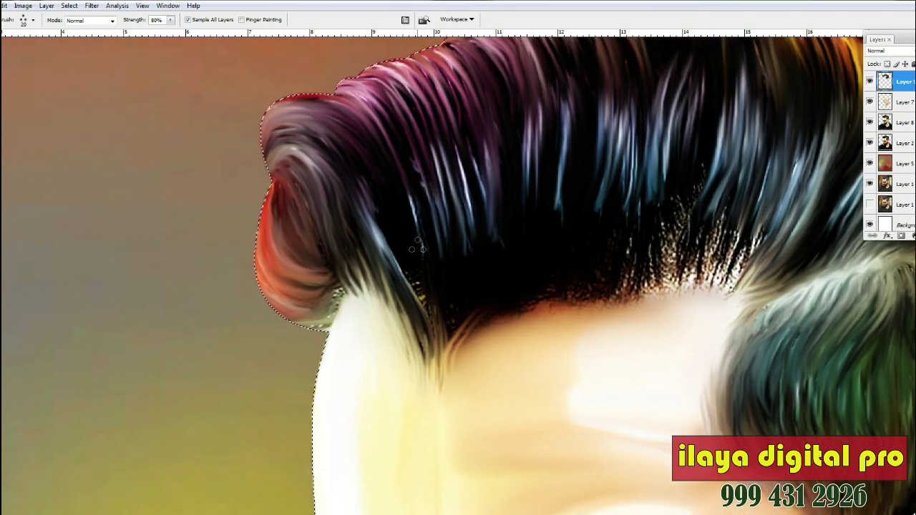
Step: Smudge the blue front locks down toward the hairline tip, using a 15 px brush and 85% strength
drag(408, 115, 438, 278)
key(bracketleft)
drag(413, 187, 427, 269)
drag(365, 191, 403, 272)
drag(352, 169, 396, 262)
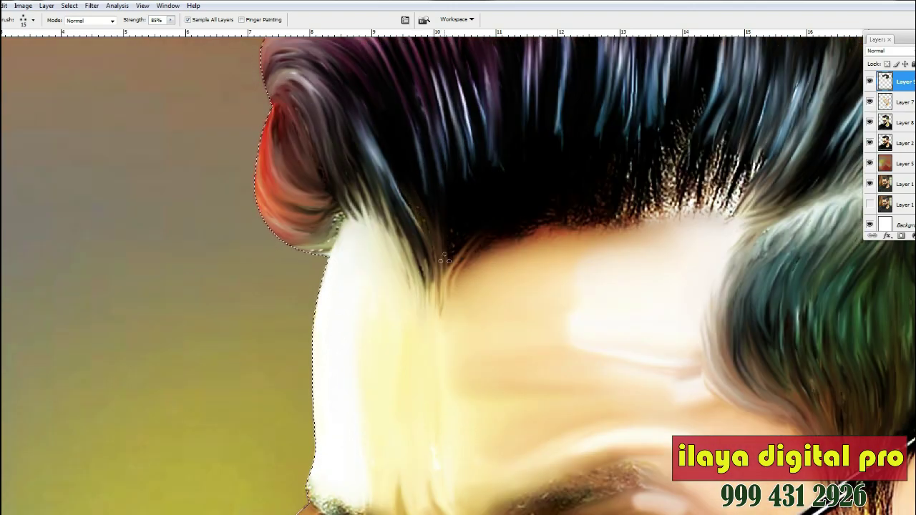
Step: Smudge the hairline just behind the pointed tip upward and soften the blue strands above it
mouse_move(444, 257)
mouse_down()
mouse_move(454, 219)
mouse_move(478, 228)
mouse_up()
drag(490, 107, 493, 182)
drag(466, 244, 473, 221)
drag(462, 104, 475, 196)
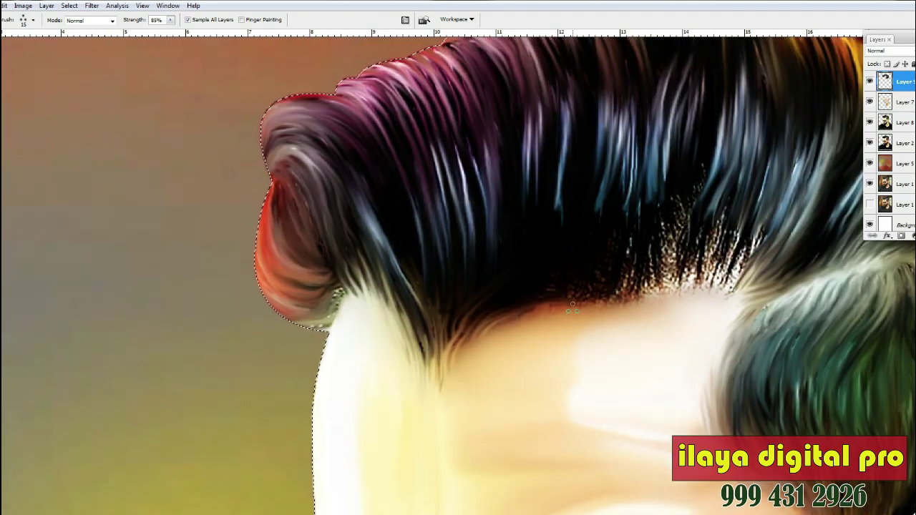
Step: Smudge the speckled roots along the middle of the forehead hairline up into the blue strands
drag(574, 306, 599, 276)
mouse_move(630, 168)
mouse_down()
mouse_move(632, 219)
mouse_move(615, 276)
mouse_up()
drag(581, 304, 620, 260)
drag(638, 169, 644, 241)
drag(608, 305, 640, 250)
mouse_move(651, 153)
mouse_down()
mouse_move(654, 283)
mouse_move(654, 251)
mouse_up()
drag(632, 168, 637, 227)
drag(633, 287, 650, 256)
Step: Smudge the bright, speckled hairline roots next to the parting up into the dark quiff
scroll(668, 179, up, 3)
drag(650, 364, 688, 255)
drag(669, 332, 700, 241)
drag(686, 273, 667, 329)
drag(656, 355, 697, 278)
drag(654, 364, 700, 318)
scroll(681, 285, down, 3)
mouse_move(718, 252)
mouse_down()
mouse_move(707, 285)
mouse_move(722, 187)
mouse_move(737, 207)
mouse_move(752, 210)
mouse_move(737, 272)
mouse_move(748, 197)
mouse_move(723, 308)
mouse_move(800, 262)
mouse_up()
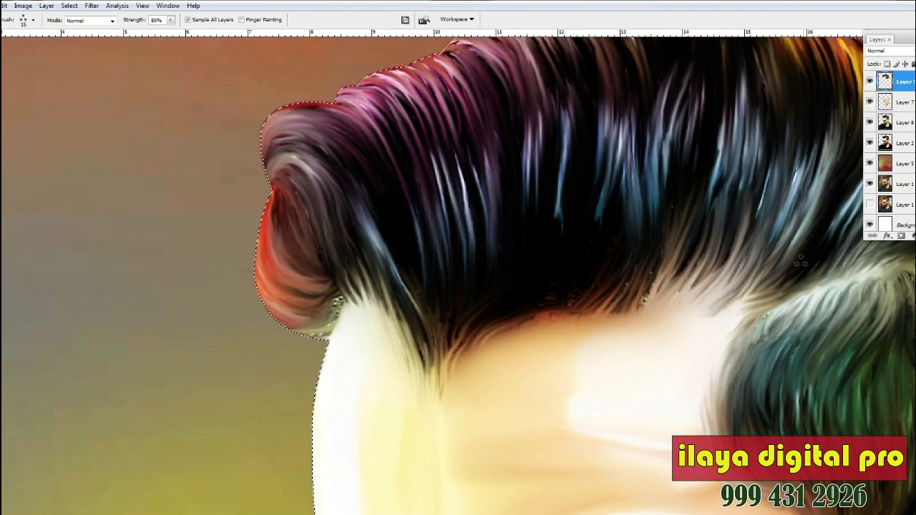
Step: Smudge fine wisps along the forehead hairline from the parting to the pointed tip, and refine the front locks
scroll(651, 181, down, 7)
mouse_move(524, 179)
mouse_down()
mouse_move(580, 158)
mouse_move(558, 190)
mouse_move(715, 122)
mouse_move(758, 143)
mouse_move(697, 176)
mouse_move(766, 131)
mouse_up()
mouse_move(687, 161)
mouse_down()
mouse_move(743, 102)
mouse_move(716, 115)
mouse_up()
scroll(536, 149, down, 2)
mouse_move(437, 168)
mouse_down()
mouse_move(464, 103)
mouse_move(508, 101)
mouse_move(462, 153)
mouse_move(409, 81)
mouse_up()
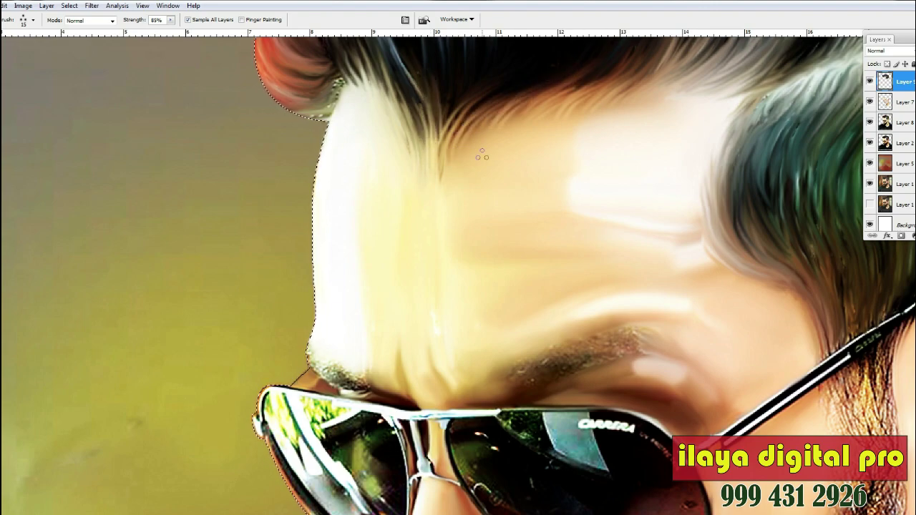
scroll(481, 146, up, 4)
mouse_move(551, 150)
mouse_down()
mouse_move(548, 192)
mouse_move(511, 194)
mouse_move(462, 159)
mouse_up()
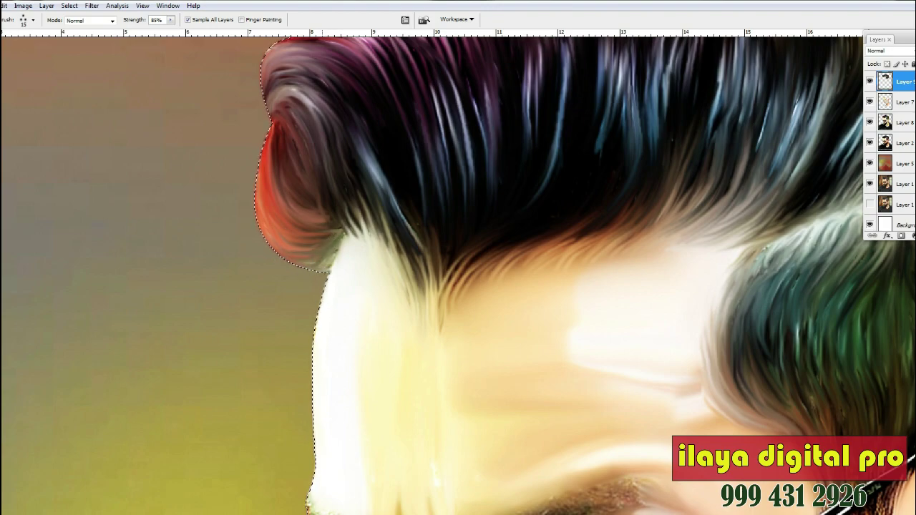
drag(345, 192, 380, 269)
drag(359, 189, 412, 301)
Step: Erase the smudged wisps around the pointed hairline tip with a smaller eraser
key(ctrl+0)
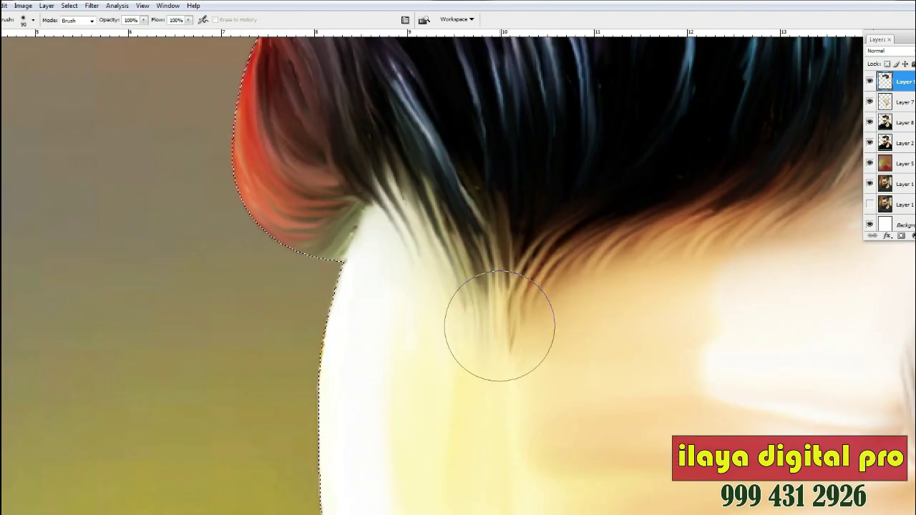
key(bracketleft)
key(bracketleft)
key(bracketleft)
key(bracketleft)
key(bracketleft)
drag(394, 247, 624, 278)
Step: With a 10 px brush at 85% strength, smudge the erased front edge of the hairline tip into fine strands
key(r)
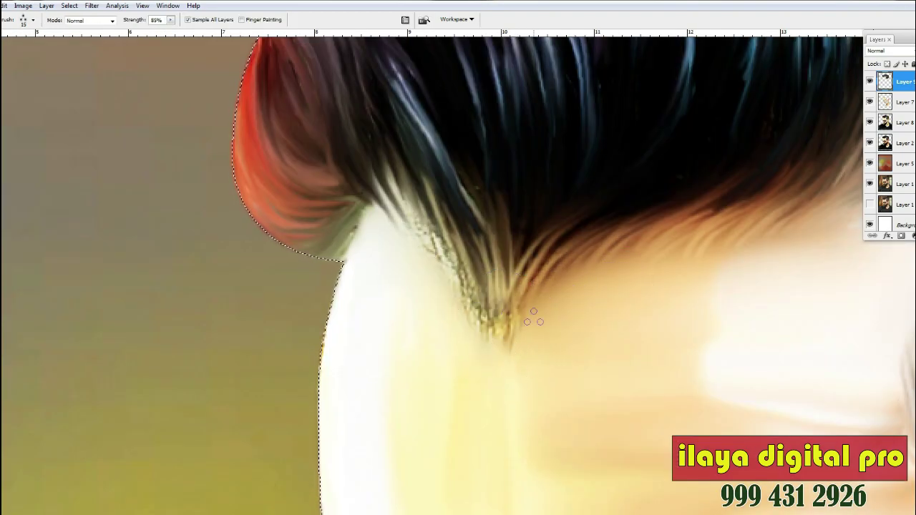
scroll(488, 340, up, 1)
drag(398, 202, 434, 290)
drag(415, 225, 452, 315)
mouse_move(438, 250)
mouse_down()
mouse_move(458, 287)
mouse_move(475, 361)
mouse_up()
mouse_move(458, 287)
mouse_down()
mouse_move(483, 374)
mouse_move(471, 284)
mouse_move(503, 387)
mouse_move(499, 362)
mouse_up()
mouse_move(466, 333)
mouse_down()
mouse_move(472, 360)
mouse_move(367, 131)
mouse_move(422, 266)
mouse_move(435, 253)
mouse_move(465, 309)
mouse_move(460, 334)
mouse_up()
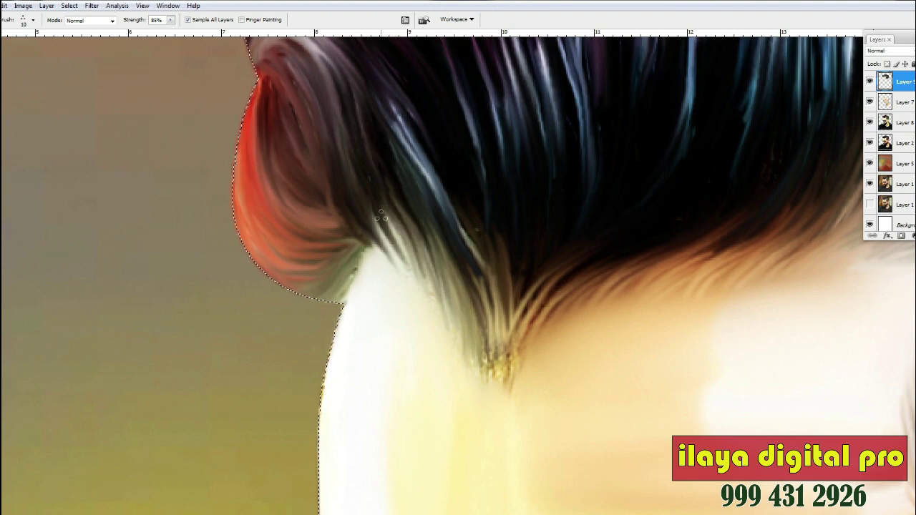
scroll(458, 250, down, 3)
mouse_move(430, 186)
mouse_down()
mouse_move(486, 315)
mouse_move(469, 222)
mouse_move(492, 324)
mouse_move(497, 249)
mouse_move(538, 225)
mouse_move(512, 339)
mouse_move(547, 216)
mouse_move(510, 327)
mouse_up()
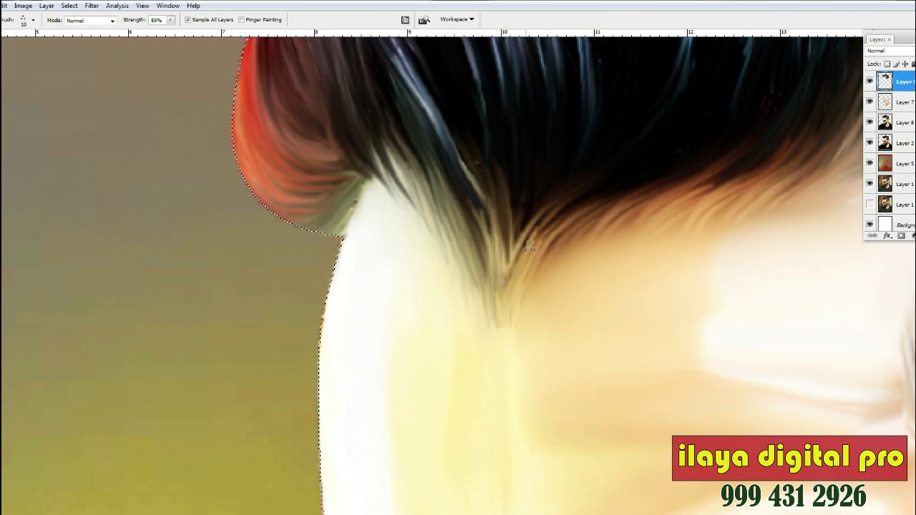
Step: Smudge the back edge of the pointed hairline tip into thin strands converging at its end
scroll(510, 327, up, 3)
drag(476, 229, 497, 349)
drag(556, 244, 511, 367)
drag(506, 369, 539, 287)
drag(566, 242, 515, 358)
Step: Smudge the upper edge of the eyebrow above the Carrera-marked lens into fine hairs with a 10 px brush
key(ctrl+0)
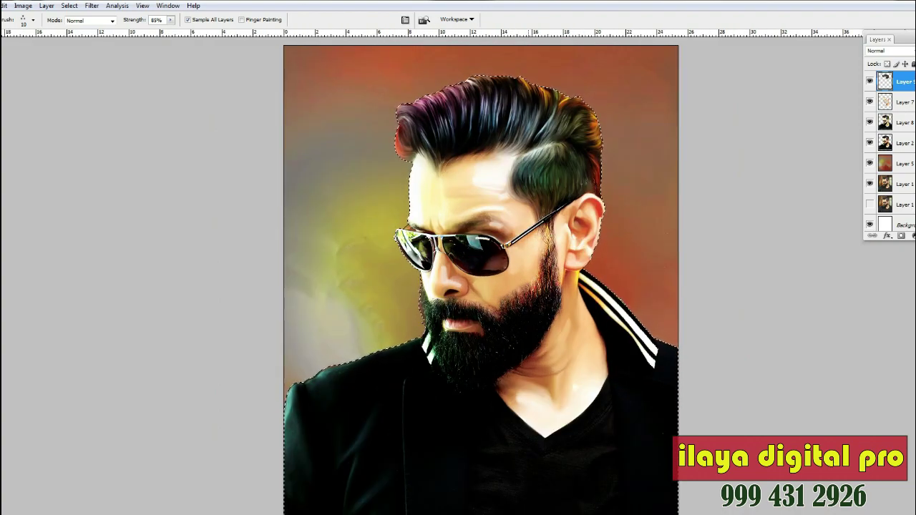
key(z)
drag(391, 257, 529, 391)
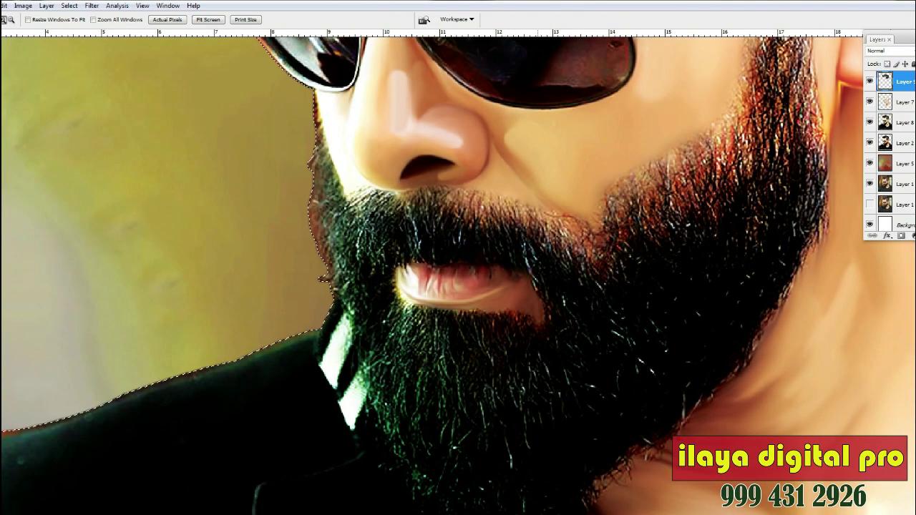
scroll(520, 390, up, 4)
click(518, 343)
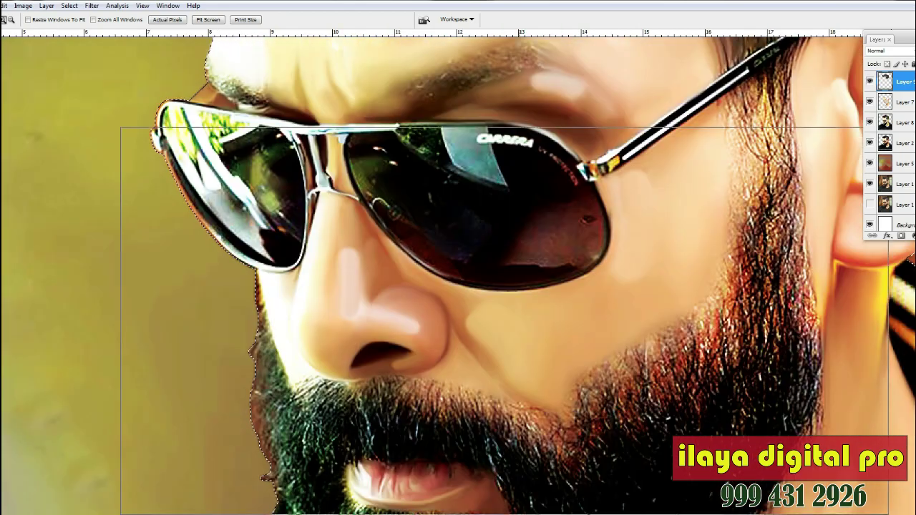
click(519, 343)
scroll(519, 343, up, 4)
click(513, 343)
scroll(506, 344, up, 4)
scroll(300, 175, up, 2)
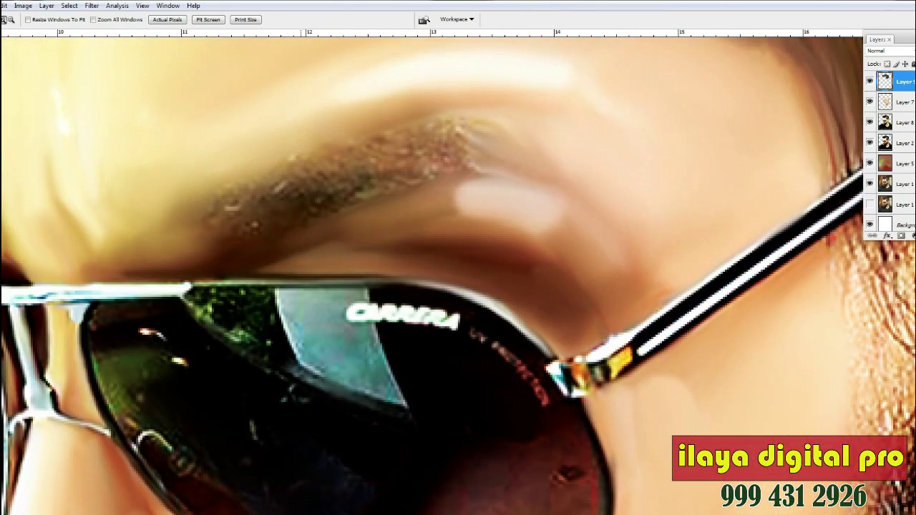
key(r)
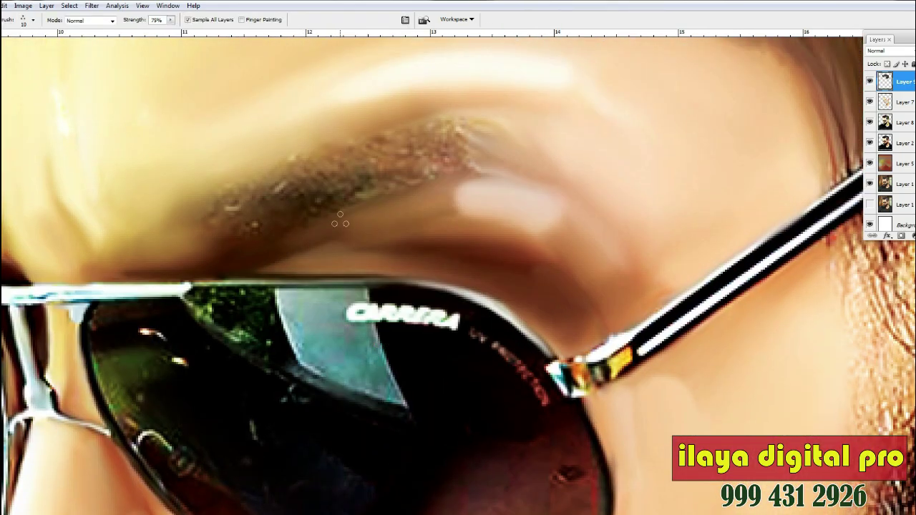
mouse_move(236, 174)
mouse_down()
mouse_move(220, 240)
mouse_move(274, 164)
mouse_move(239, 235)
mouse_up()
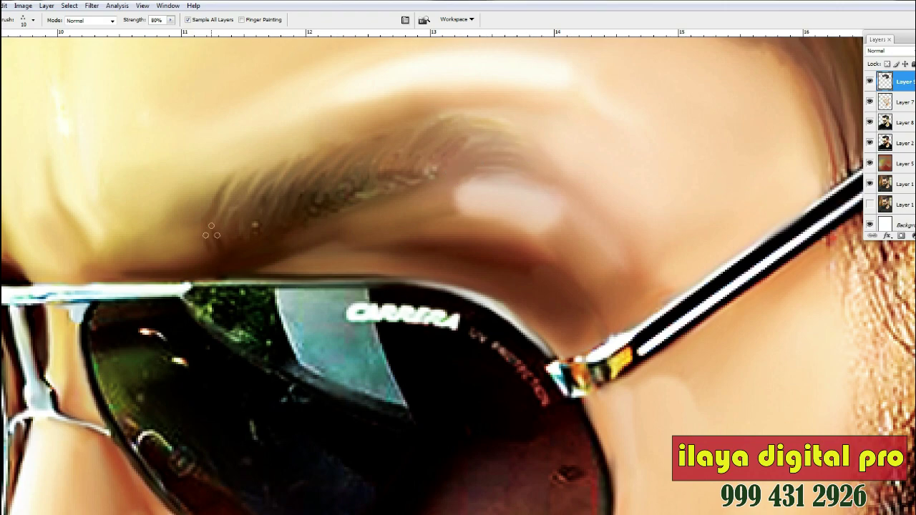
Step: At 80% strength, smudge the remaining speckled lower edge and inner end of that eyebrow into curved hairs
drag(264, 227, 350, 151)
mouse_move(272, 220)
mouse_down()
mouse_move(326, 152)
mouse_move(358, 140)
mouse_up()
drag(315, 209, 362, 149)
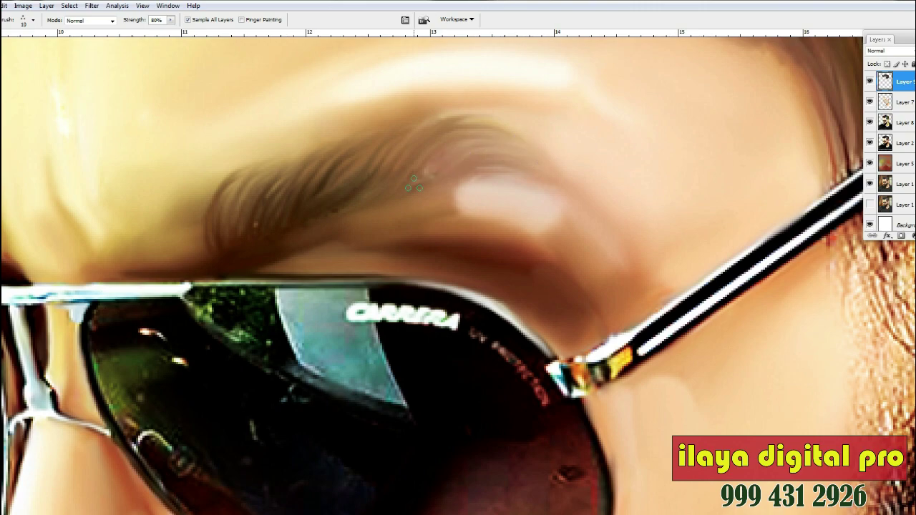
mouse_move(260, 222)
mouse_down()
mouse_move(217, 254)
mouse_move(187, 212)
mouse_up()
drag(214, 254, 214, 186)
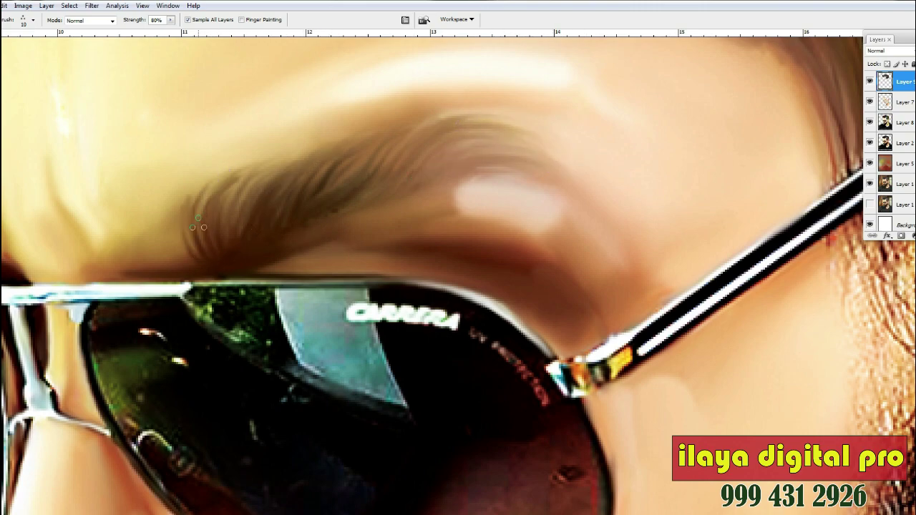
Step: Smudge the speckled far eyebrow above the other lens into soft hairs, reducing the brush to 9 px
scroll(498, 121, down, 3)
mouse_move(353, 149)
mouse_down()
mouse_move(490, 87)
mouse_move(574, 103)
mouse_up()
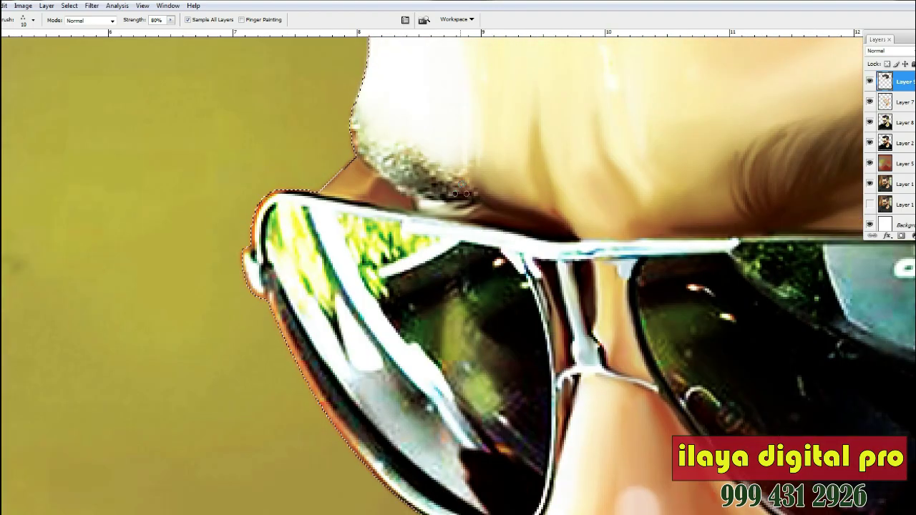
scroll(458, 166, up, 1)
mouse_move(373, 135)
mouse_down()
mouse_move(329, 73)
mouse_move(331, 102)
mouse_move(396, 152)
mouse_move(402, 141)
mouse_move(418, 148)
mouse_move(396, 117)
mouse_move(437, 166)
mouse_move(465, 161)
mouse_move(510, 182)
mouse_move(482, 140)
mouse_move(474, 173)
mouse_move(412, 119)
mouse_move(365, 99)
mouse_move(386, 115)
mouse_move(385, 150)
mouse_move(476, 179)
mouse_move(451, 141)
mouse_move(451, 163)
mouse_move(379, 97)
mouse_move(514, 200)
mouse_move(465, 171)
mouse_move(380, 164)
mouse_up()
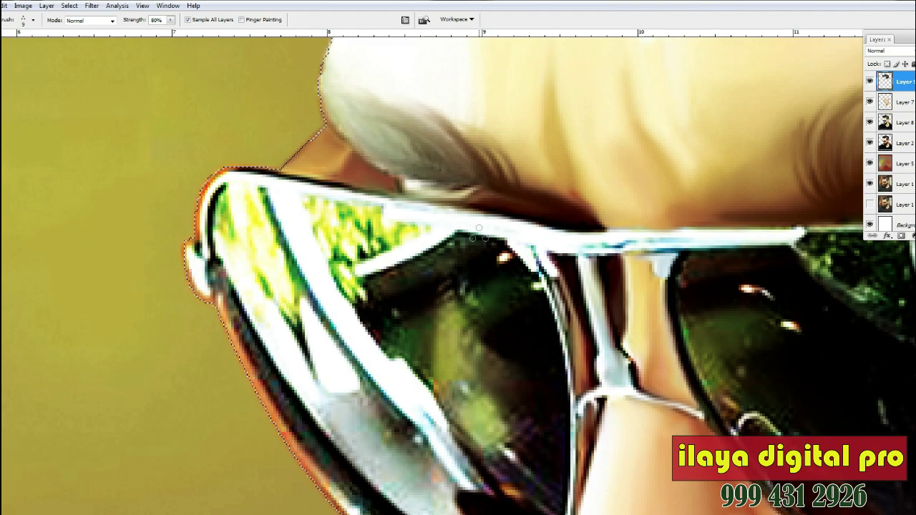
Step: Smudge the sparse cheek whiskers along the far face outline beside the nose into fine strands, raising the strength to 85%
key(ctrl+minus)
key(ctrl+minus)
key(ctrl+minus)
key(ctrl+minus)
key(ctrl+minus)
scroll(481, 273, down, 3)
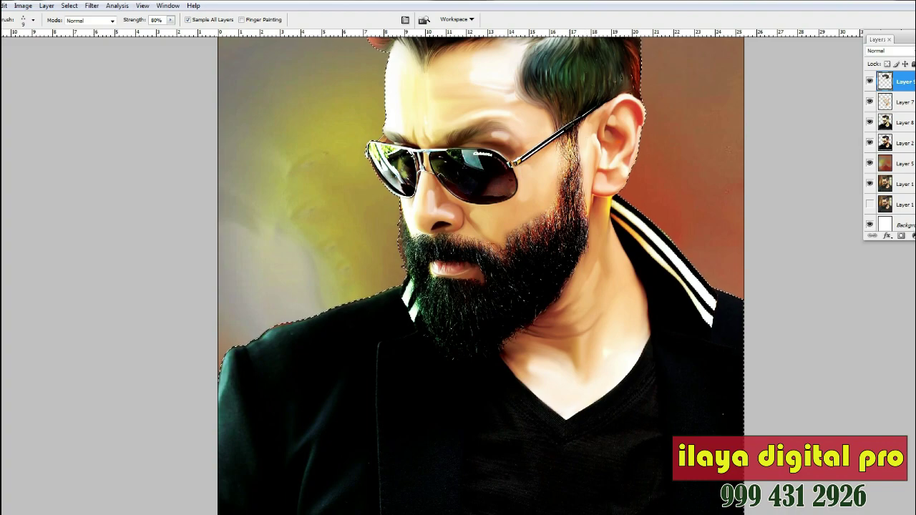
key(z)
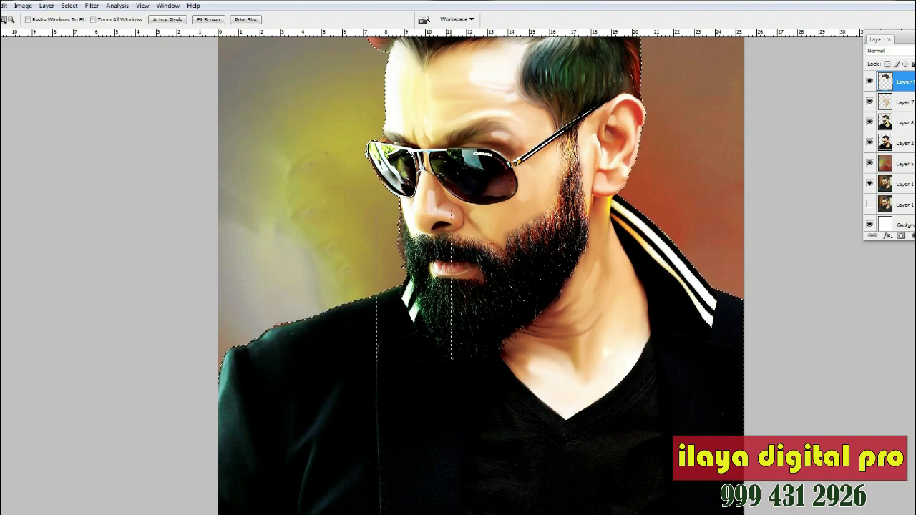
click(392, 297)
click(563, 195)
scroll(562, 196, up, 3)
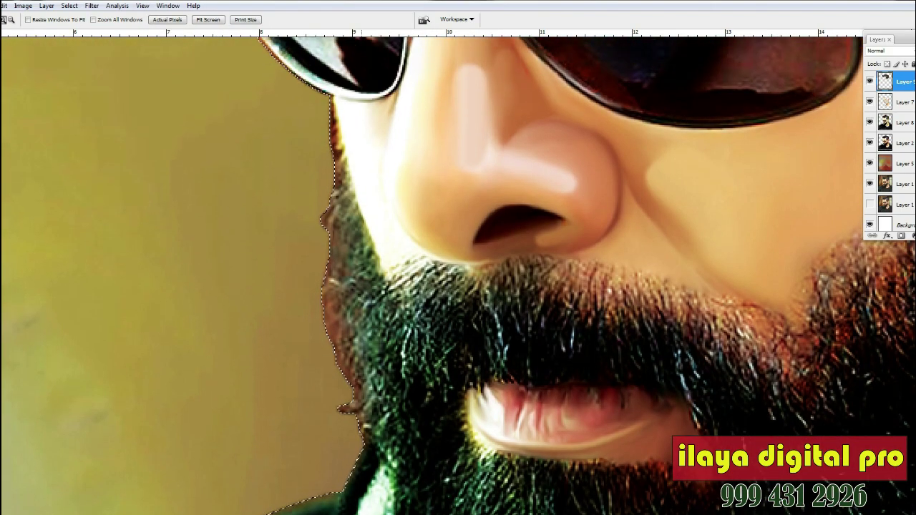
click(408, 230)
click(511, 292)
key(ctrl+plus)
key(r)
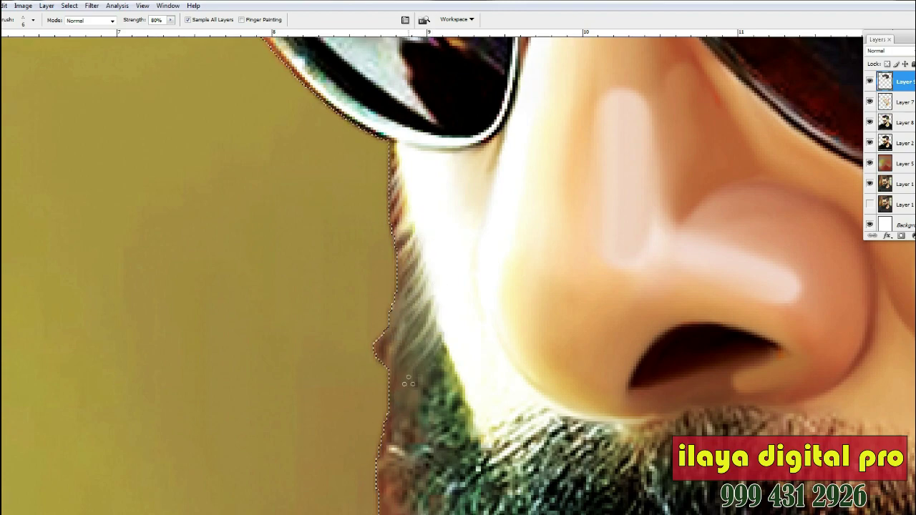
mouse_move(411, 403)
mouse_down()
mouse_move(445, 354)
mouse_move(421, 412)
mouse_up()
scroll(423, 330, down, 2)
key(bracketright)
scroll(421, 411, down, 2)
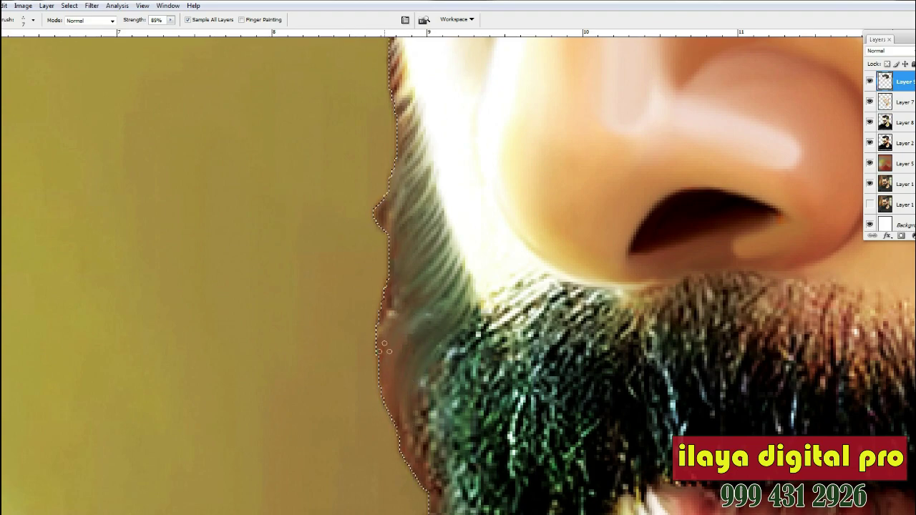
Step: With a 6 px brush, refine the whiskers below the far lens and draw their inner edge softly toward the cheek skin
scroll(386, 335, up, 6)
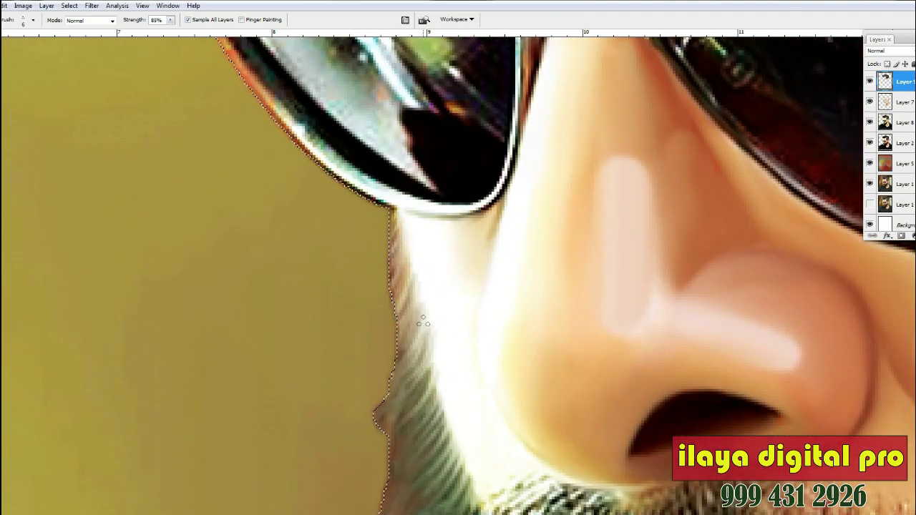
scroll(423, 322, down, 2)
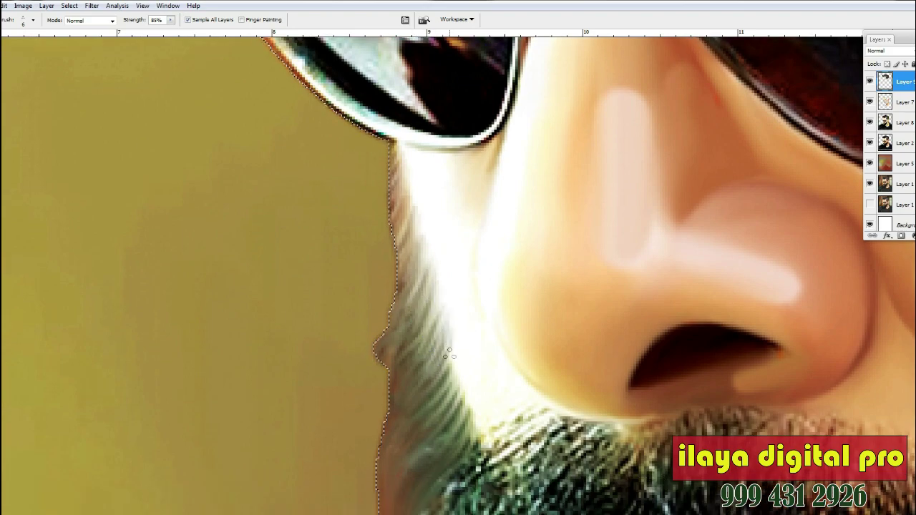
scroll(449, 348, down, 2)
drag(467, 298, 445, 345)
mouse_move(462, 312)
mouse_down()
mouse_move(463, 371)
mouse_move(438, 405)
mouse_up()
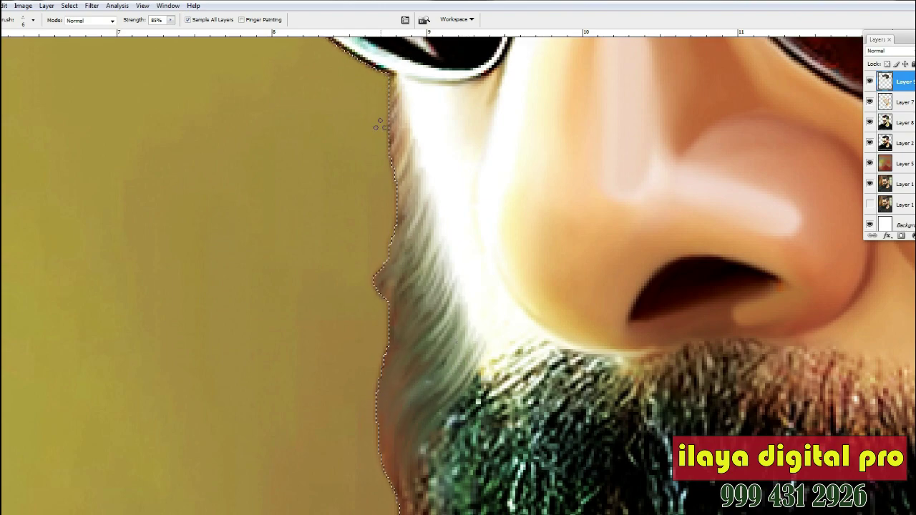
Step: Smudge the speckled beard edge down the face outline to the small pointed tuft level with the mouth
scroll(392, 142, down, 2)
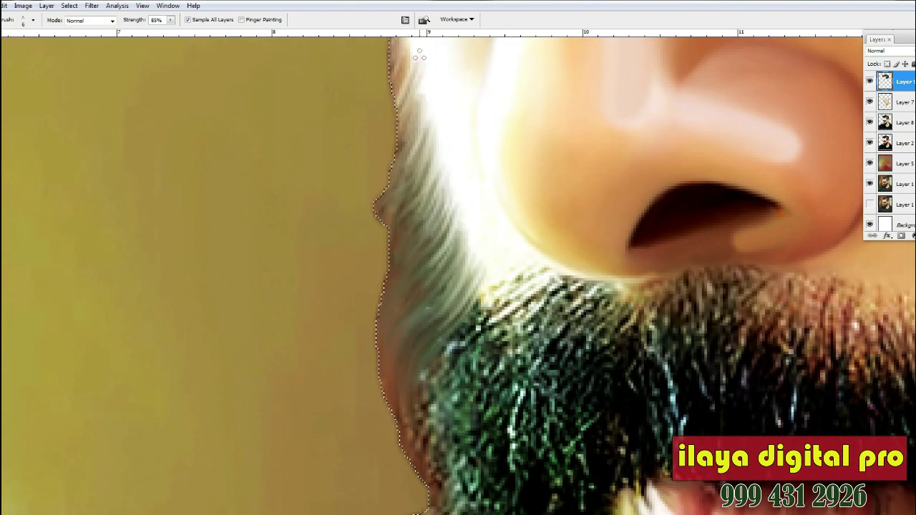
scroll(403, 120, down, 2)
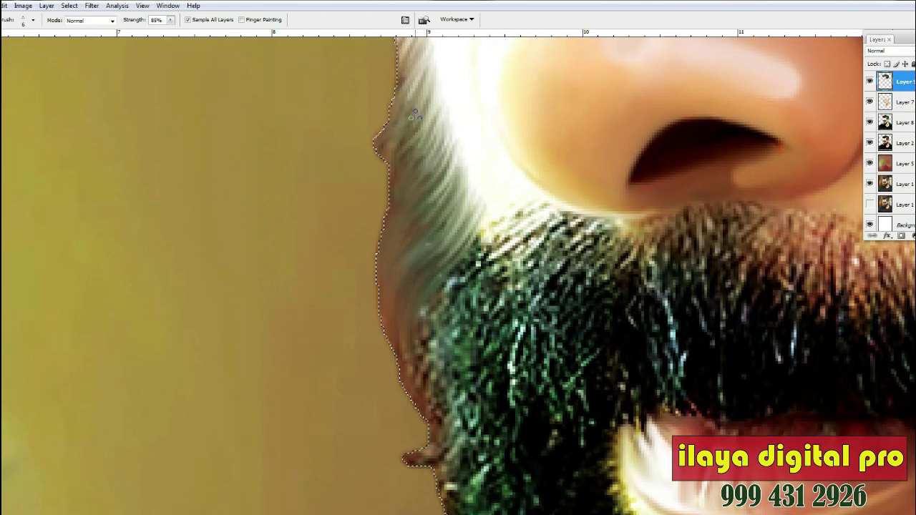
scroll(382, 146, down, 4)
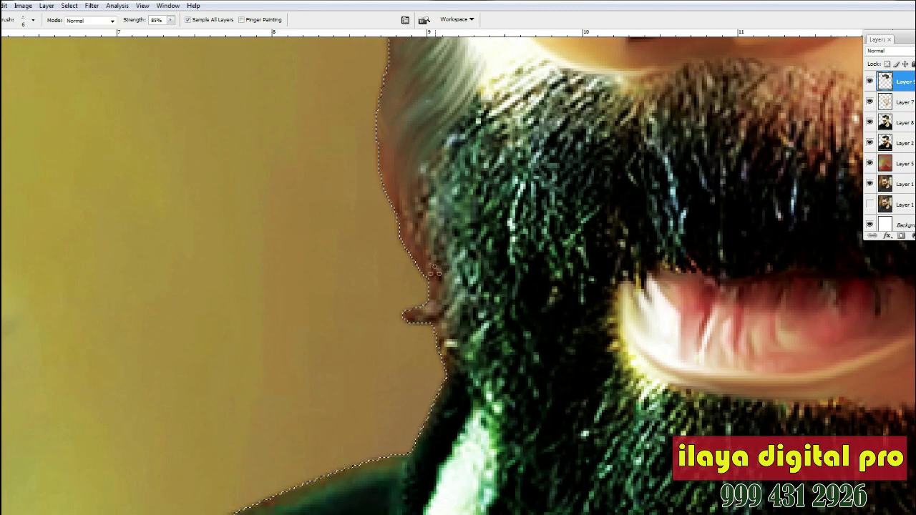
scroll(430, 214, down, 2)
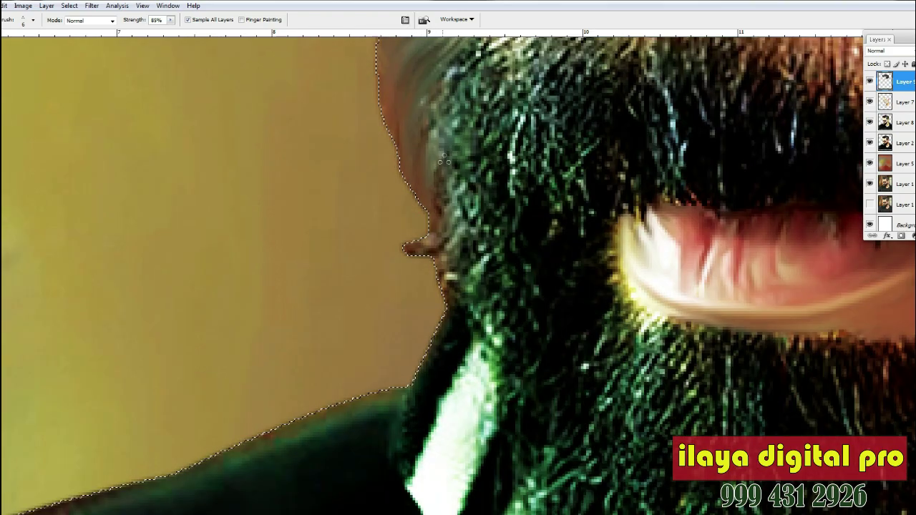
mouse_move(438, 220)
mouse_down()
mouse_move(438, 236)
mouse_move(468, 154)
mouse_move(434, 105)
mouse_up()
scroll(451, 78, down, 2)
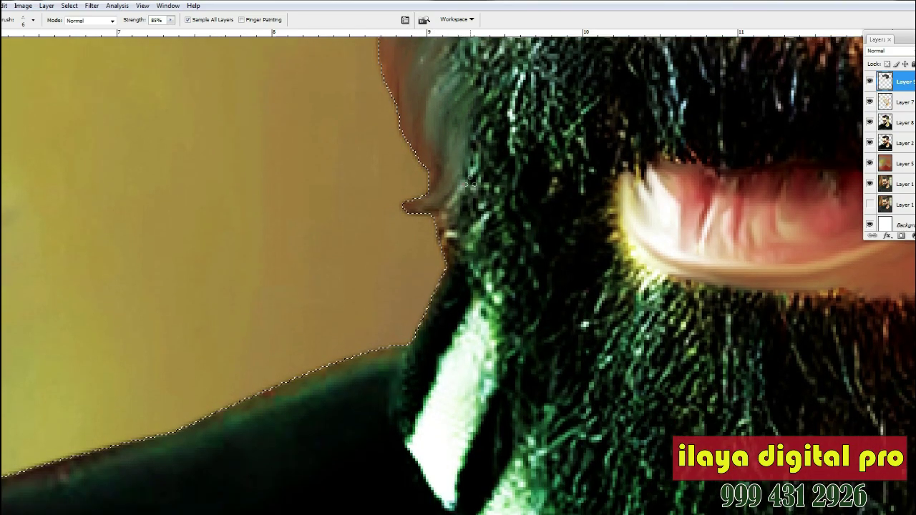
Step: With a 7 px brush, smudge the beard edge below the tuft into strands overlapping the white collar stripes
key(ctrl+minus)
key(ctrl+minus)
key(bracketright)
drag(466, 212, 471, 240)
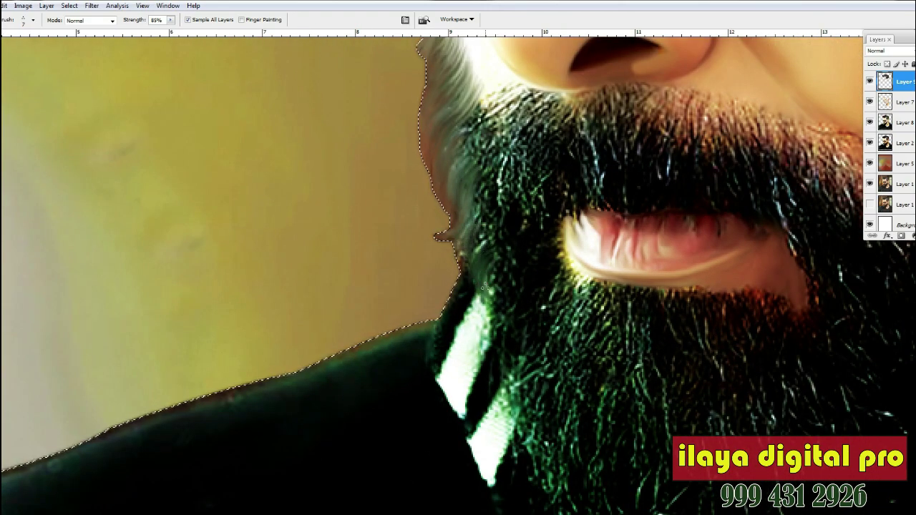
scroll(498, 305, down, 2)
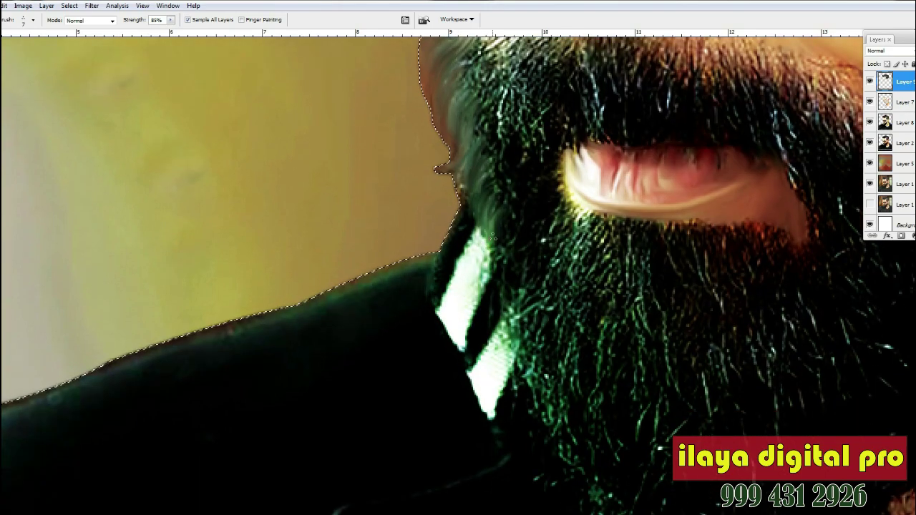
mouse_move(514, 313)
mouse_down()
mouse_move(513, 261)
mouse_move(498, 252)
mouse_move(489, 278)
mouse_move(491, 258)
mouse_move(471, 212)
mouse_up()
scroll(533, 286, down, 2)
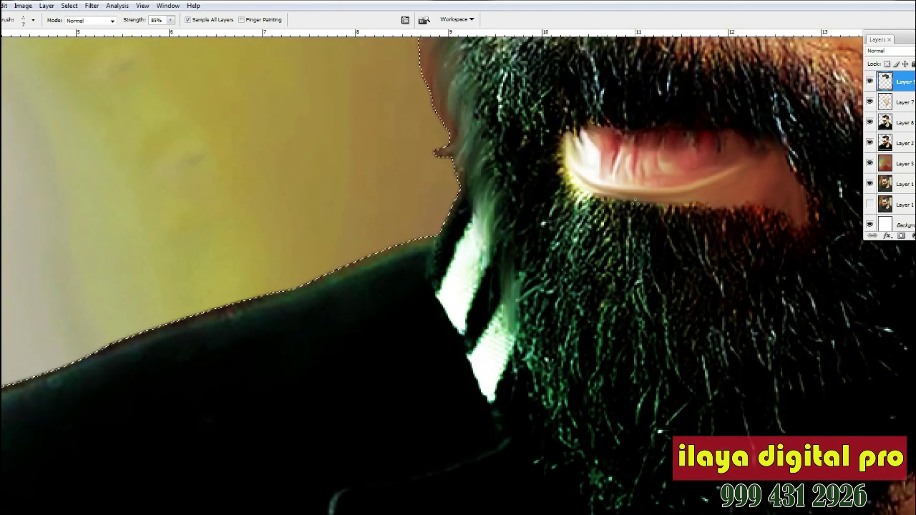
Step: With a 9 px brush, smudge the yellowish hairs around the bright lip corner outward into curved strands
scroll(533, 286, up, 3)
key(ctrl+plus)
key(ctrl+plus)
scroll(348, 197, right, 5)
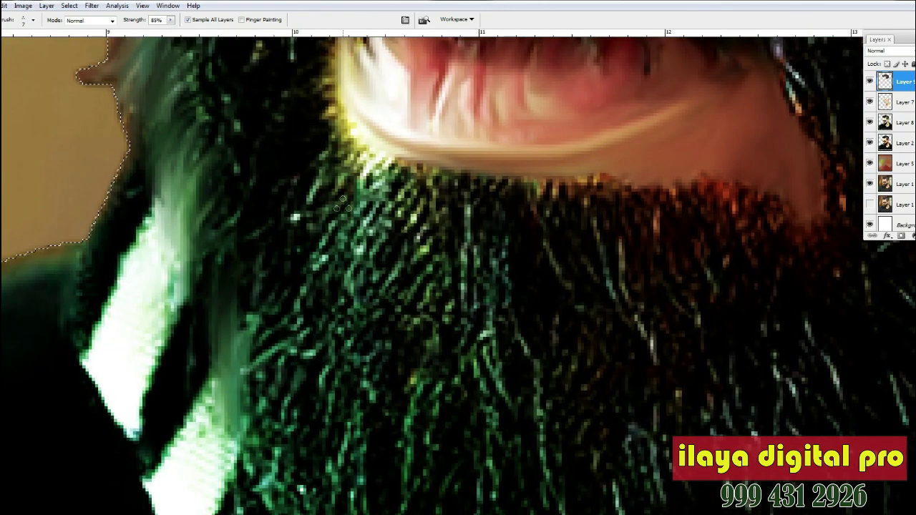
scroll(349, 197, up, 2)
key(bracketright)
key(bracketright)
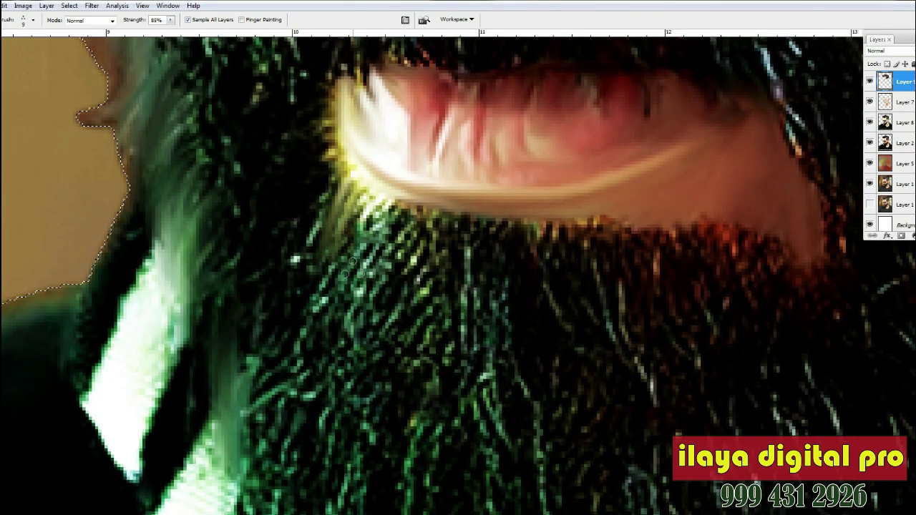
mouse_move(368, 194)
mouse_down()
mouse_move(323, 231)
mouse_move(298, 306)
mouse_move(289, 291)
mouse_up()
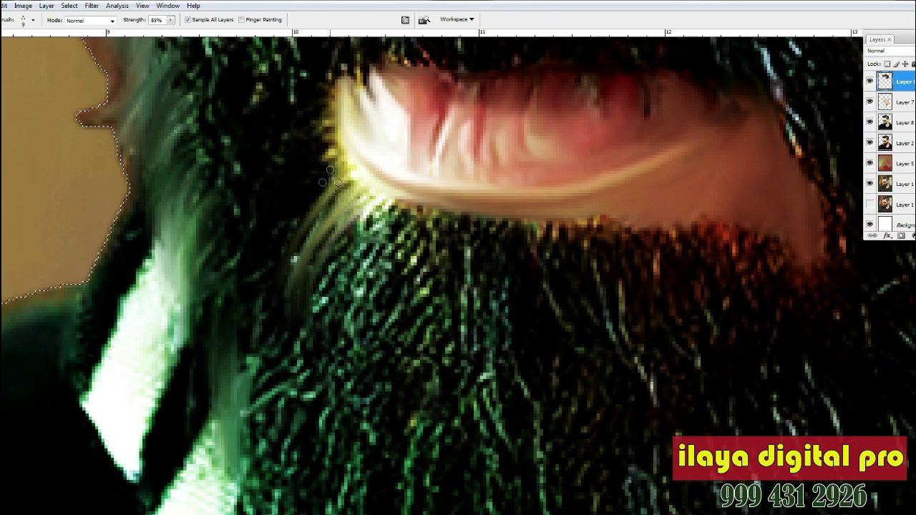
drag(339, 165, 296, 221)
drag(338, 144, 284, 216)
drag(335, 115, 278, 166)
Step: Smudge the dark speckled beard between the bright lip corner and the face outline into long curved strands
scroll(246, 208, up, 3)
drag(335, 167, 275, 211)
drag(201, 275, 247, 214)
drag(189, 259, 242, 191)
drag(182, 205, 265, 149)
scroll(215, 208, up, 3)
drag(180, 299, 193, 273)
Step: Smudge the drooping moustache end above the bright lip corner and the beard beside it into smooth downward strands
scroll(208, 429, up, 2)
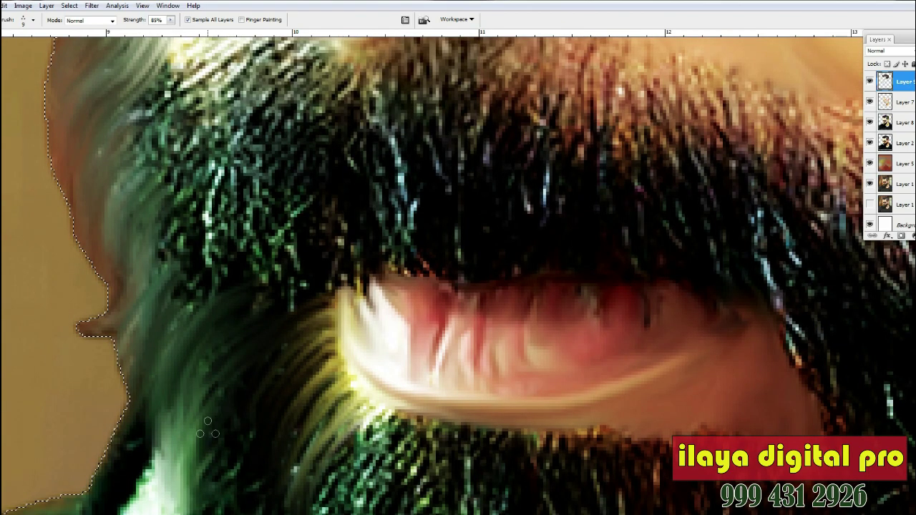
scroll(214, 458, up, 3)
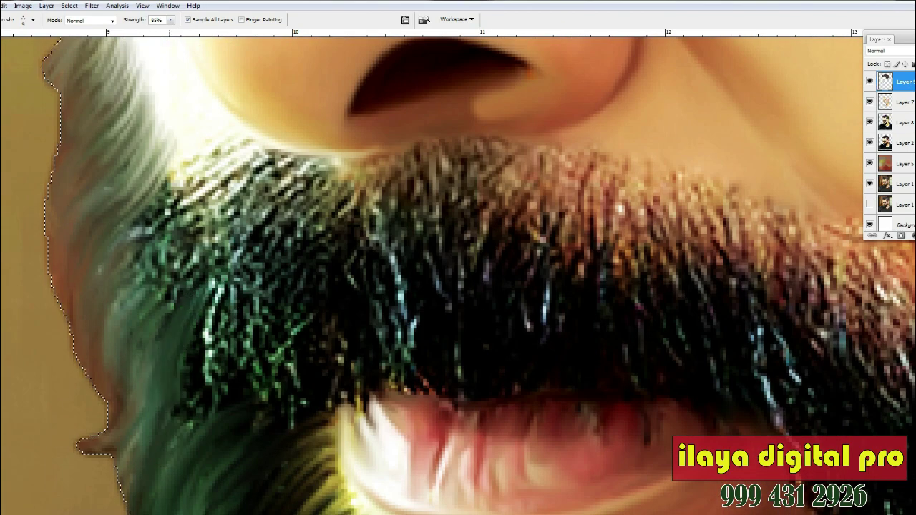
scroll(189, 390, down, 2)
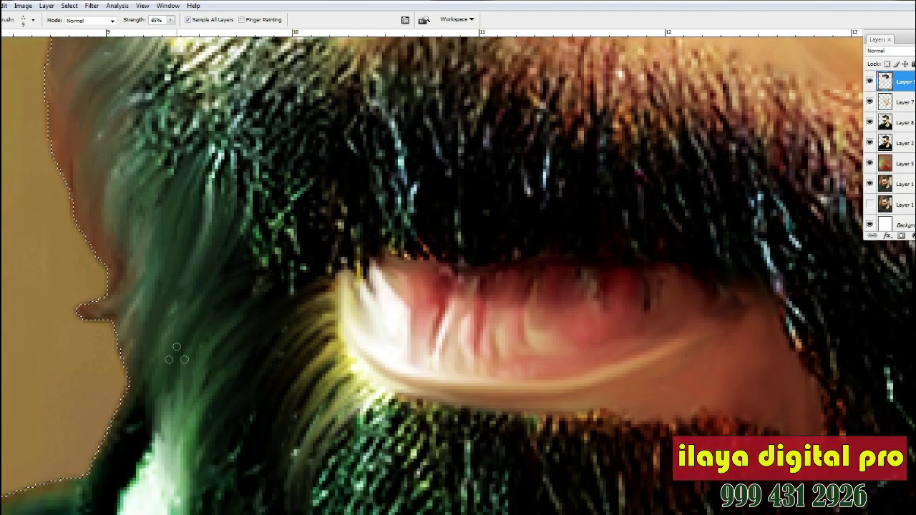
scroll(229, 280, down, 2)
drag(257, 214, 275, 272)
mouse_move(287, 195)
mouse_down()
mouse_move(301, 271)
mouse_move(311, 257)
mouse_up()
drag(329, 184, 341, 260)
drag(342, 208, 376, 295)
scroll(249, 214, down, 2)
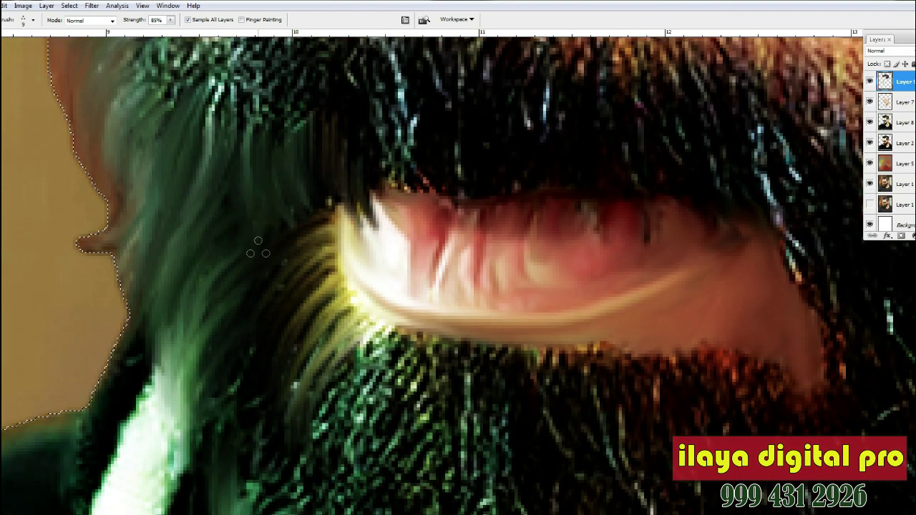
Step: Smudge the green-tinted beard directly below the bright end of the lower lip into soft downward hairs
scroll(272, 193, down, 2)
mouse_move(369, 257)
mouse_down()
mouse_move(325, 389)
mouse_move(386, 279)
mouse_move(381, 370)
mouse_move(424, 267)
mouse_move(404, 380)
mouse_move(446, 271)
mouse_move(474, 259)
mouse_move(460, 384)
mouse_move(474, 276)
mouse_up()
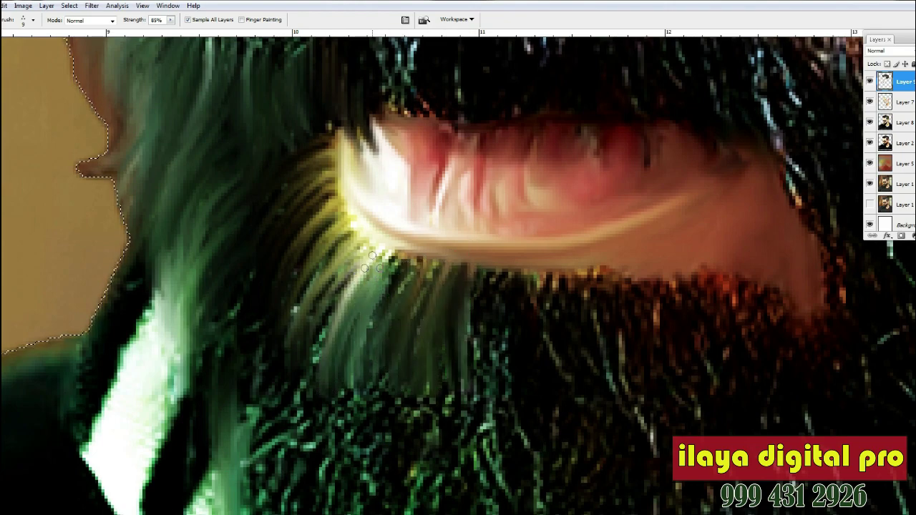
mouse_move(324, 323)
mouse_down()
mouse_move(365, 250)
mouse_move(383, 301)
mouse_up()
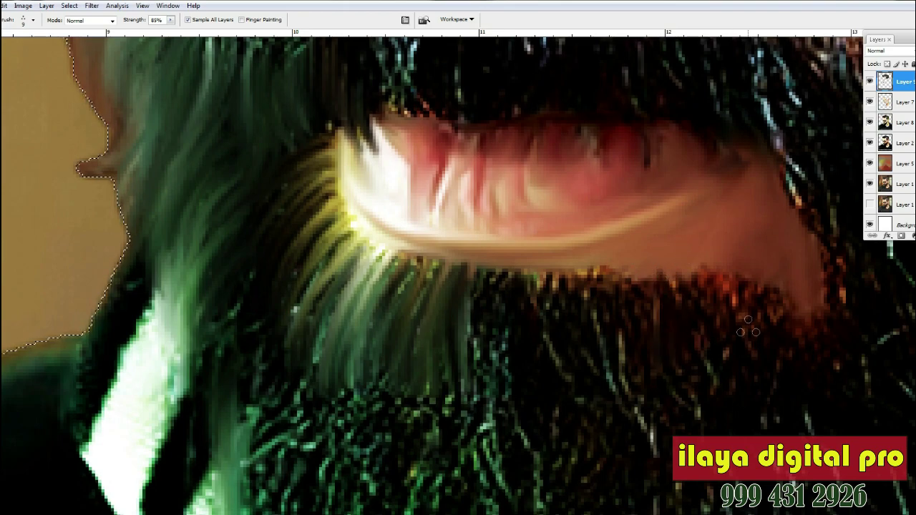
Step: Smudge the rest of the beard under the lower lip into fanned hairs, ending at the reddish far mouth corner
mouse_move(763, 308)
mouse_down()
mouse_move(748, 272)
mouse_move(583, 272)
mouse_move(617, 373)
mouse_up()
mouse_move(585, 265)
mouse_down()
mouse_move(608, 383)
mouse_move(624, 390)
mouse_move(583, 371)
mouse_up()
mouse_move(560, 282)
mouse_down()
mouse_move(547, 266)
mouse_move(444, 268)
mouse_move(411, 346)
mouse_up()
drag(406, 265, 386, 393)
mouse_move(630, 272)
mouse_down()
mouse_move(668, 359)
mouse_move(655, 259)
mouse_move(687, 336)
mouse_up()
drag(697, 265, 722, 342)
drag(723, 258, 751, 350)
mouse_move(751, 240)
mouse_down()
mouse_move(798, 350)
mouse_move(814, 353)
mouse_up()
drag(770, 233, 836, 340)
mouse_move(781, 200)
mouse_down()
mouse_move(841, 272)
mouse_move(823, 313)
mouse_up()
Step: Smudge the speckled lower beard beside the collar stripes into long strands running down toward the chin tip
scroll(803, 251, down, 6)
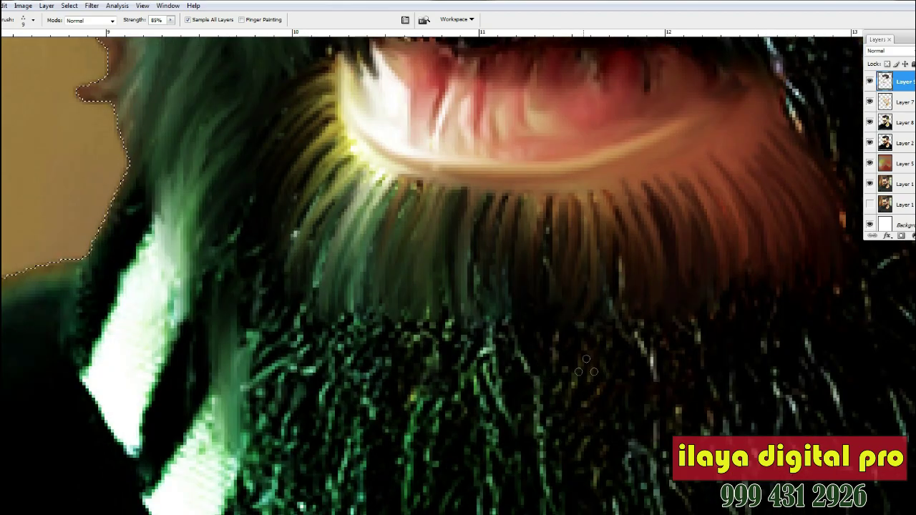
scroll(534, 406, down, 4)
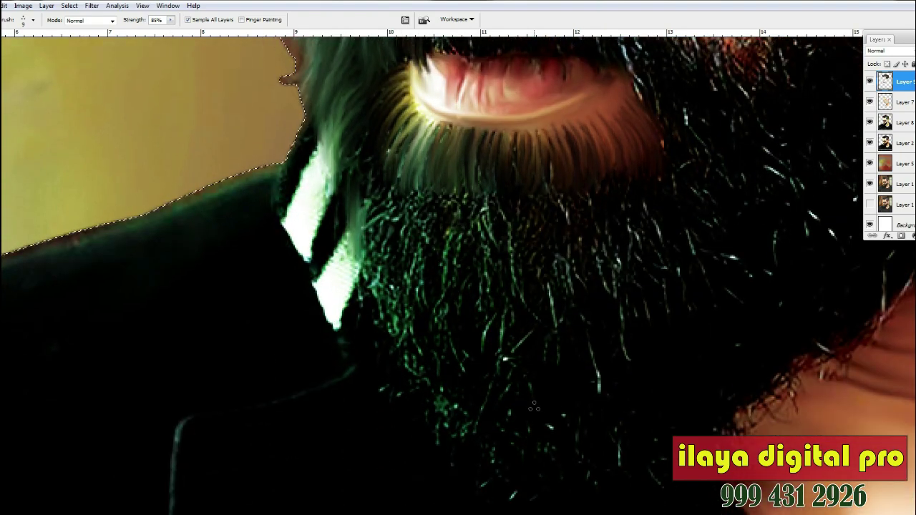
scroll(534, 407, down, 2)
drag(379, 215, 407, 309)
drag(365, 193, 393, 283)
drag(372, 220, 411, 318)
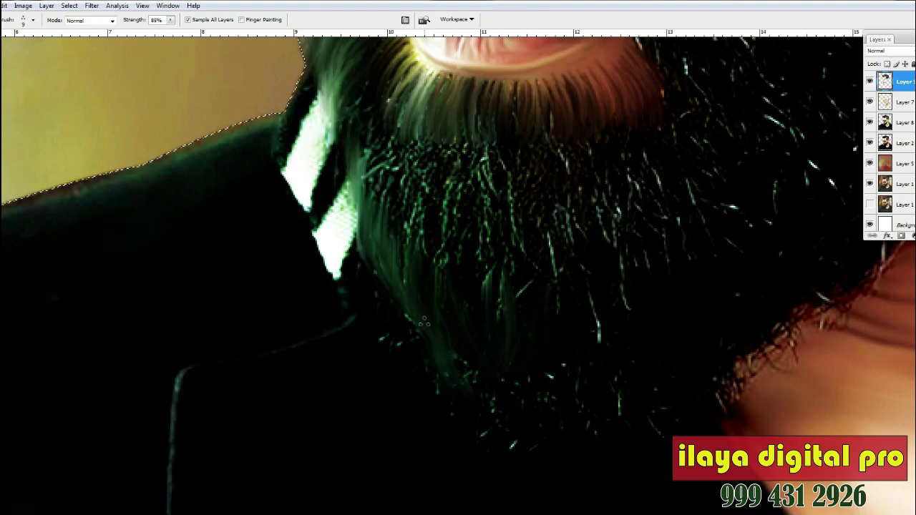
scroll(539, 420, up, 3)
scroll(539, 420, down, 2)
scroll(539, 421, up, 1)
scroll(539, 421, down, 2)
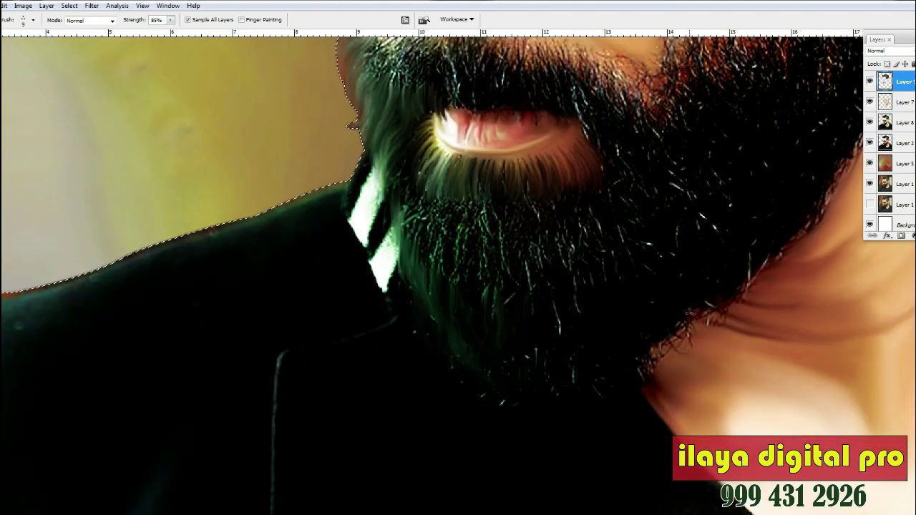
Step: With a 10 px brush, smudge the middle of the chin beard and its neck-facing side into vertical strands
key(ctrl+space)
drag(380, 110, 608, 421)
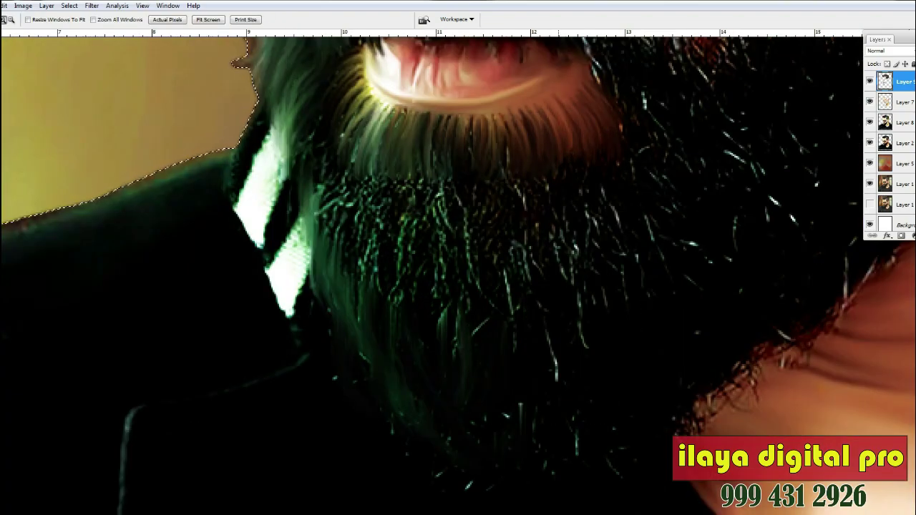
key(r)
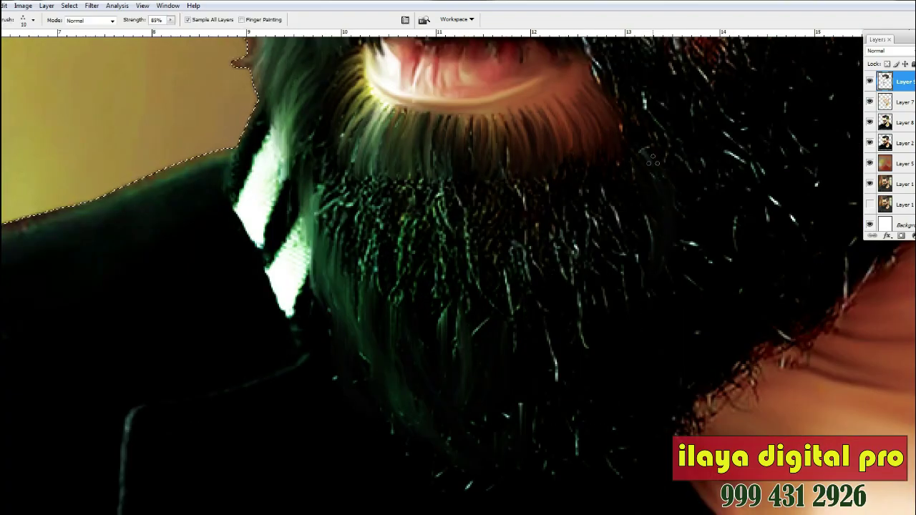
mouse_move(585, 209)
mouse_down()
mouse_move(570, 290)
mouse_move(583, 265)
mouse_up()
mouse_move(545, 216)
mouse_down()
mouse_move(557, 284)
mouse_move(493, 218)
mouse_up()
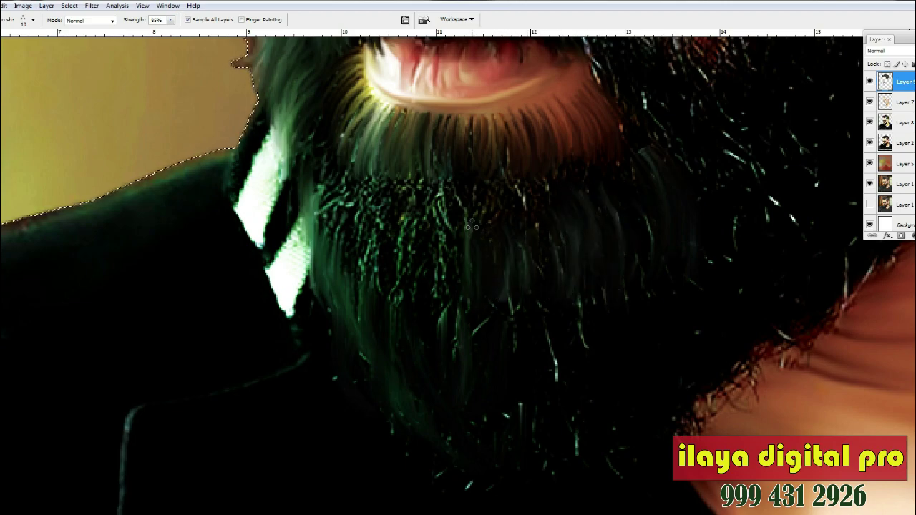
Step: Smudge the green speckled chin beard on the collar side and the stray hairs beneath it into long downward strands
scroll(416, 312, up, 3)
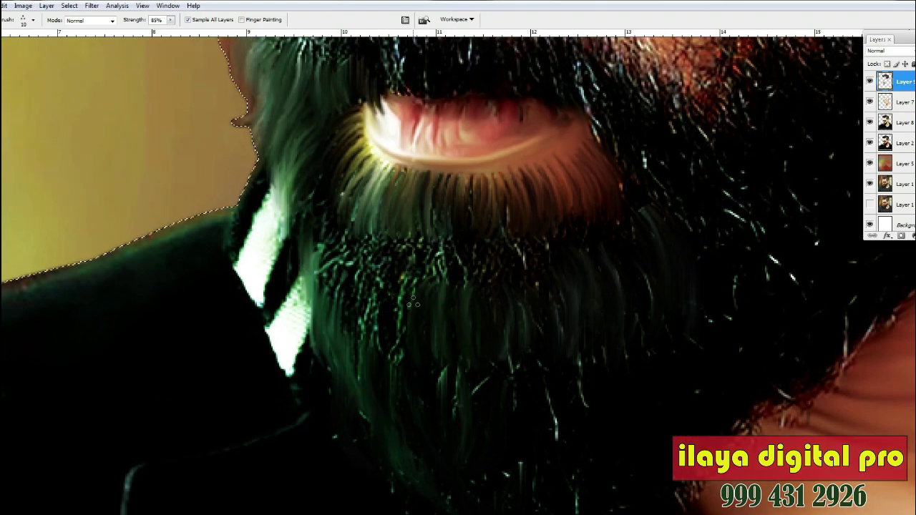
mouse_move(410, 351)
mouse_down()
mouse_move(398, 283)
mouse_move(367, 287)
mouse_up()
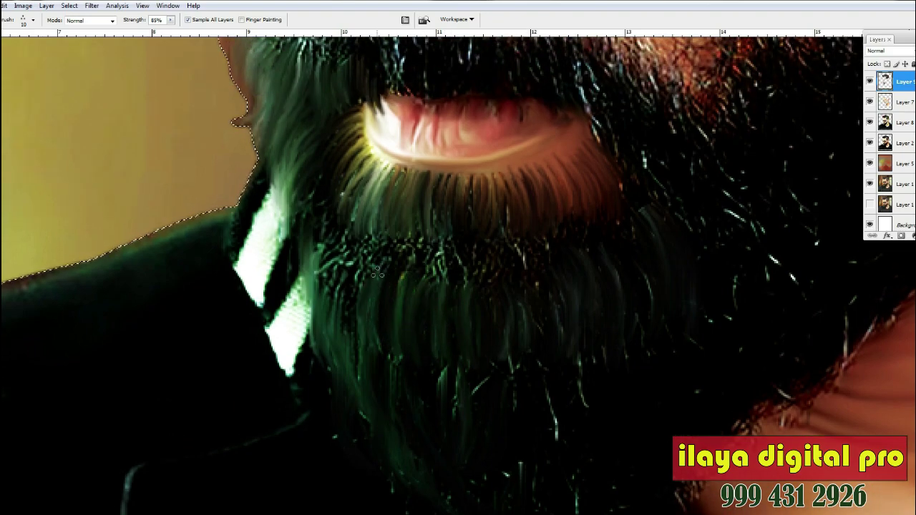
drag(327, 228, 312, 276)
drag(307, 209, 288, 272)
scroll(555, 415, down, 2)
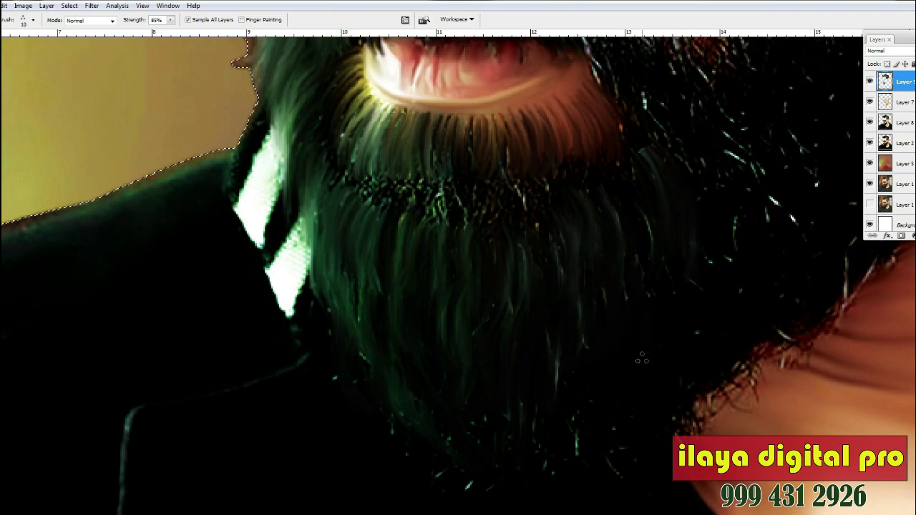
Step: With a 9 px brush, smudge the stray beard hairs overlapping the neck beside the chin into short, fine strands
scroll(433, 326, down, 3)
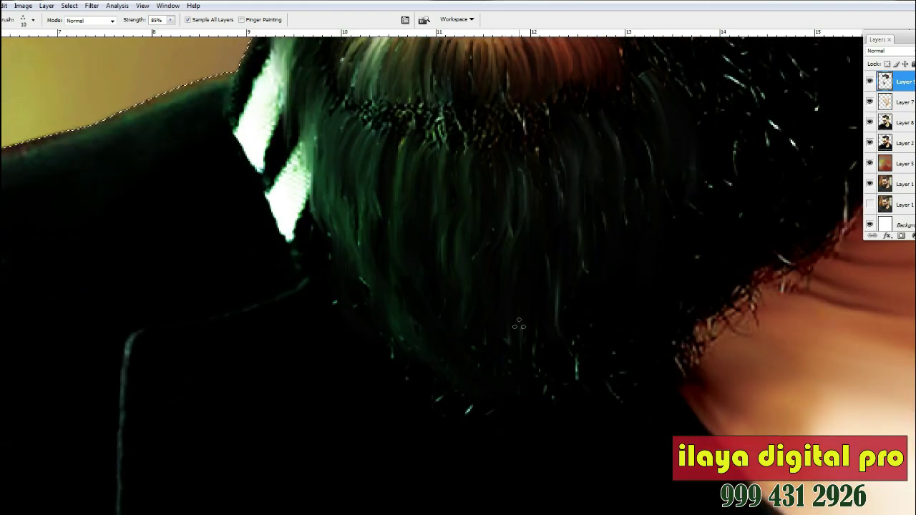
scroll(684, 336, up, 2)
key(bracketleft)
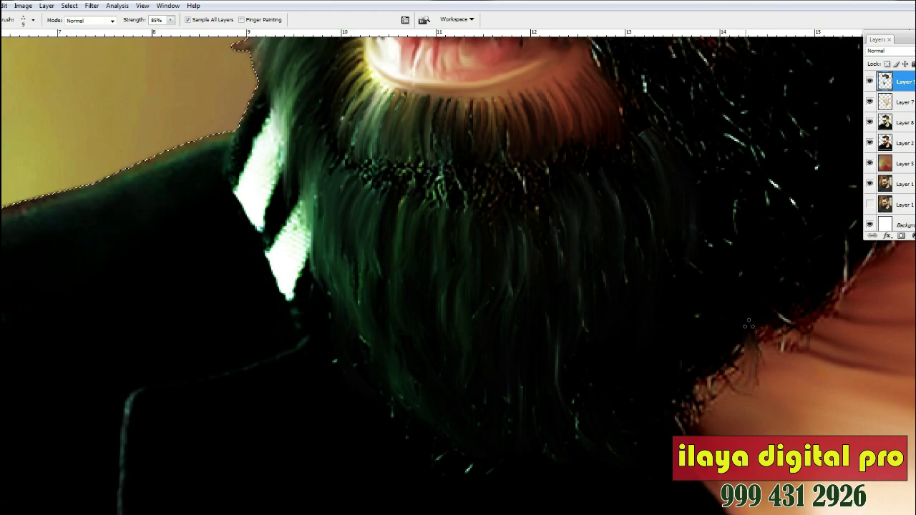
drag(719, 348, 687, 403)
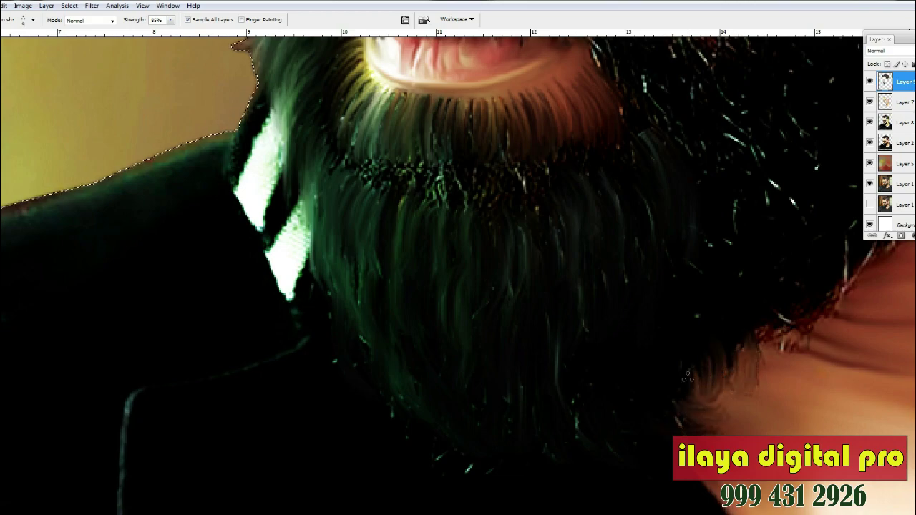
scroll(727, 423, up, 2)
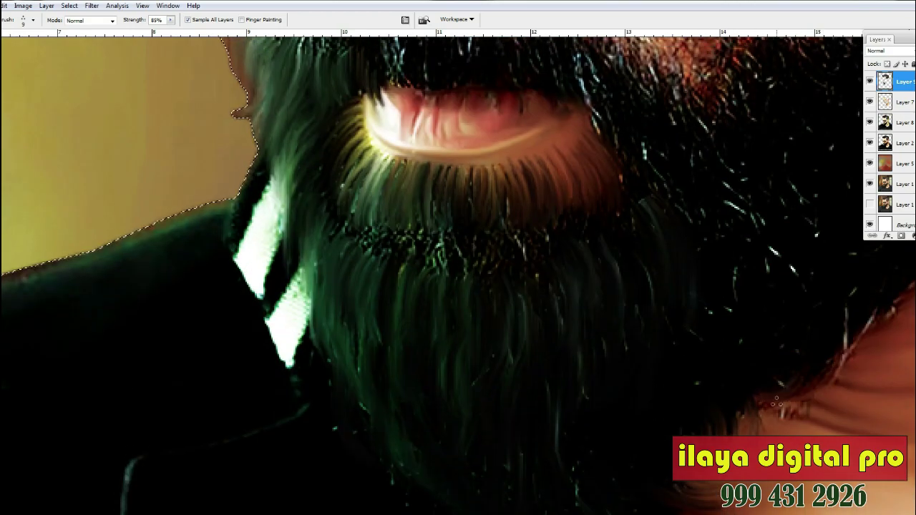
Step: With a 15 px brush, smudge the speckled dark beard between the chin and the jaw into soft downward strands
scroll(680, 343, up, 2)
key(bracketright)
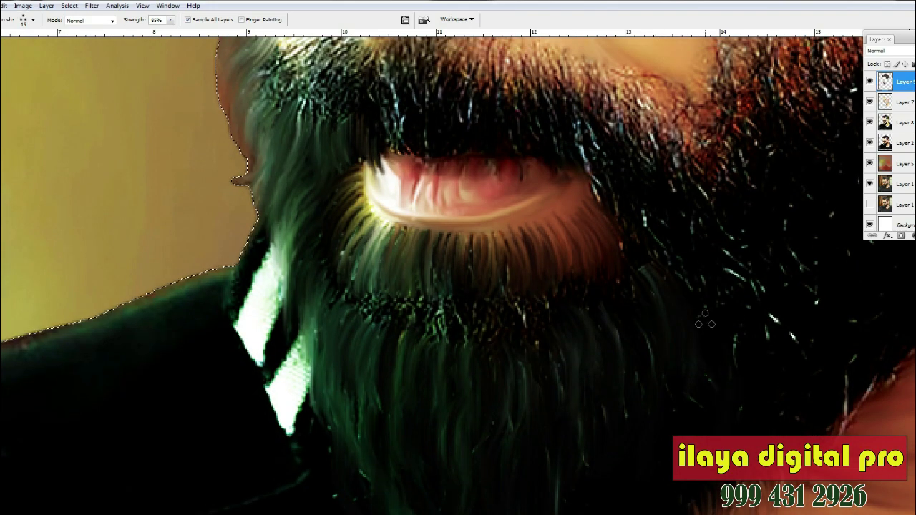
scroll(501, 281, down, 2)
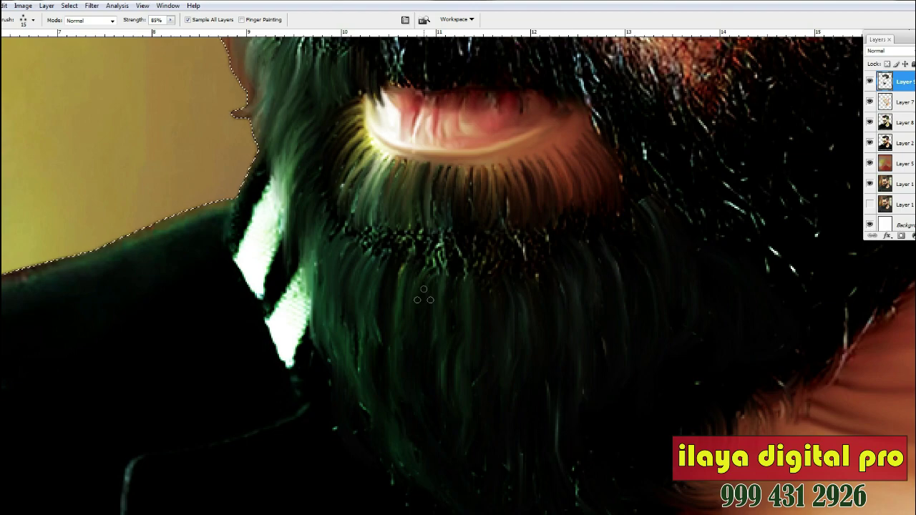
Step: With a 10 px brush, smudge the collar-side part of the speckled band below the lip into strands joining the chin beard
scroll(425, 298, up, 1)
key(bracketleft)
scroll(423, 295, up, 2)
scroll(424, 295, up, 2)
drag(261, 200, 229, 275)
drag(248, 220, 215, 294)
drag(273, 164, 241, 295)
mouse_move(291, 214)
mouse_down()
mouse_move(245, 285)
mouse_move(276, 293)
mouse_up()
mouse_move(298, 241)
mouse_down()
mouse_move(272, 303)
mouse_move(276, 344)
mouse_move(320, 237)
mouse_move(282, 381)
mouse_move(343, 244)
mouse_move(301, 375)
mouse_move(360, 247)
mouse_move(327, 384)
mouse_move(377, 239)
mouse_move(348, 369)
mouse_up()
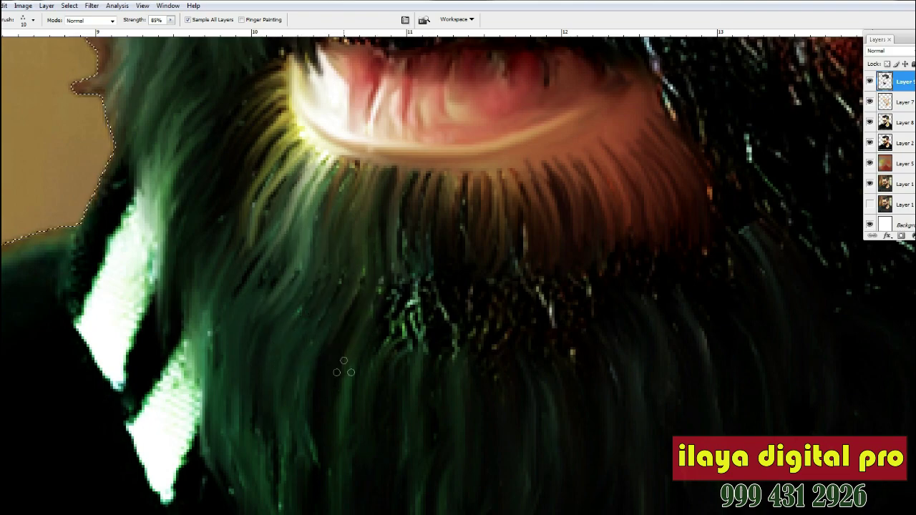
Step: Smudge the middle and far side of the speckled band below the lip into strands blending into the chin beard
scroll(297, 397, down, 2)
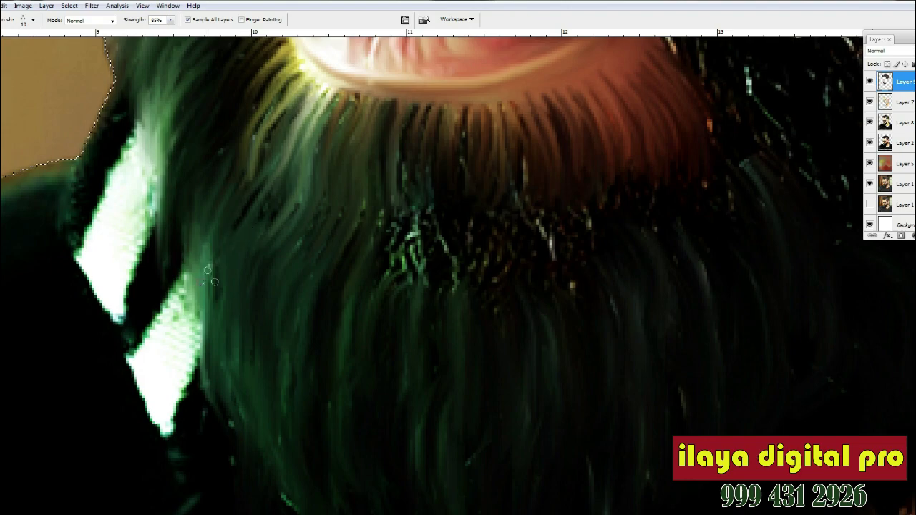
drag(213, 280, 228, 193)
mouse_move(405, 179)
mouse_down()
mouse_move(417, 285)
mouse_move(390, 287)
mouse_up()
drag(451, 290, 422, 168)
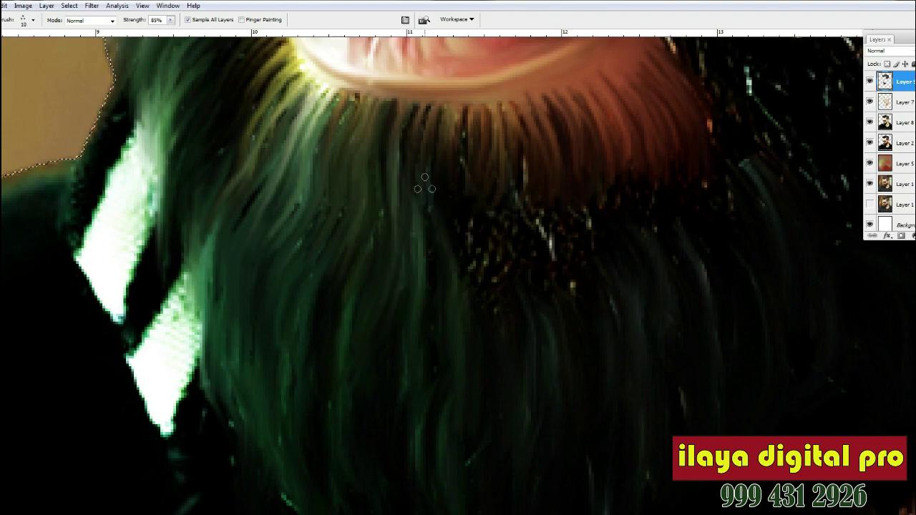
drag(459, 125, 501, 282)
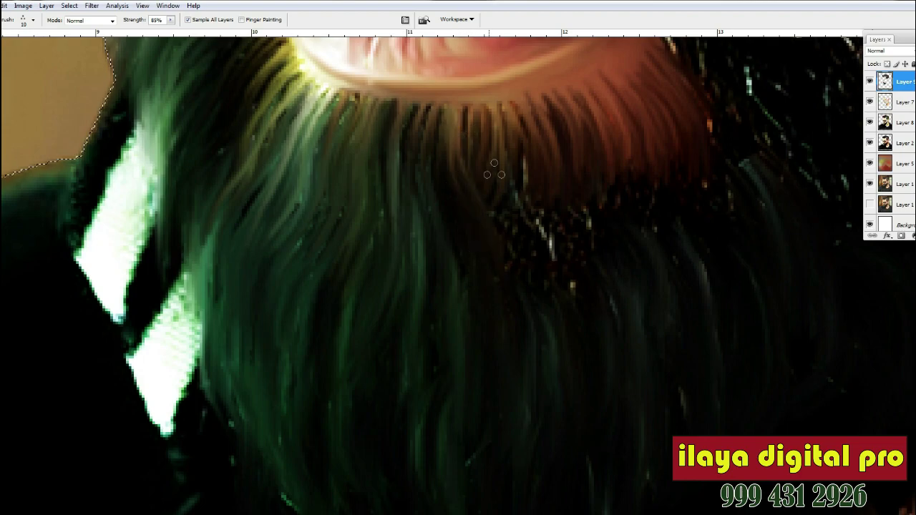
scroll(605, 279, up, 2)
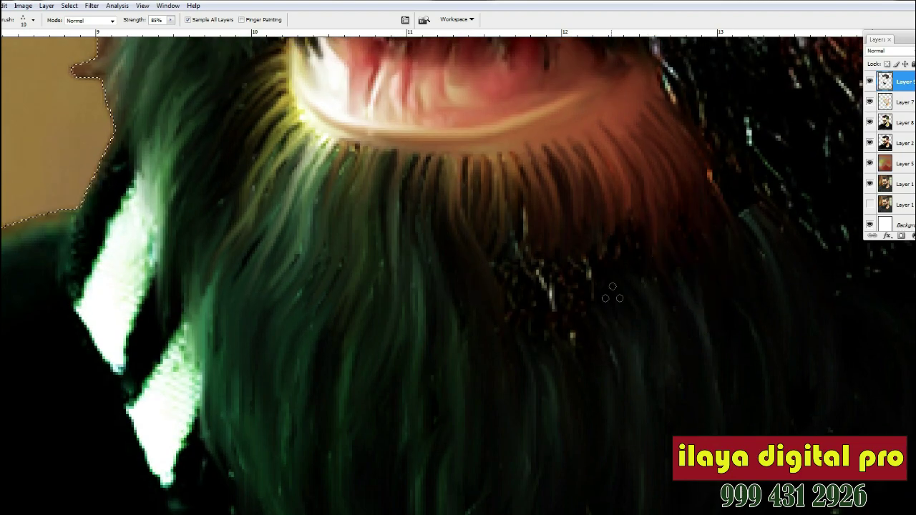
drag(520, 217, 553, 252)
drag(521, 179, 532, 338)
mouse_move(349, 169)
mouse_down()
mouse_move(338, 218)
mouse_move(310, 257)
mouse_up()
drag(312, 181, 276, 282)
Step: Examine the painted strokes on the whole portrait with Layer 8 and Layer 2 hidden, and show both layers again
drag(665, 343, 292, 315)
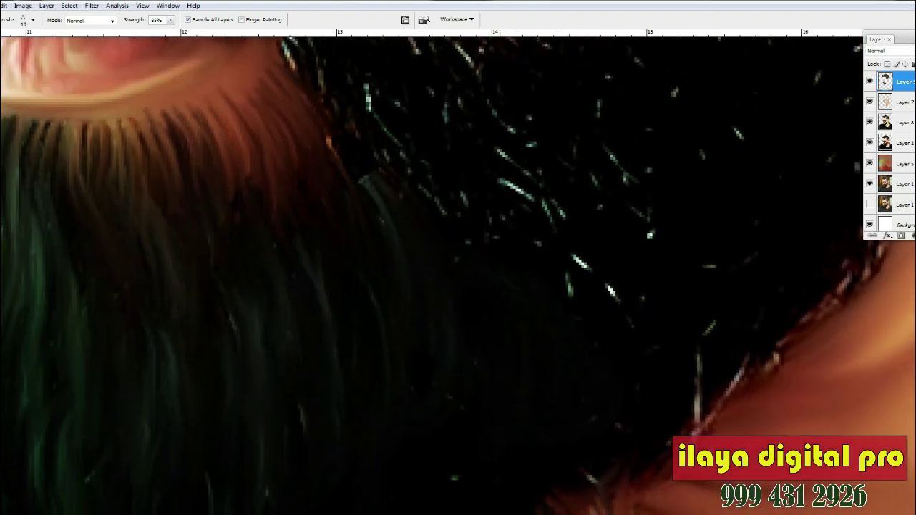
key(ctrl+0)
click(869, 122)
click(870, 143)
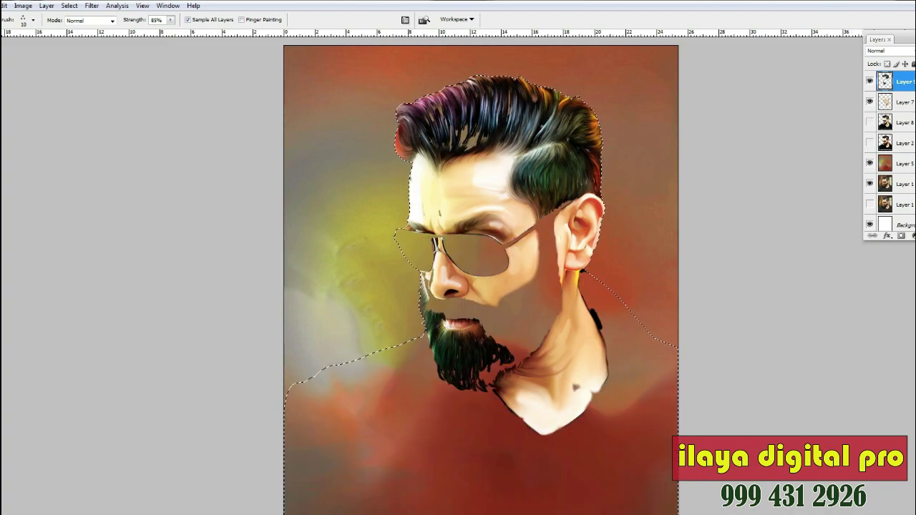
click(869, 122)
click(869, 143)
click(869, 143)
click(870, 143)
Step: Smudge the speckled sideburn below the sunglasses' arm into long, wavy downward strands with a 10 px brush
key(ctrl+space)
drag(401, 255, 666, 390)
drag(2, 40, 835, 494)
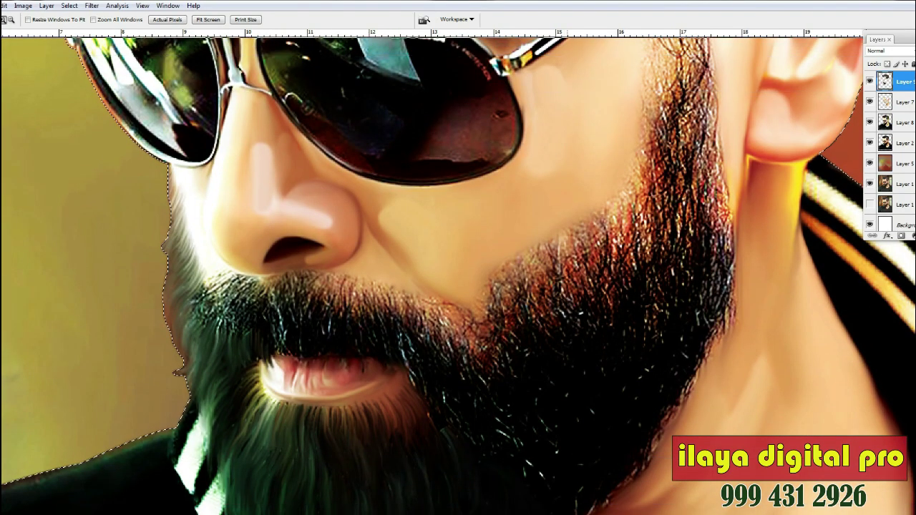
click(558, 208)
scroll(565, 236, up, 5)
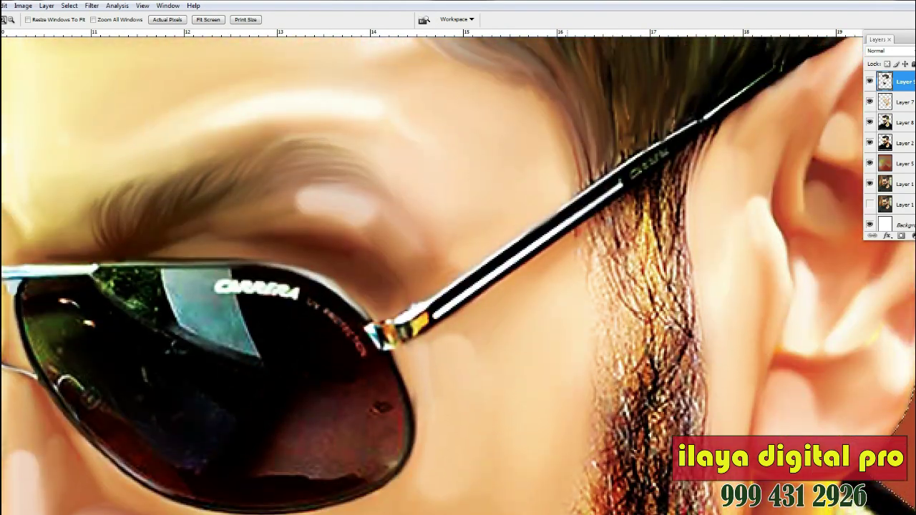
drag(670, 174, 669, 234)
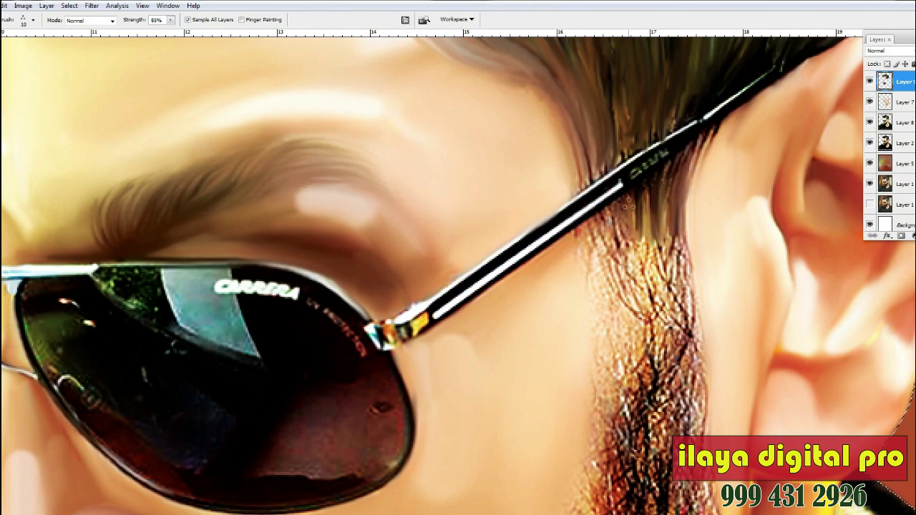
scroll(585, 272, down, 3)
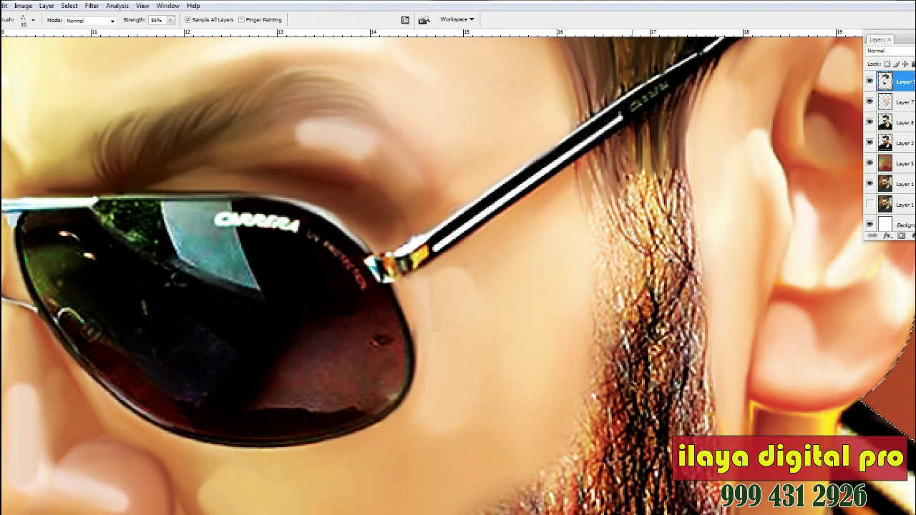
mouse_move(661, 167)
mouse_down()
mouse_move(677, 236)
mouse_move(681, 203)
mouse_up()
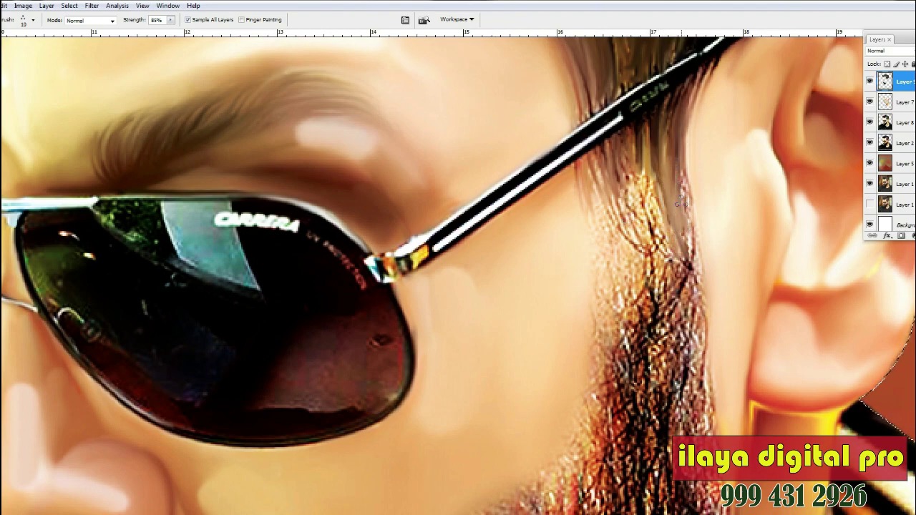
mouse_move(610, 257)
mouse_down()
mouse_move(629, 353)
mouse_move(651, 365)
mouse_up()
mouse_move(616, 240)
mouse_down()
mouse_move(662, 345)
mouse_move(673, 343)
mouse_move(687, 222)
mouse_up()
Step: Refine the smudged upper sideburn with more fine strands along its front edge and center
scroll(687, 221, up, 3)
drag(623, 236, 640, 293)
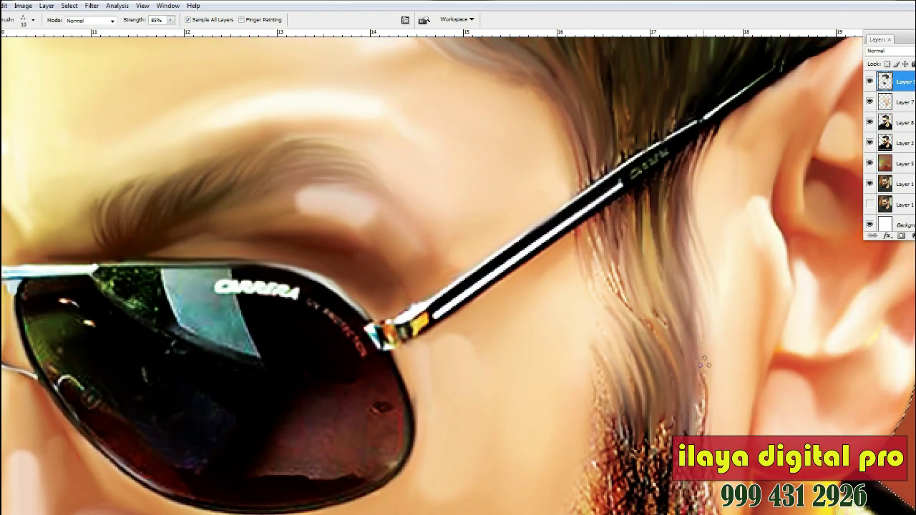
scroll(711, 367, down, 3)
mouse_move(613, 172)
mouse_down()
mouse_move(617, 209)
mouse_move(673, 330)
mouse_up()
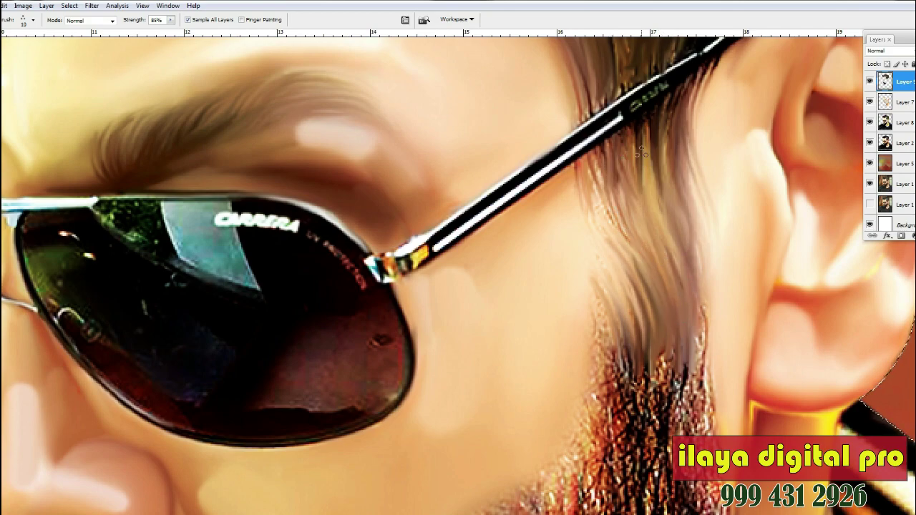
drag(614, 166, 638, 288)
drag(657, 186, 664, 238)
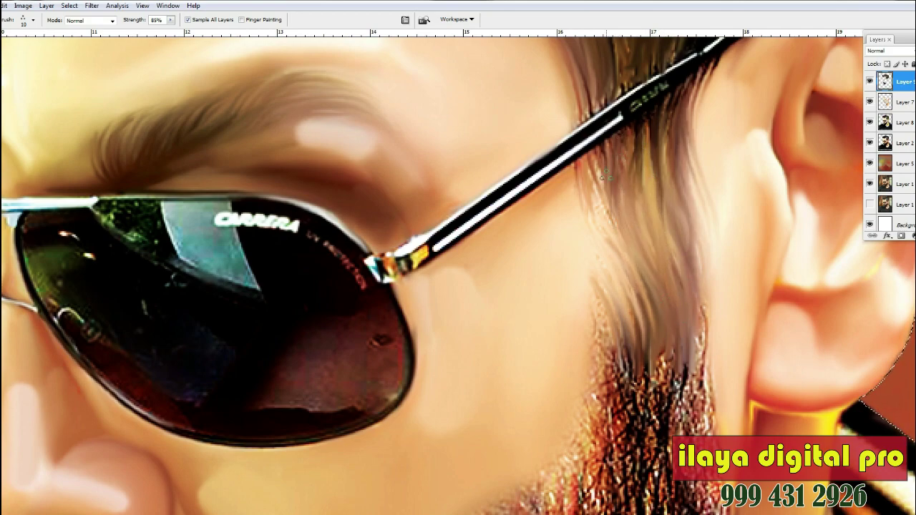
Step: Try smudging the speckled upper edge of the cheek beard into wide strands with a 15 px brush
scroll(580, 192, down, 8)
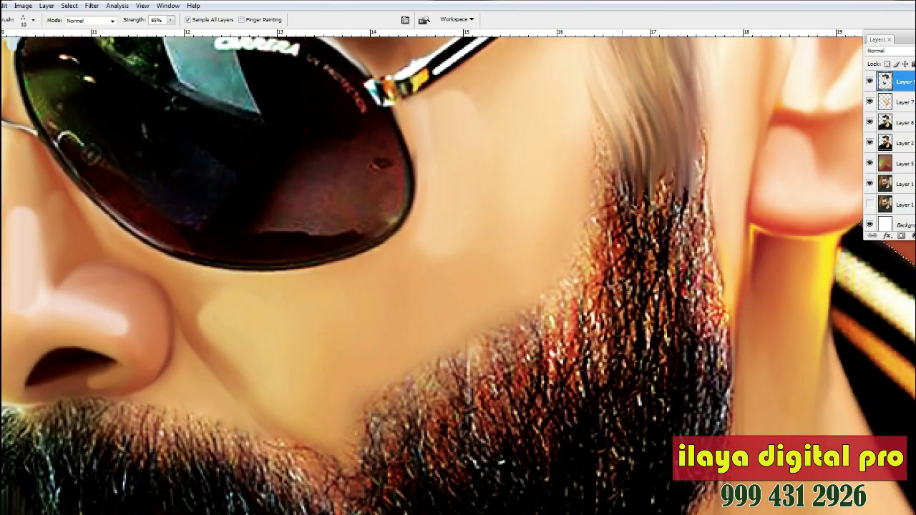
mouse_move(581, 329)
mouse_down()
mouse_move(598, 240)
mouse_move(607, 315)
mouse_move(579, 123)
mouse_move(598, 261)
mouse_up()
scroll(597, 262, down, 3)
mouse_move(597, 201)
mouse_down()
mouse_move(578, 248)
mouse_move(566, 176)
mouse_move(595, 301)
mouse_move(562, 193)
mouse_up()
scroll(401, 259, down, 3)
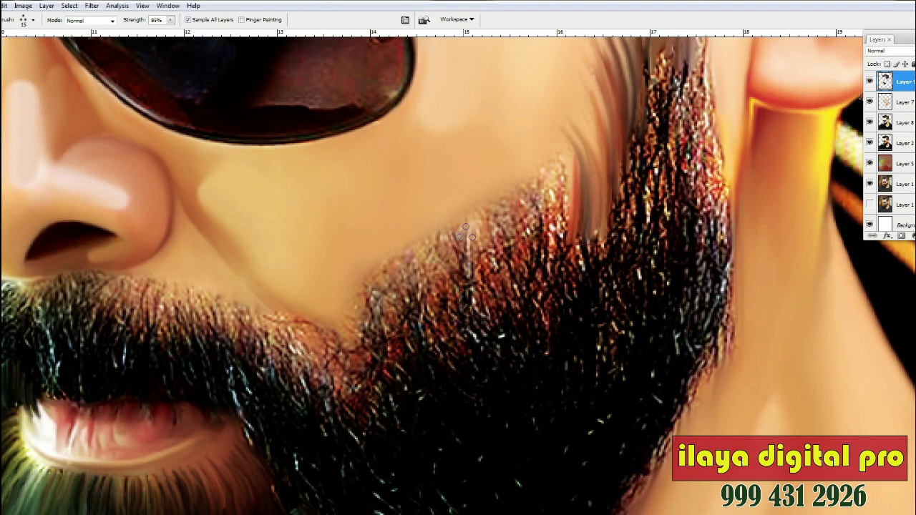
mouse_move(371, 330)
mouse_down()
mouse_move(388, 354)
mouse_move(414, 242)
mouse_move(431, 220)
mouse_move(427, 360)
mouse_move(467, 198)
mouse_move(461, 294)
mouse_move(486, 307)
mouse_move(478, 209)
mouse_up()
drag(467, 309, 484, 174)
drag(487, 323, 501, 188)
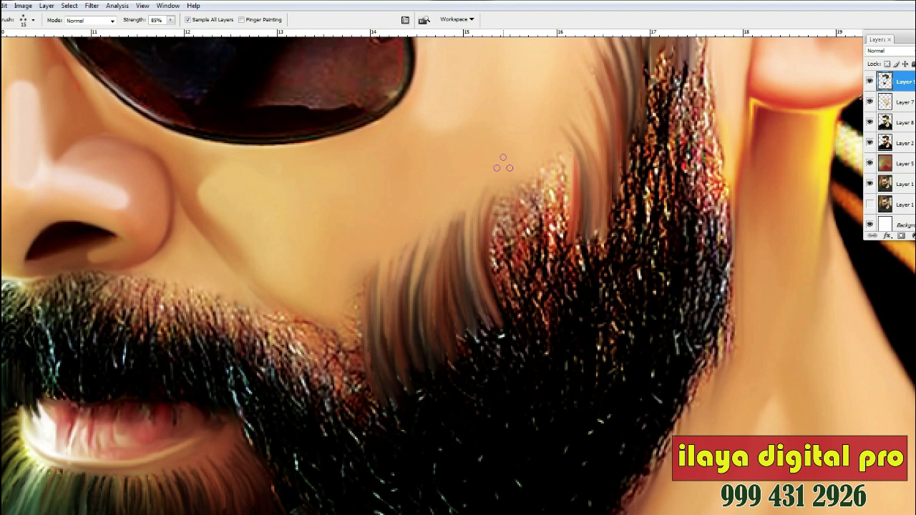
mouse_move(515, 306)
mouse_down()
mouse_move(507, 194)
mouse_move(517, 197)
mouse_move(537, 172)
mouse_up()
drag(554, 259, 553, 171)
key(y)
mouse_move(555, 243)
mouse_down()
mouse_move(388, 299)
mouse_move(528, 279)
mouse_move(393, 338)
mouse_up()
Step: Try a different brush tip at 75% strength to smudge the cheek beard's upper edge into upward strands
key(r)
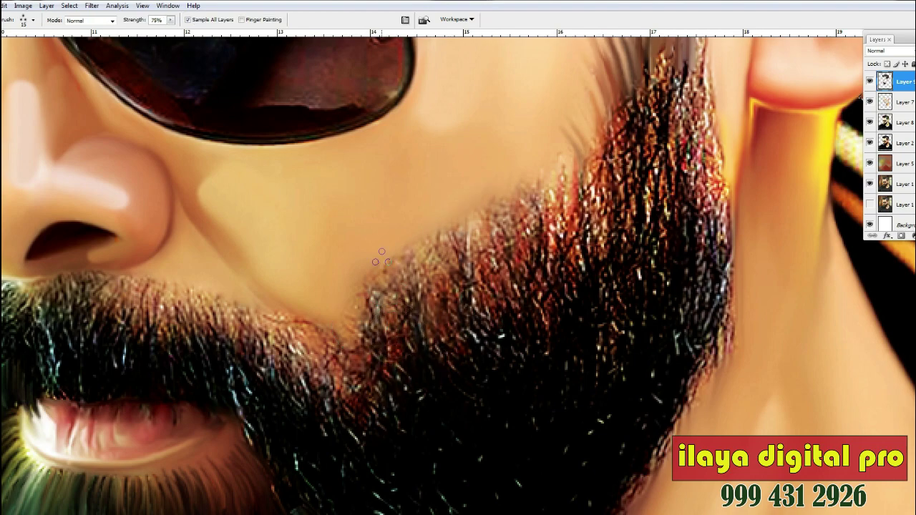
right_click(373, 253)
double_click(511, 343)
mouse_move(372, 365)
mouse_down()
mouse_move(385, 331)
mouse_move(400, 246)
mouse_up()
drag(408, 343, 423, 237)
drag(426, 322, 447, 222)
drag(423, 342, 418, 239)
drag(449, 351, 463, 223)
mouse_move(461, 315)
mouse_down()
mouse_move(476, 210)
mouse_move(488, 223)
mouse_move(500, 198)
mouse_up()
drag(501, 299, 517, 183)
mouse_move(513, 271)
mouse_down()
mouse_move(525, 178)
mouse_move(548, 162)
mouse_up()
drag(552, 258, 565, 158)
Step: Try extending the wide smudged strands up the front of the sideburn and around the inner corner of the cheek beard
scroll(557, 240, up, 2)
mouse_move(546, 339)
mouse_down()
mouse_move(550, 244)
mouse_move(561, 238)
mouse_up()
drag(579, 306, 580, 192)
drag(591, 289, 581, 172)
drag(603, 259, 584, 159)
drag(608, 228, 590, 141)
drag(546, 311, 557, 219)
drag(567, 295, 578, 207)
drag(548, 298, 562, 207)
scroll(370, 289, down, 2)
drag(359, 287, 382, 393)
drag(351, 300, 376, 403)
drag(616, 102, 615, 200)
drag(625, 118, 607, 228)
drag(629, 96, 635, 206)
Step: Erase the wide smudged strands along the lower sideburn and the cheek beard's upper edge
key(ctrl+0)
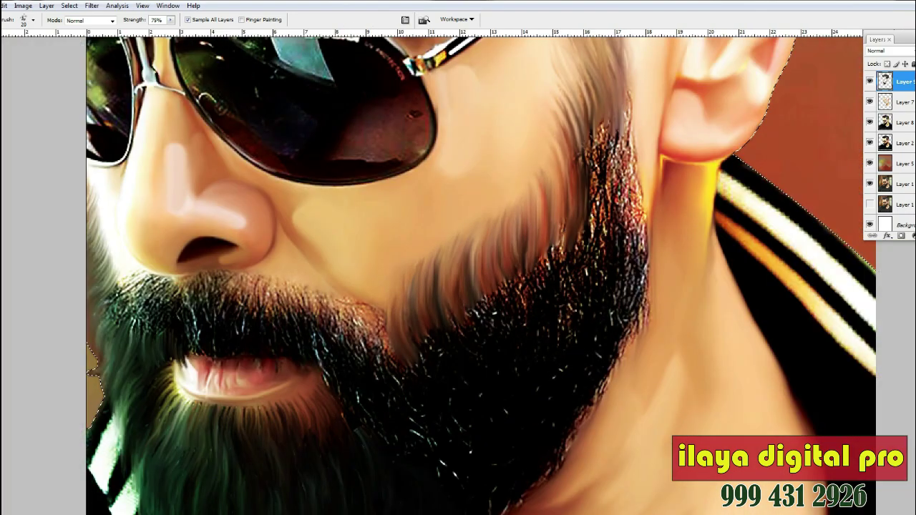
key(z)
click(527, 286)
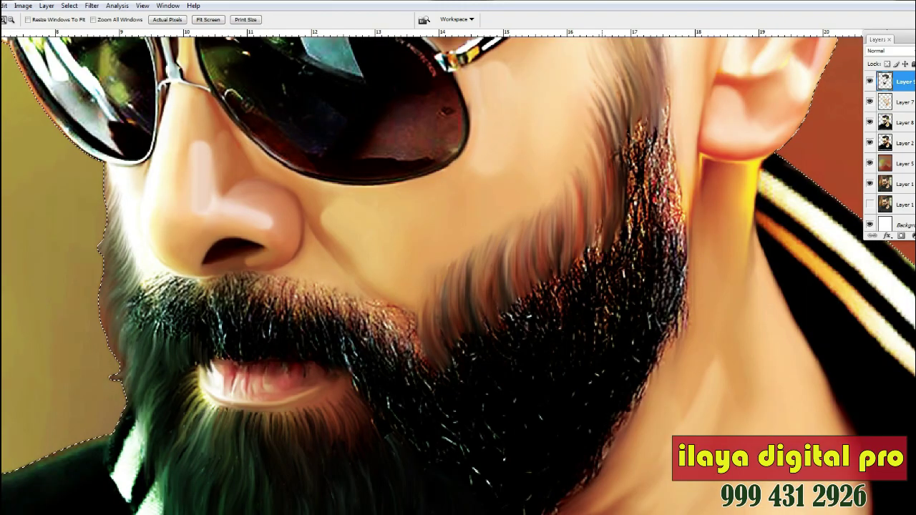
click(572, 339)
scroll(501, 272, up, 5)
key(e)
mouse_move(466, 142)
mouse_down()
mouse_move(565, 136)
mouse_move(401, 301)
mouse_move(236, 400)
mouse_move(267, 431)
mouse_up()
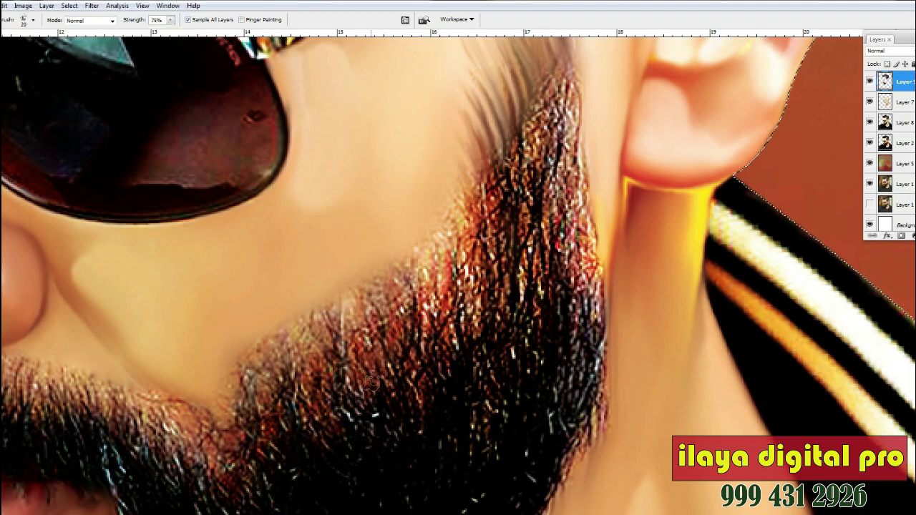
Step: Choose an 11 px three-dot brush, set the strength to 80%, and smudge the front of the lower sideburn into fine strands
key(r)
right_click(366, 437)
double_click(469, 360)
scroll(430, 272, up, 2)
key(8)
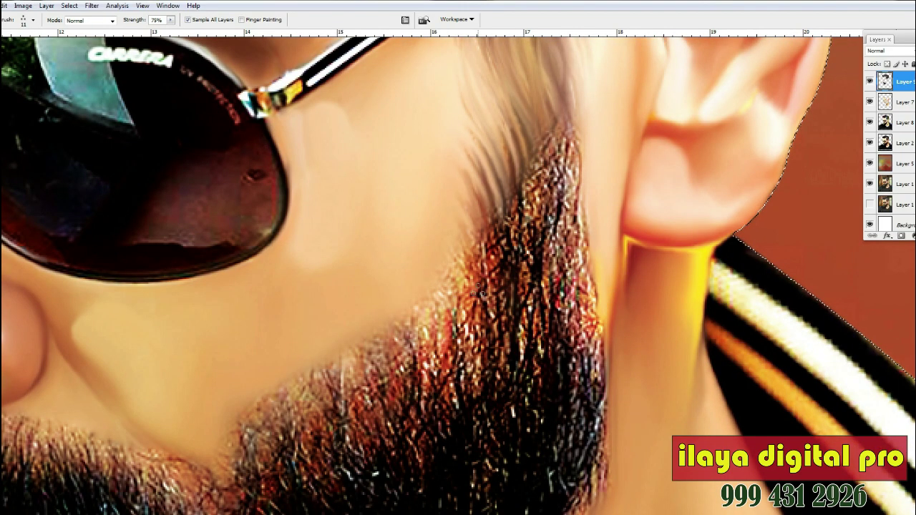
drag(493, 189, 500, 350)
drag(504, 207, 521, 325)
mouse_move(515, 184)
mouse_down()
mouse_move(558, 339)
mouse_move(576, 175)
mouse_up()
Step: Smudge the middle of the sideburn beside the earlobe into overlapping strands running down into the dark beard
scroll(533, 265, up, 3)
drag(552, 204, 537, 265)
drag(535, 231, 541, 304)
drag(489, 150, 512, 235)
drag(555, 196, 558, 260)
drag(523, 165, 540, 216)
drag(533, 268, 552, 371)
Step: Smudge the ear-side edge of the beard below the sideburn into long strands following the jaw
drag(568, 323, 581, 402)
drag(569, 353, 576, 397)
mouse_move(578, 259)
mouse_down()
mouse_move(590, 397)
mouse_move(578, 309)
mouse_move(581, 192)
mouse_up()
scroll(582, 325, down, 4)
scroll(586, 147, up, 2)
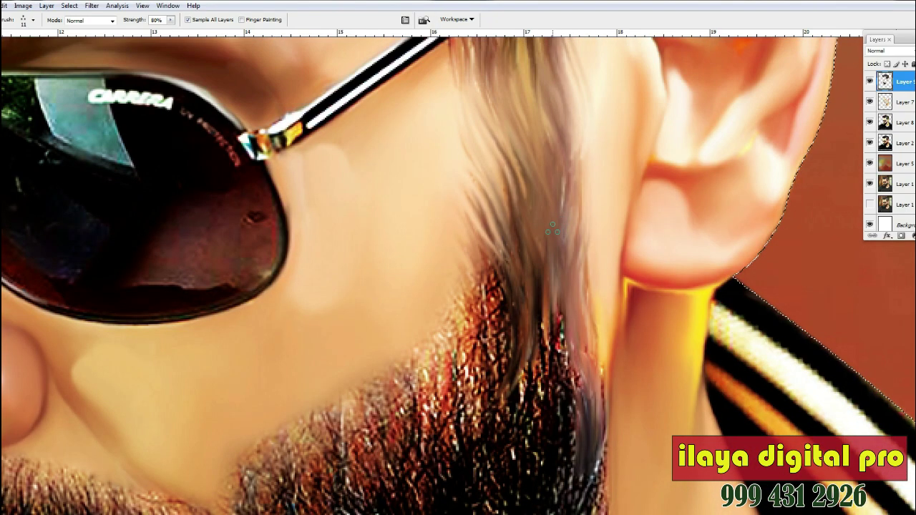
scroll(528, 271, down, 9)
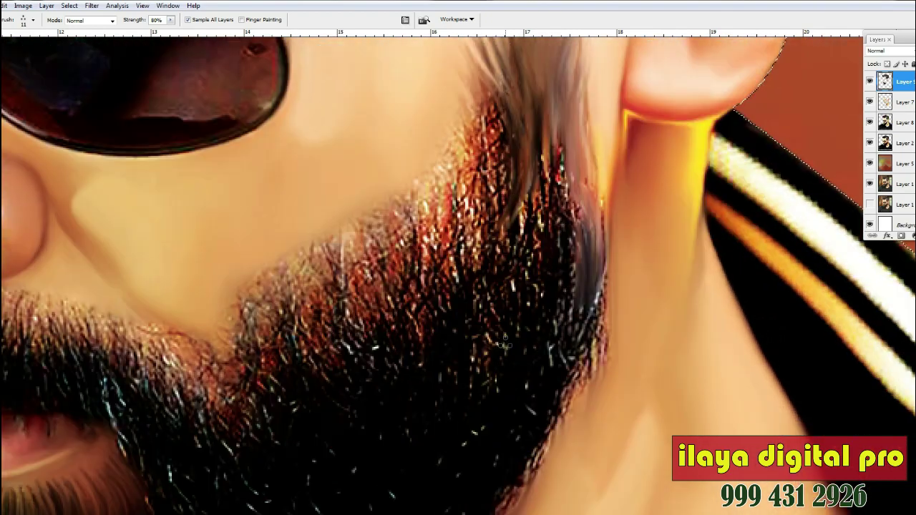
drag(563, 246, 596, 134)
Step: Smudge the beard's neck-side edge from below the ear down to the chin into short hairs over the skin
scroll(555, 237, down, 2)
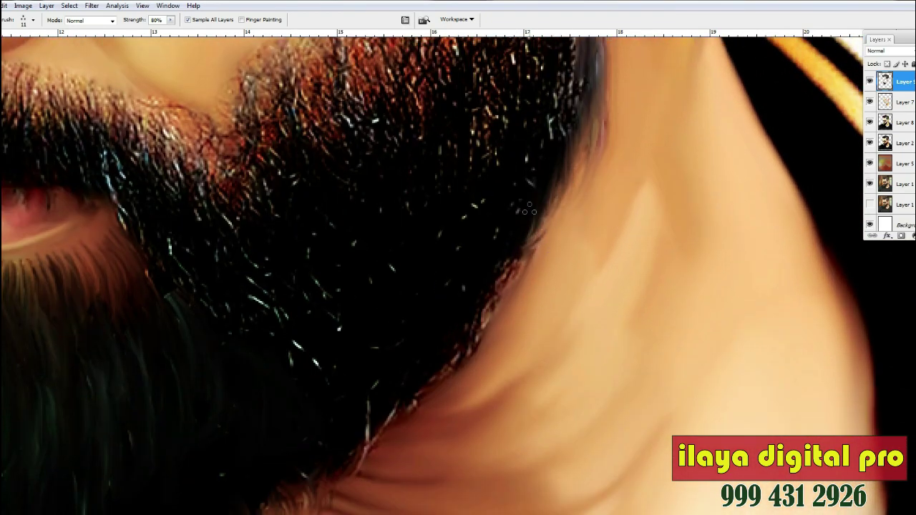
scroll(530, 215, down, 2)
scroll(448, 247, down, 2)
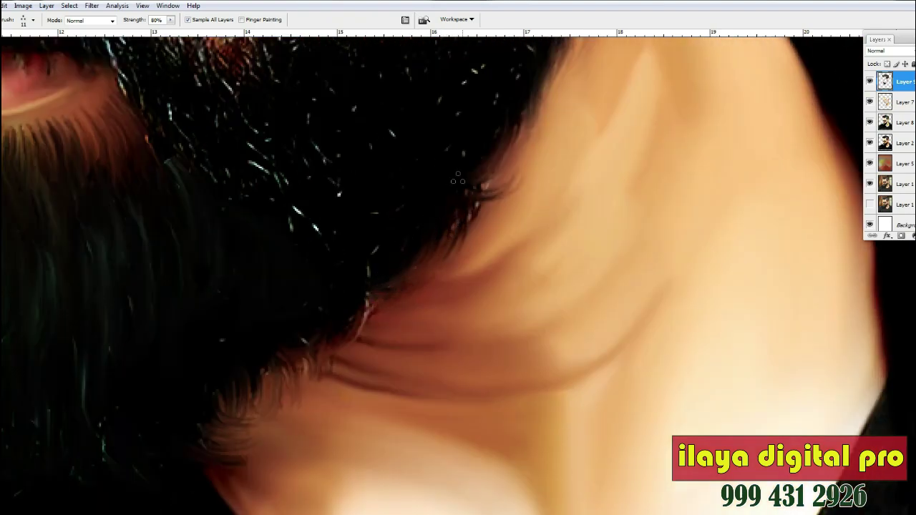
scroll(461, 217, down, 3)
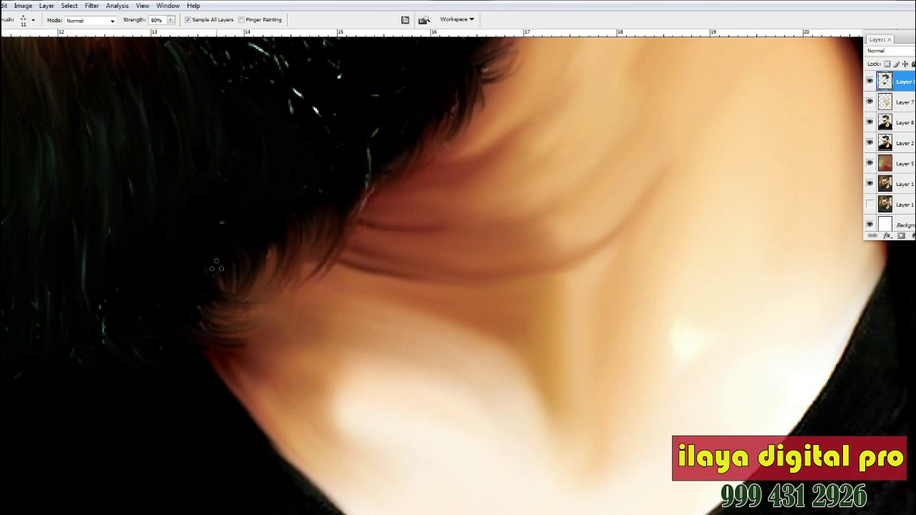
scroll(256, 267, up, 6)
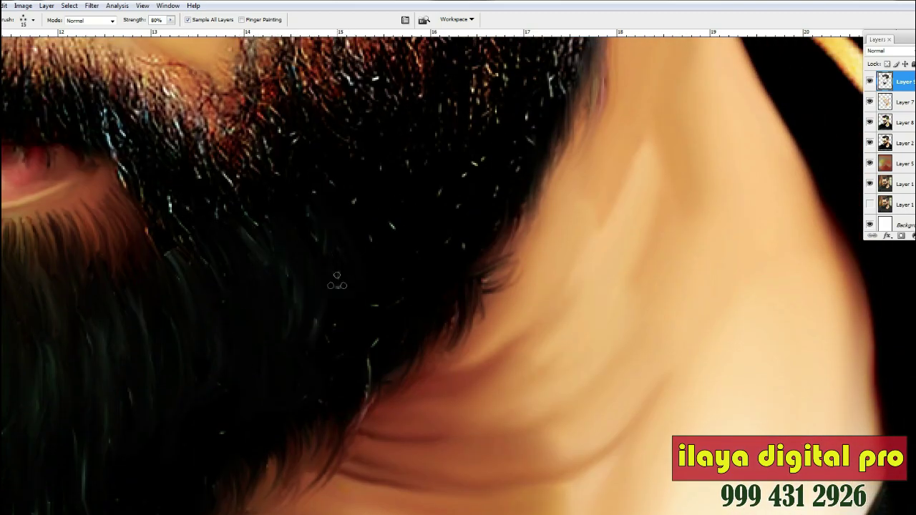
Step: Smudge the light flecks in the dark lower beard into soft strands, enlarging the brush to 15 px
scroll(337, 291, up, 3)
key(bracketright)
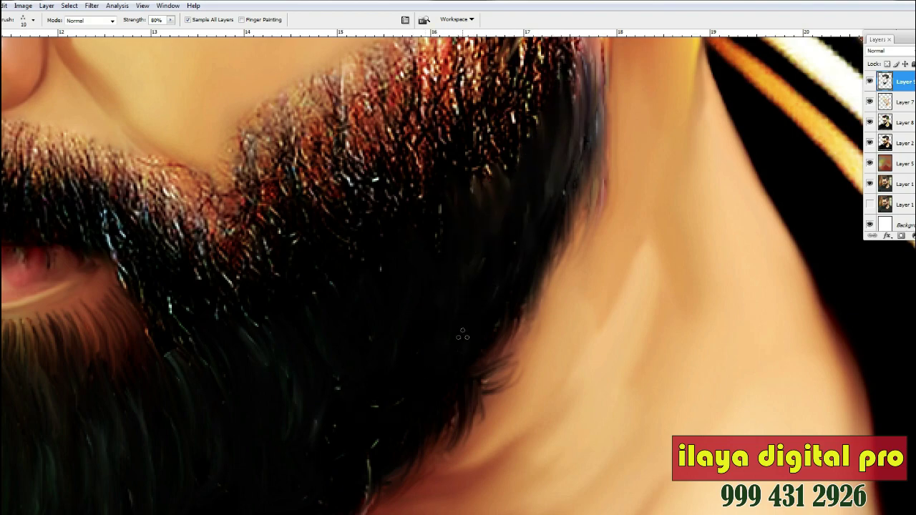
scroll(464, 349, down, 2)
key(bracketright)
Step: Smudge the lower sideburn beside the earlobe into long strands running down into the dark beard
scroll(369, 289, up, 10)
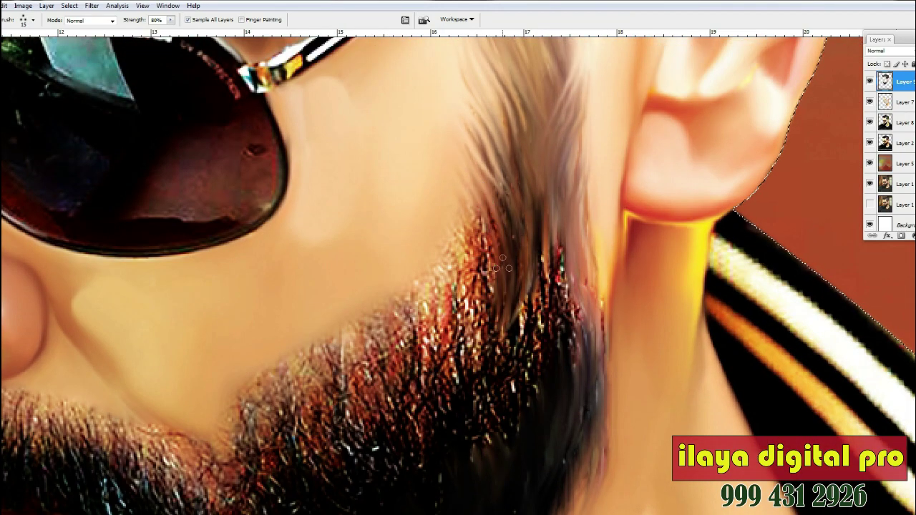
mouse_move(514, 214)
mouse_down()
mouse_move(530, 313)
mouse_move(545, 325)
mouse_up()
drag(556, 227, 578, 336)
scroll(550, 267, down, 2)
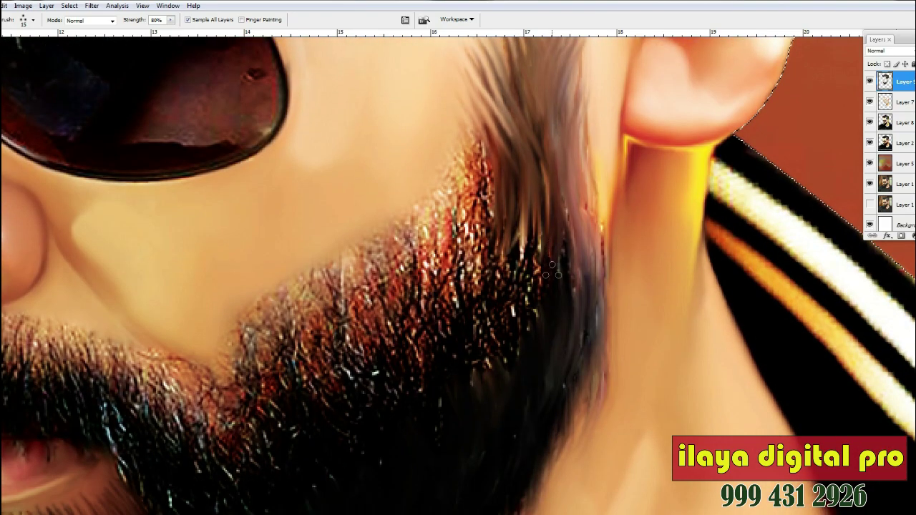
scroll(550, 266, up, 2)
scroll(596, 149, up, 2)
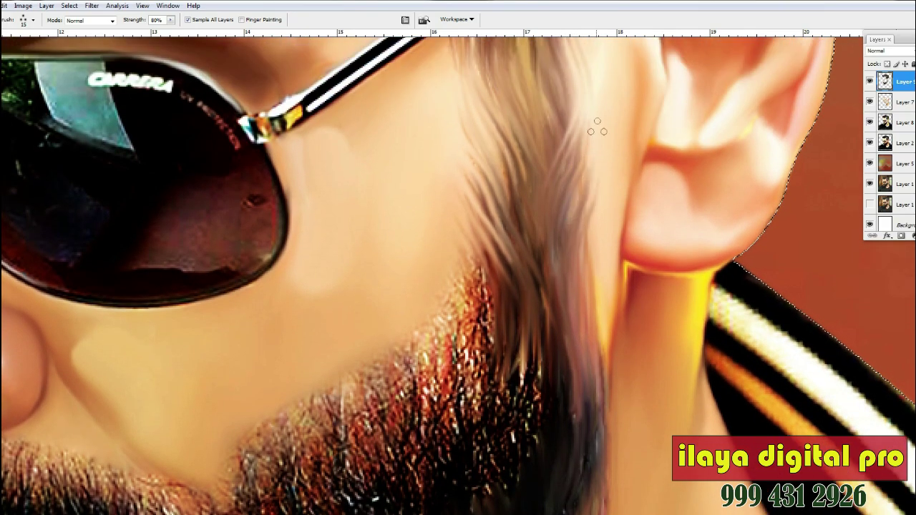
scroll(597, 149, up, 1)
scroll(576, 186, down, 4)
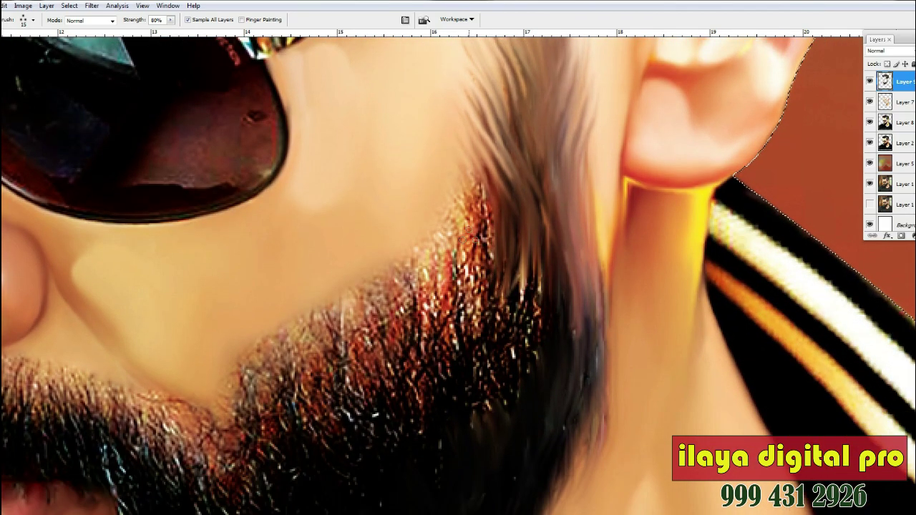
Step: Try to smudge the upper edge of the cheek beard into long vertical strands from the sideburn towards the mouth
scroll(436, 172, down, 4)
scroll(458, 215, down, 2)
drag(438, 106, 456, 242)
scroll(451, 233, down, 3)
scroll(430, 143, up, 2)
mouse_move(414, 90)
mouse_down()
mouse_move(433, 147)
mouse_move(438, 223)
mouse_up()
mouse_move(406, 104)
mouse_down()
mouse_move(416, 231)
mouse_move(398, 115)
mouse_up()
mouse_move(401, 240)
mouse_down()
mouse_move(380, 121)
mouse_move(363, 136)
mouse_up()
mouse_move(367, 242)
mouse_down()
mouse_move(337, 184)
mouse_move(312, 270)
mouse_up()
drag(319, 158, 322, 250)
drag(352, 162, 362, 251)
scroll(362, 244, down, 2)
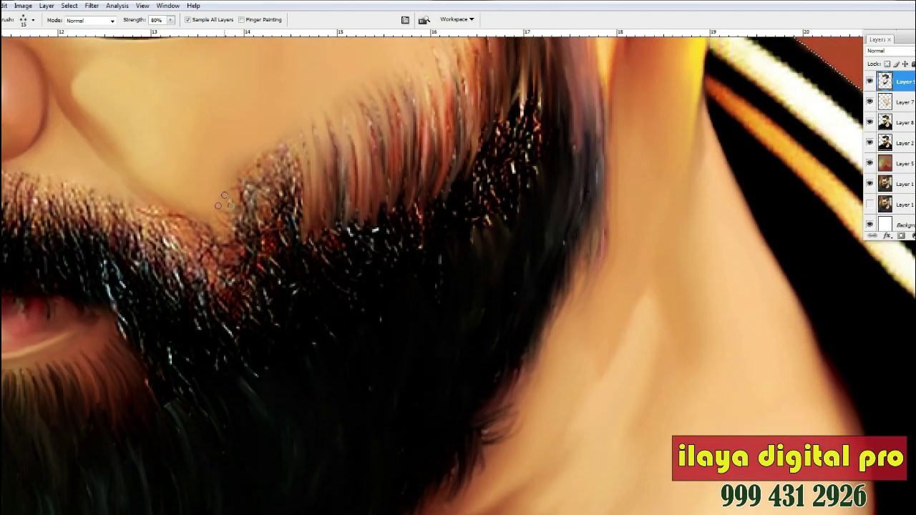
Step: Smudge the front of the cheek beard near the mouth corner upward into curved hairs
mouse_move(247, 286)
mouse_down()
mouse_move(215, 198)
mouse_move(250, 297)
mouse_up()
mouse_move(251, 298)
mouse_down()
mouse_move(225, 188)
mouse_move(259, 289)
mouse_up()
mouse_move(259, 289)
mouse_down()
mouse_move(224, 178)
mouse_move(267, 276)
mouse_up()
mouse_move(268, 276)
mouse_down()
mouse_move(235, 169)
mouse_move(243, 164)
mouse_up()
mouse_move(278, 247)
mouse_down()
mouse_move(249, 158)
mouse_move(267, 146)
mouse_up()
mouse_move(307, 251)
mouse_down()
mouse_move(282, 134)
mouse_move(304, 152)
mouse_up()
mouse_move(344, 250)
mouse_down()
mouse_move(308, 123)
mouse_move(322, 118)
mouse_up()
Step: Erase the smudged strands along the middle of the cheek beard and smudge its front part again into fine curved hairs
key(e)
mouse_move(374, 189)
mouse_down()
mouse_move(437, 115)
mouse_move(419, 78)
mouse_move(322, 208)
mouse_move(321, 141)
mouse_up()
key(r)
drag(304, 192, 269, 121)
mouse_move(309, 247)
mouse_down()
mouse_move(278, 135)
mouse_move(296, 176)
mouse_move(279, 155)
mouse_up()
drag(315, 244, 270, 146)
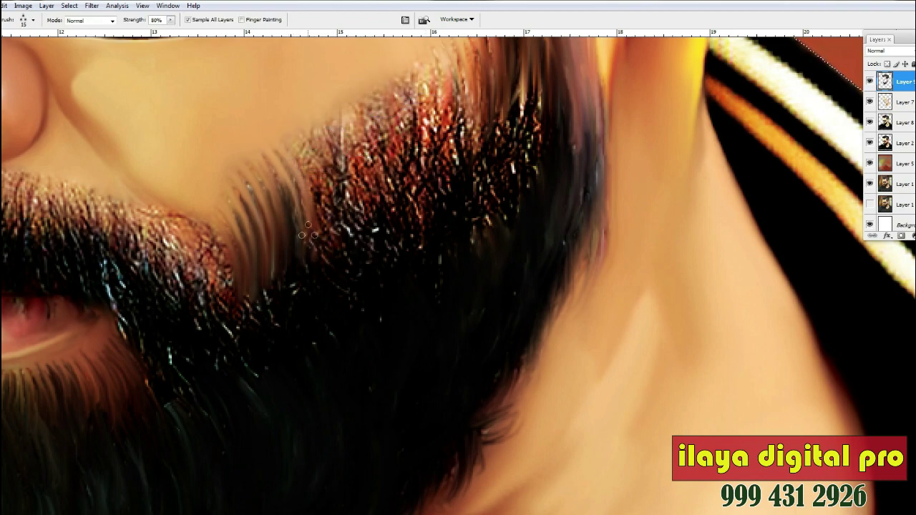
Step: Smudge the middle and rear of the cheek beard's upper edge upward into fine tapered hairs reaching the sideburn
mouse_move(325, 236)
mouse_down()
mouse_move(295, 140)
mouse_move(306, 131)
mouse_up()
mouse_move(352, 228)
mouse_down()
mouse_move(319, 123)
mouse_move(333, 109)
mouse_up()
drag(379, 208, 362, 94)
mouse_move(394, 182)
mouse_down()
mouse_move(371, 87)
mouse_move(390, 85)
mouse_up()
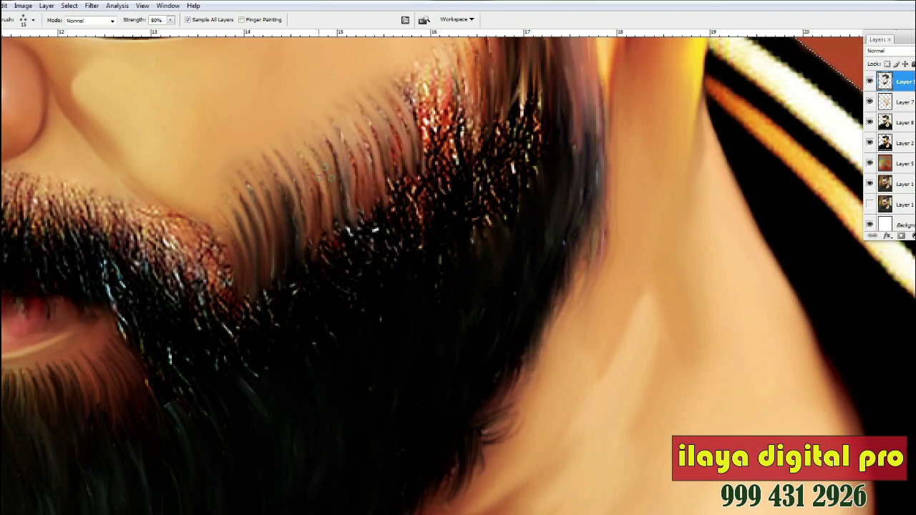
scroll(347, 209, up, 2)
drag(424, 172, 406, 137)
drag(447, 242, 411, 157)
mouse_move(452, 221)
mouse_down()
mouse_move(421, 148)
mouse_move(429, 132)
mouse_up()
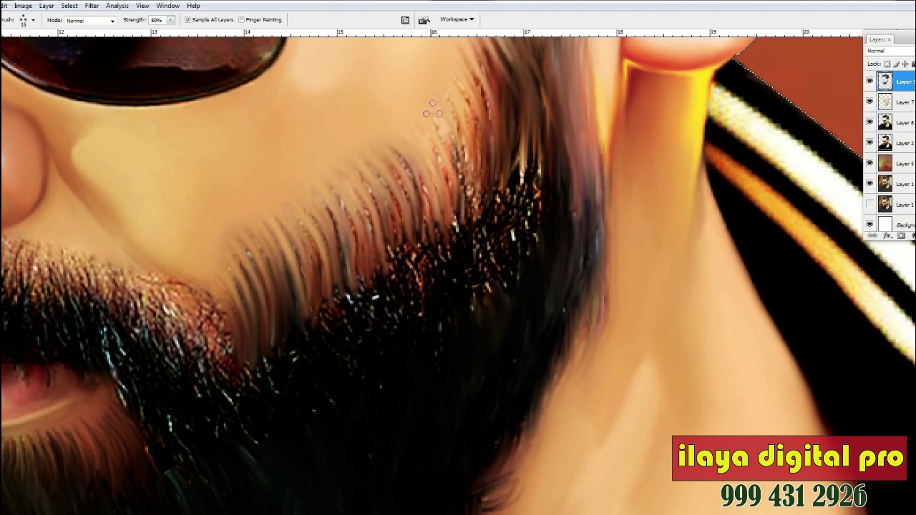
drag(477, 212, 444, 114)
drag(495, 190, 475, 95)
Step: Smudge the speckled band beneath the cheek hairs into curved strands that merge with the dark beard
scroll(243, 204, down, 4)
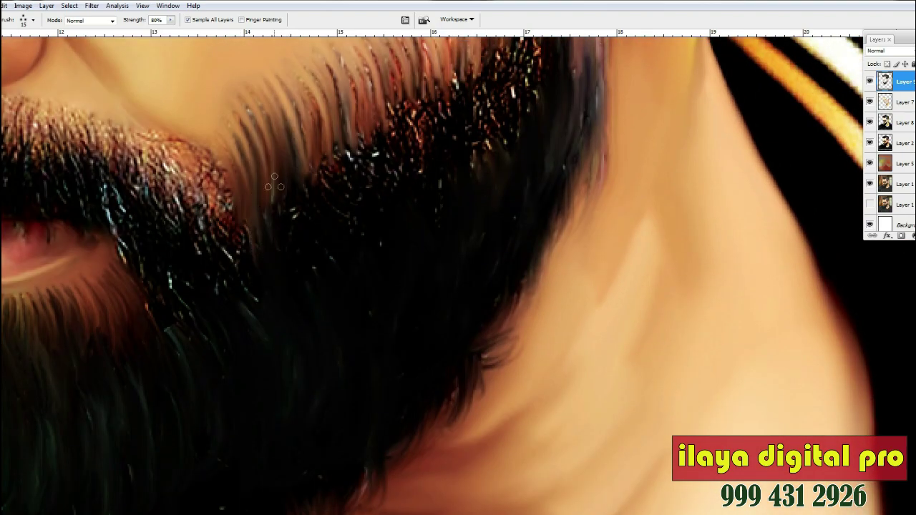
drag(364, 125, 399, 186)
drag(381, 104, 431, 180)
mouse_move(394, 89)
mouse_down()
mouse_move(441, 166)
mouse_move(453, 167)
mouse_move(459, 237)
mouse_move(438, 146)
mouse_up()
scroll(443, 162, up, 2)
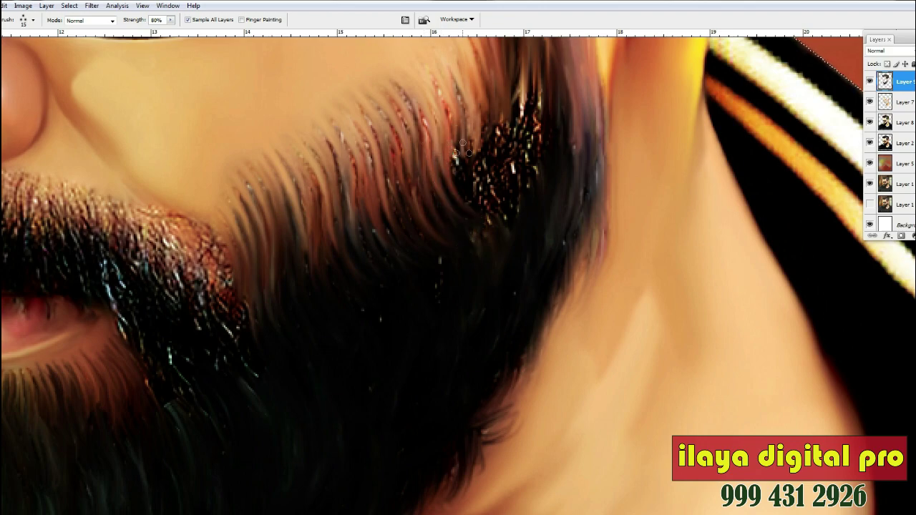
drag(494, 218, 465, 136)
drag(522, 188, 506, 113)
Step: Smudge the area where the sideburn meets the cheek beard into long curved strands, reducing the brush to 10 px
scroll(549, 145, up, 4)
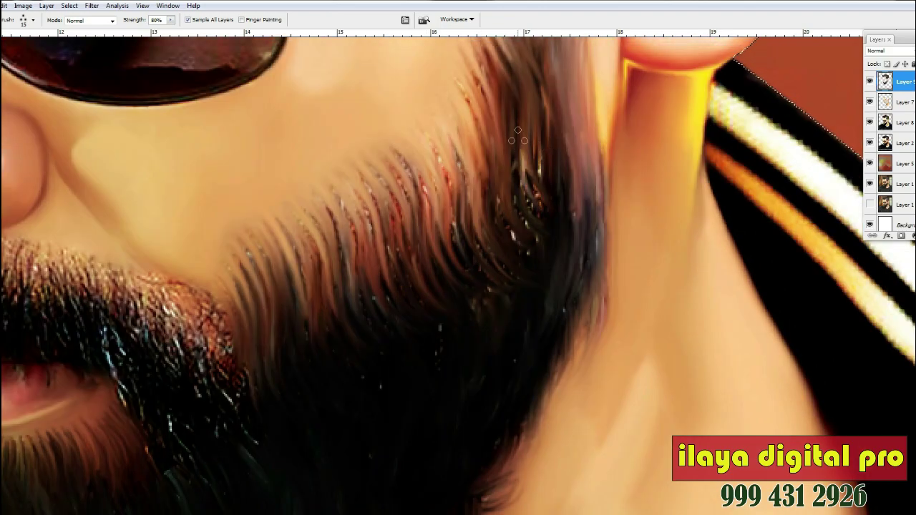
drag(473, 109, 519, 287)
mouse_move(467, 140)
mouse_down()
mouse_move(502, 262)
mouse_move(483, 295)
mouse_up()
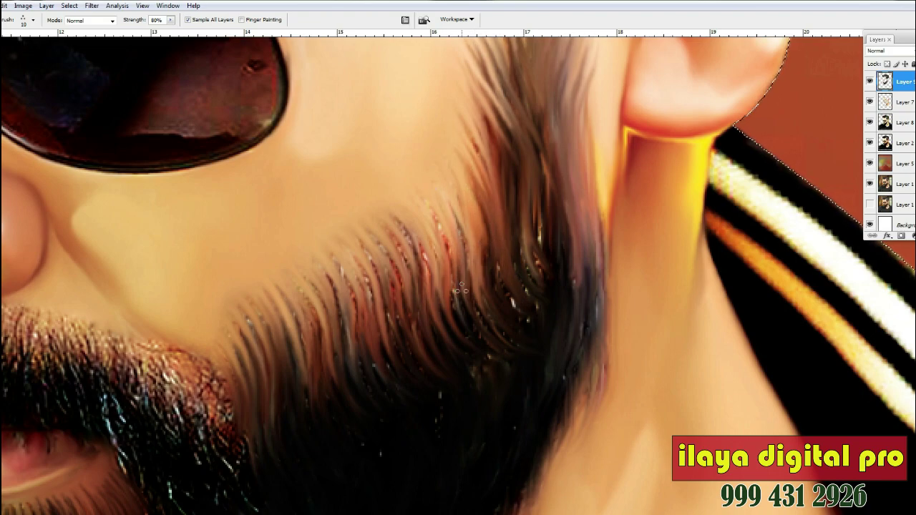
scroll(481, 244, down, 2)
mouse_move(479, 190)
mouse_down()
mouse_move(502, 259)
mouse_move(532, 253)
mouse_up()
scroll(550, 231, down, 2)
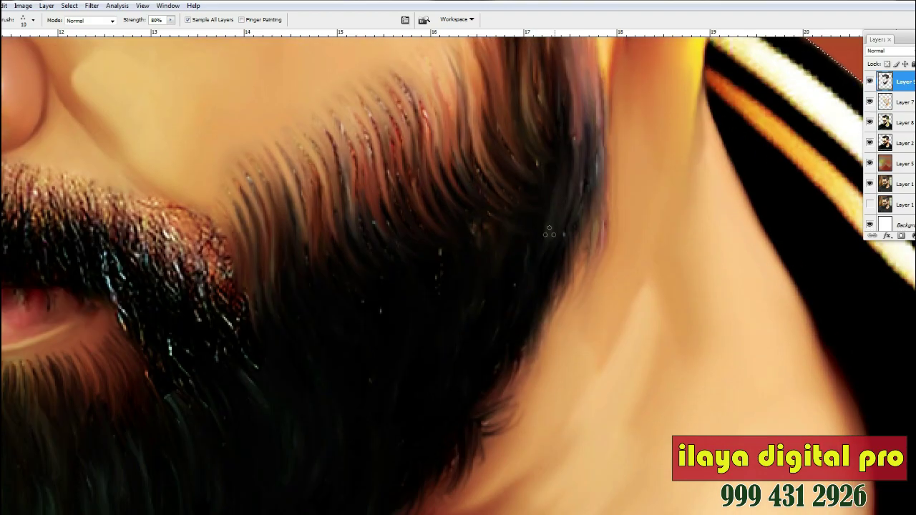
Step: Smudge the beard's edge below the ear outward over the neck into short pointed tufts
mouse_move(614, 123)
mouse_down()
mouse_move(548, 212)
mouse_move(624, 154)
mouse_move(546, 262)
mouse_move(613, 211)
mouse_move(543, 293)
mouse_up()
scroll(544, 293, down, 2)
drag(525, 255, 563, 263)
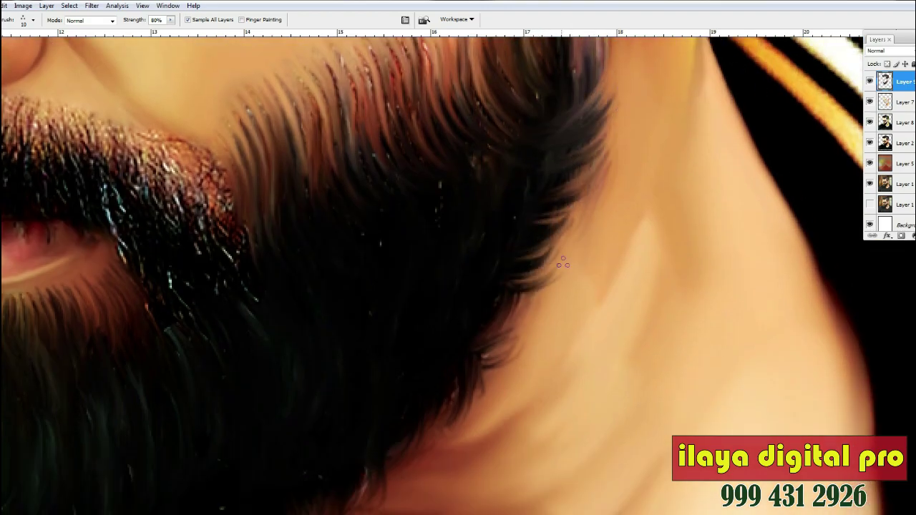
scroll(563, 216, up, 2)
scroll(583, 186, up, 3)
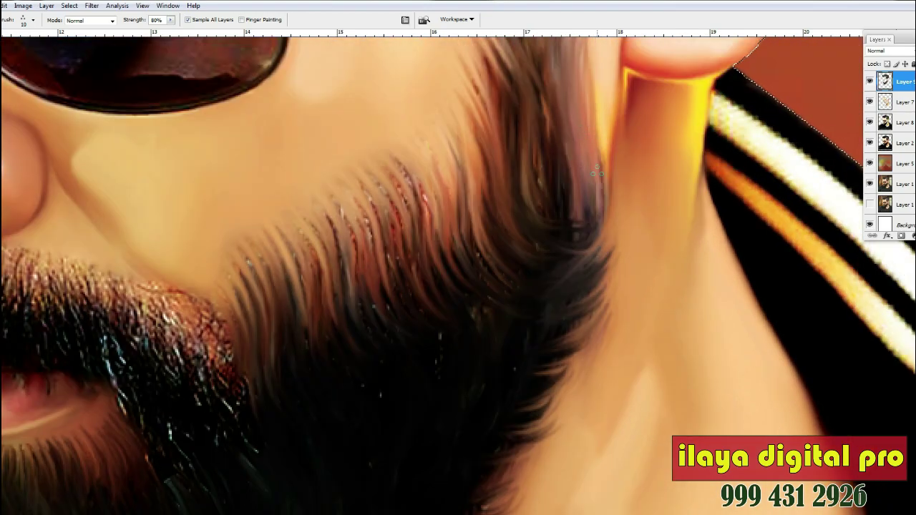
scroll(437, 140, down, 2)
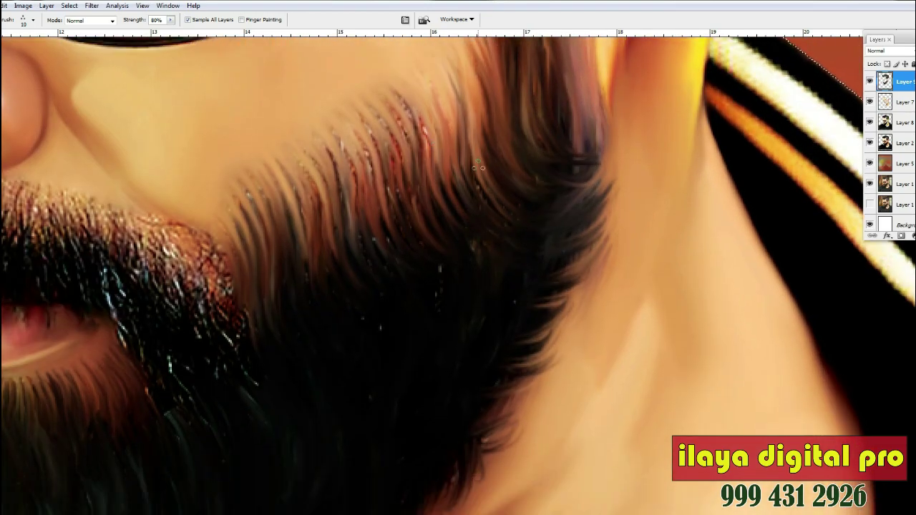
Step: Refine the front of the cheek beard beside the mustache with overlapping fine strands
drag(408, 152, 415, 137)
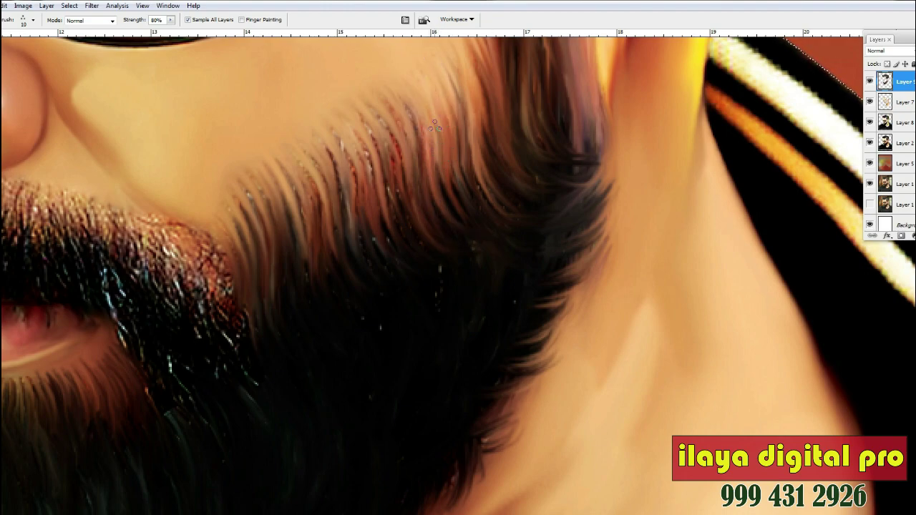
mouse_move(198, 214)
mouse_down()
mouse_move(217, 238)
mouse_move(246, 333)
mouse_up()
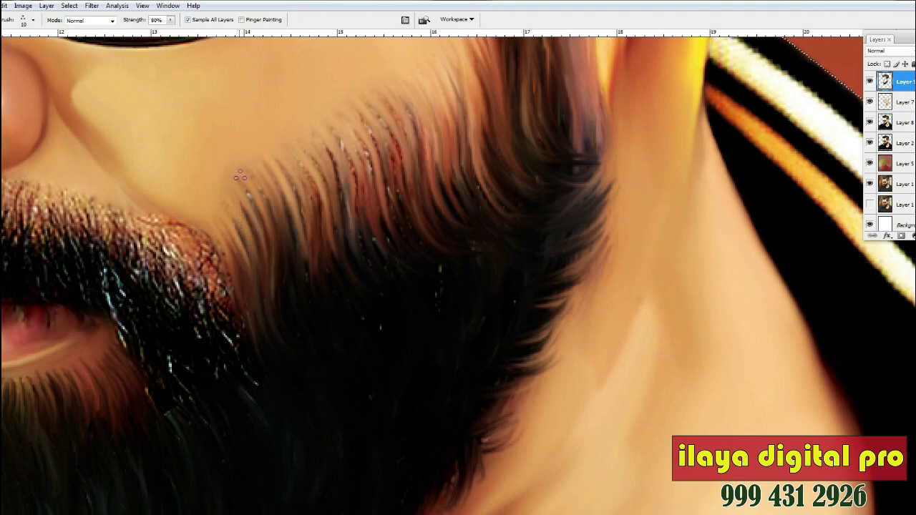
drag(262, 176, 280, 278)
drag(267, 165, 292, 254)
drag(252, 199, 284, 298)
Step: Smudge the reddish middle of the cheek beard into longer strands flowing down into the dark beard
scroll(276, 211, up, 2)
drag(288, 231, 330, 351)
drag(320, 216, 374, 351)
mouse_move(328, 212)
mouse_down()
mouse_move(363, 323)
mouse_move(386, 335)
mouse_up()
drag(359, 198, 387, 300)
drag(379, 218, 407, 308)
drag(371, 195, 405, 296)
drag(376, 175, 412, 288)
drag(384, 158, 437, 300)
Step: Smudge the rear of the cheek beard beside the sideburn and blend the dark hair tips along its upper edge
scroll(548, 183, up, 1)
drag(383, 201, 455, 348)
mouse_move(456, 314)
mouse_down()
mouse_move(419, 214)
mouse_move(452, 299)
mouse_up()
click(2, 343)
click(388, 281)
key(Return)
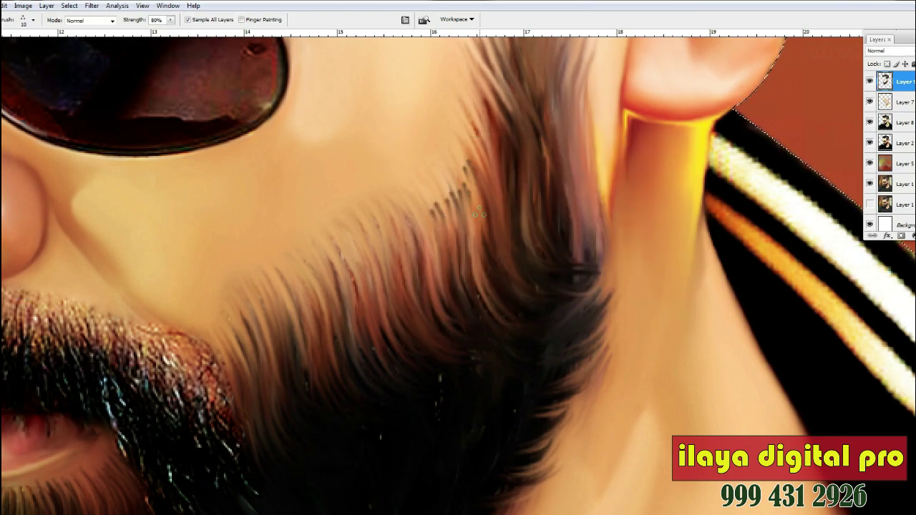
drag(457, 144, 481, 248)
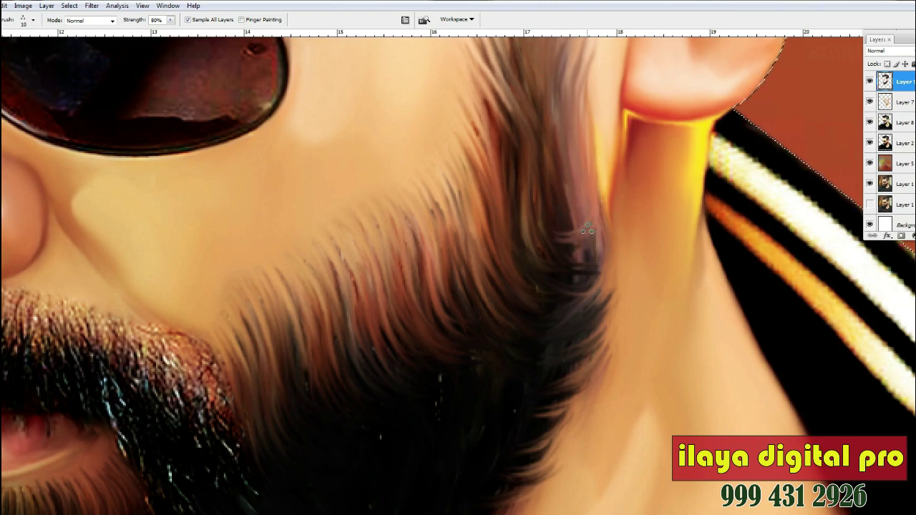
Step: Erase the smudged patch at the beard's edge below the earlobe and smudge that area again into soft dark strands
drag(584, 195, 588, 269)
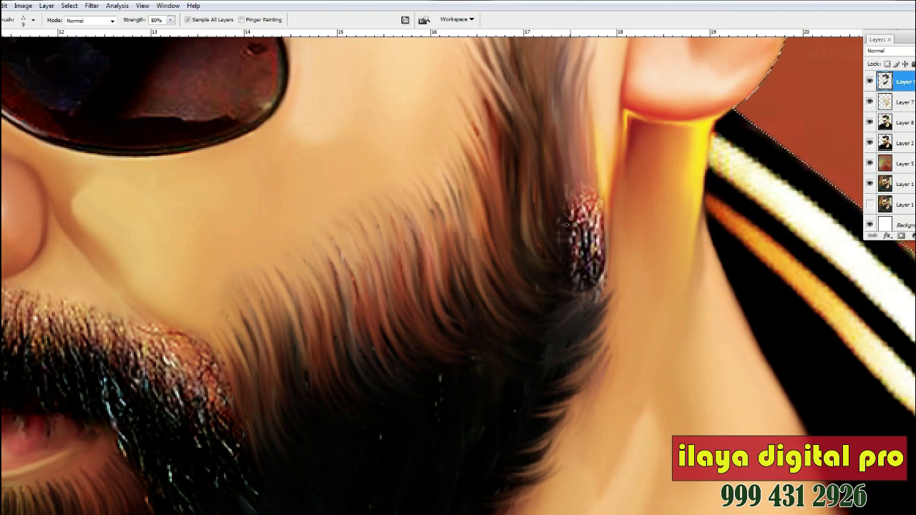
drag(566, 227, 576, 216)
drag(588, 184, 591, 209)
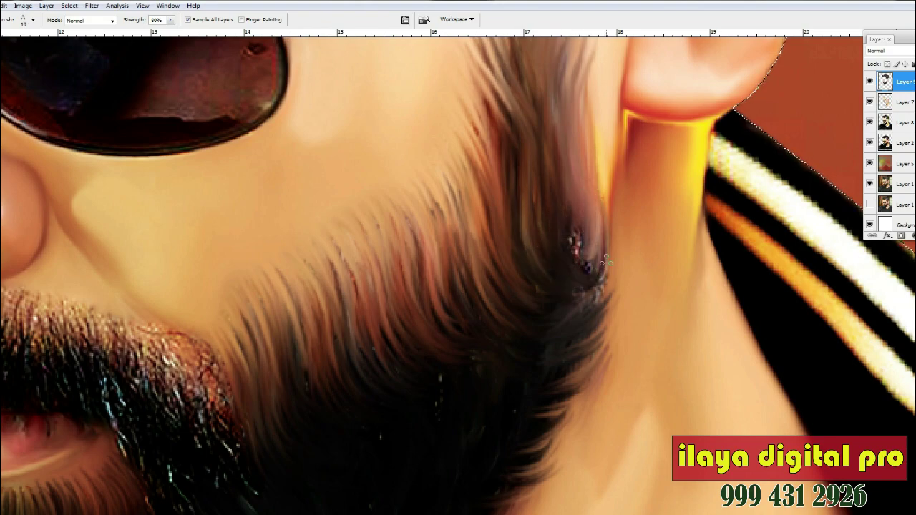
scroll(595, 259, up, 3)
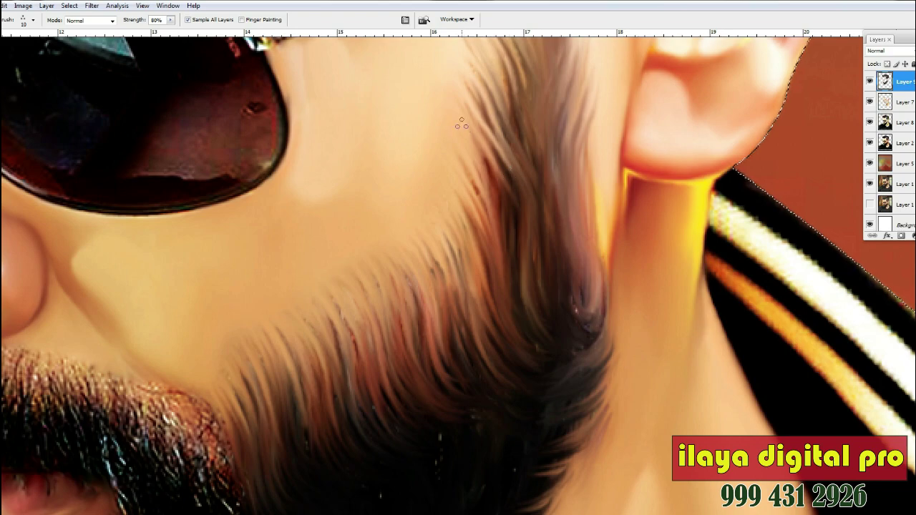
Step: Erase the smudging along the sideburn's ear-side edge and smudge it again into downward strands
scroll(503, 197, up, 3)
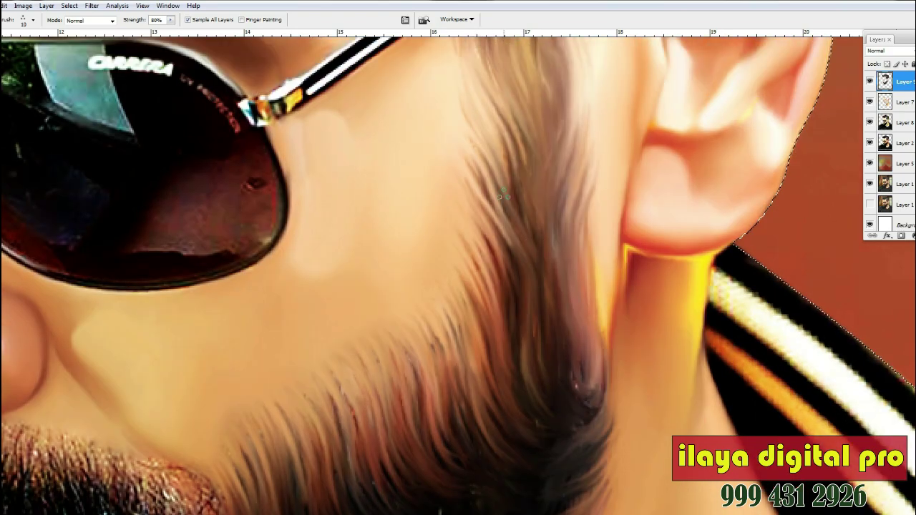
key(e)
drag(564, 161, 576, 308)
key(r)
mouse_move(536, 141)
mouse_down()
mouse_move(559, 230)
mouse_move(570, 209)
mouse_up()
drag(559, 107, 580, 192)
scroll(545, 78, down, 1)
scroll(566, 154, down, 1)
mouse_move(569, 157)
mouse_down()
mouse_move(590, 244)
mouse_move(597, 234)
mouse_up()
drag(568, 177, 588, 283)
mouse_move(571, 212)
mouse_down()
mouse_move(575, 282)
mouse_move(551, 204)
mouse_up()
drag(574, 248, 591, 323)
Step: Smudge the middle of the sideburn into fine strands that blend with the reworked ear-side edge
scroll(566, 236, up, 3)
mouse_move(537, 228)
mouse_down()
mouse_move(540, 266)
mouse_move(566, 283)
mouse_up()
drag(567, 225, 559, 269)
scroll(548, 186, up, 2)
drag(542, 169, 546, 194)
Step: Erase the smudged patch beneath the mustache's left end beside the mouth and set the Smudge strength to 75%
key(ctrl+minus)
key(ctrl+minus)
key(ctrl+minus)
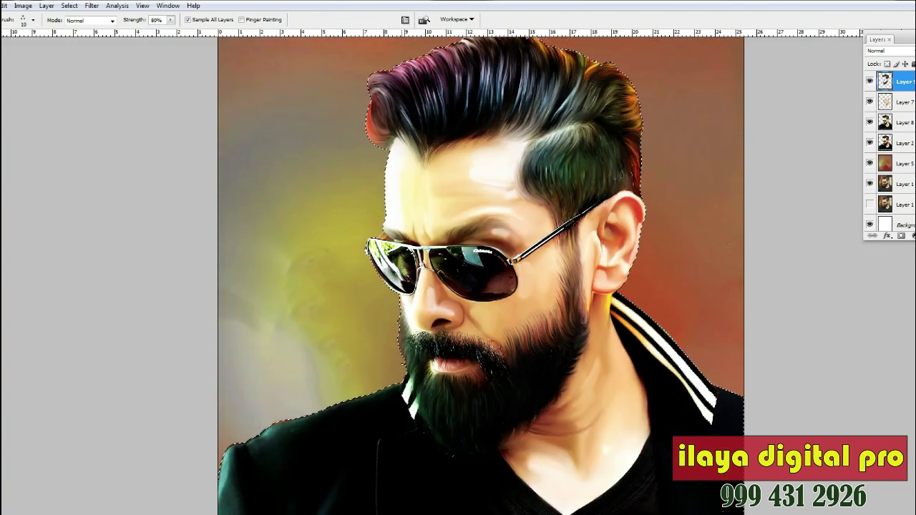
key(ctrl+plus)
scroll(479, 271, down, 2)
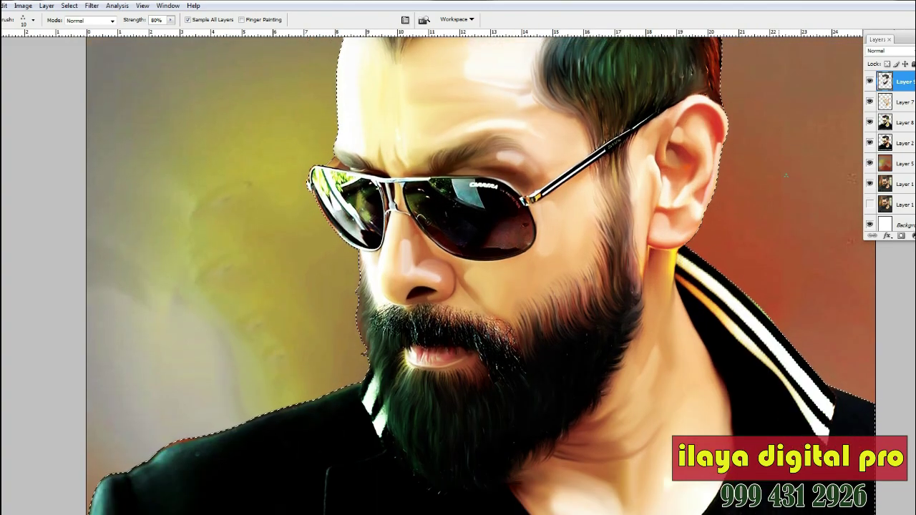
key(z)
drag(347, 282, 587, 465)
drag(55, 39, 722, 479)
scroll(494, 279, up, 3)
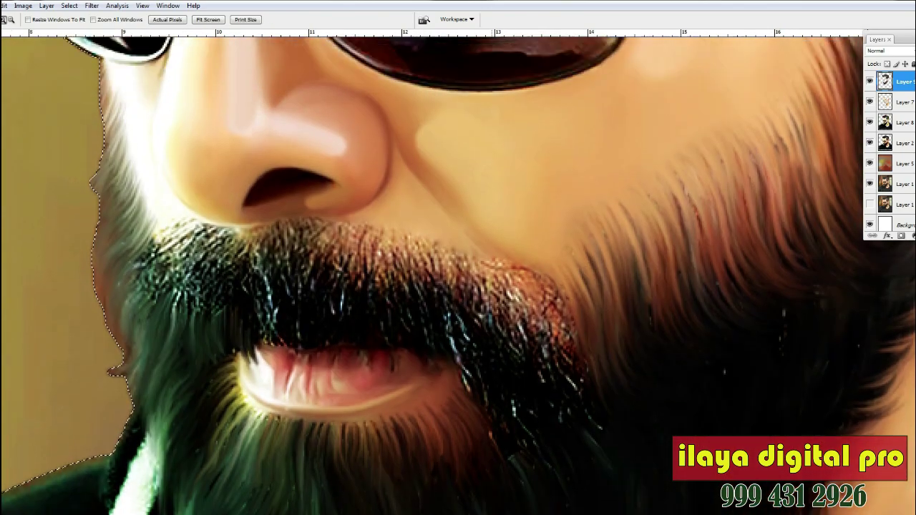
key(r)
scroll(497, 267, down, 1)
key(ctrl+plus)
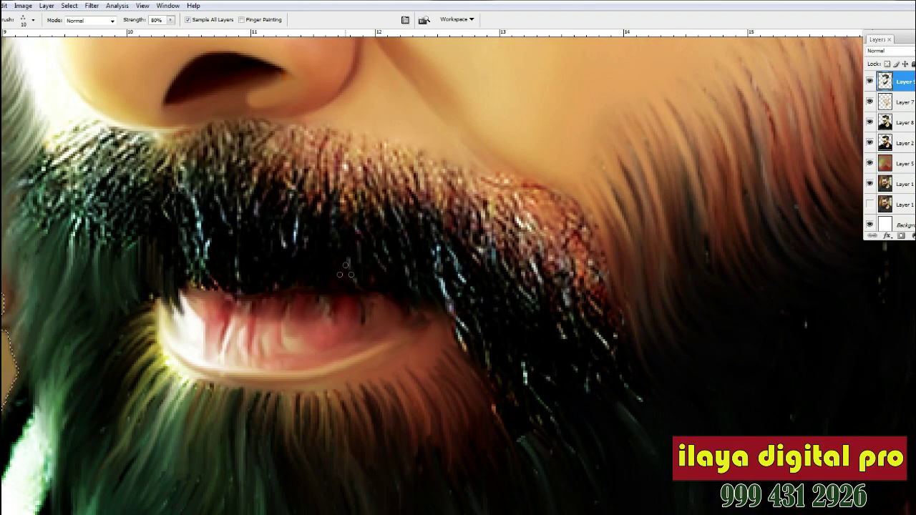
key(e)
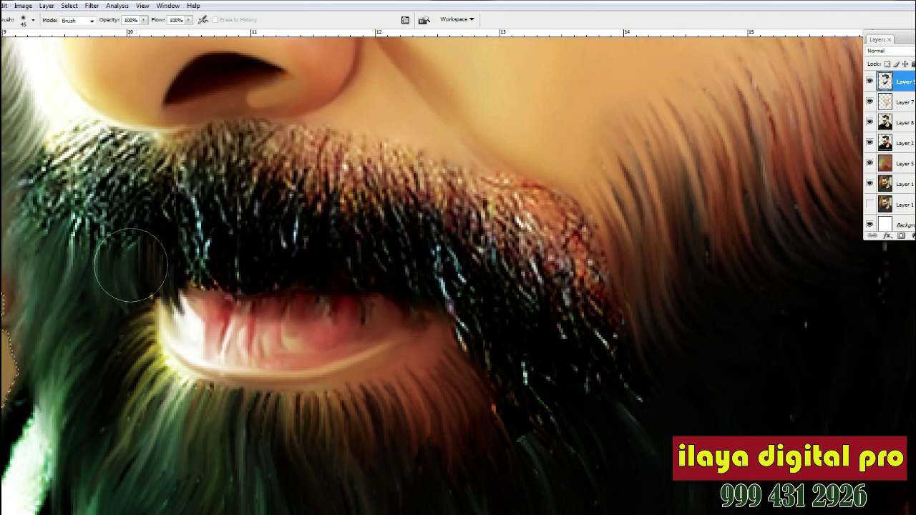
drag(83, 252, 170, 294)
key(r)
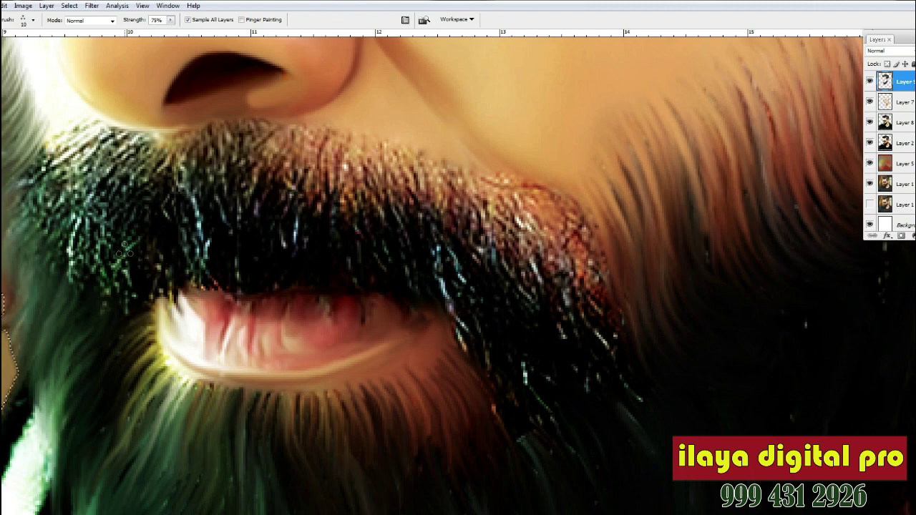
Step: Smudge the mustache's lower edge over the upper lip and its cheek-side end into smooth downward strands
drag(124, 250, 150, 238)
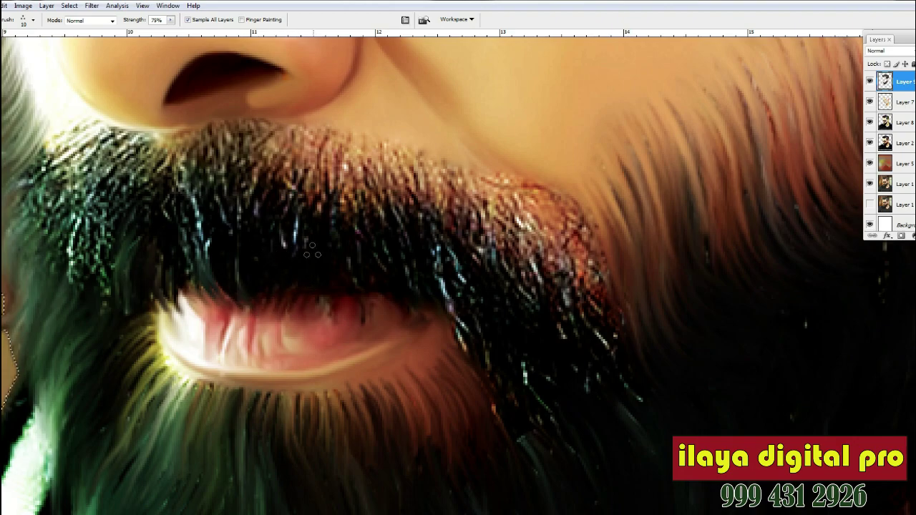
scroll(464, 270, up, 2)
drag(420, 339, 458, 372)
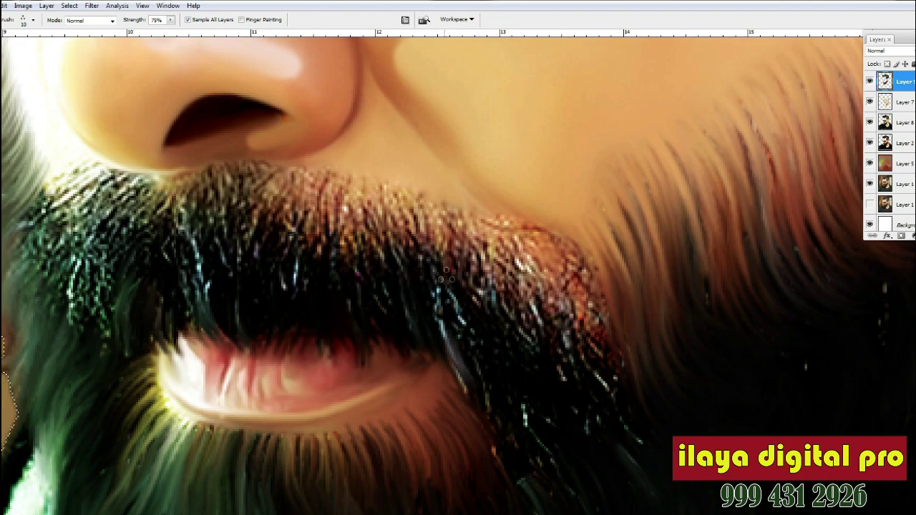
mouse_move(428, 276)
mouse_down()
mouse_move(473, 344)
mouse_move(456, 268)
mouse_move(494, 341)
mouse_move(515, 339)
mouse_move(488, 286)
mouse_move(535, 375)
mouse_move(521, 302)
mouse_move(579, 393)
mouse_move(555, 303)
mouse_move(619, 401)
mouse_move(543, 236)
mouse_move(587, 312)
mouse_up()
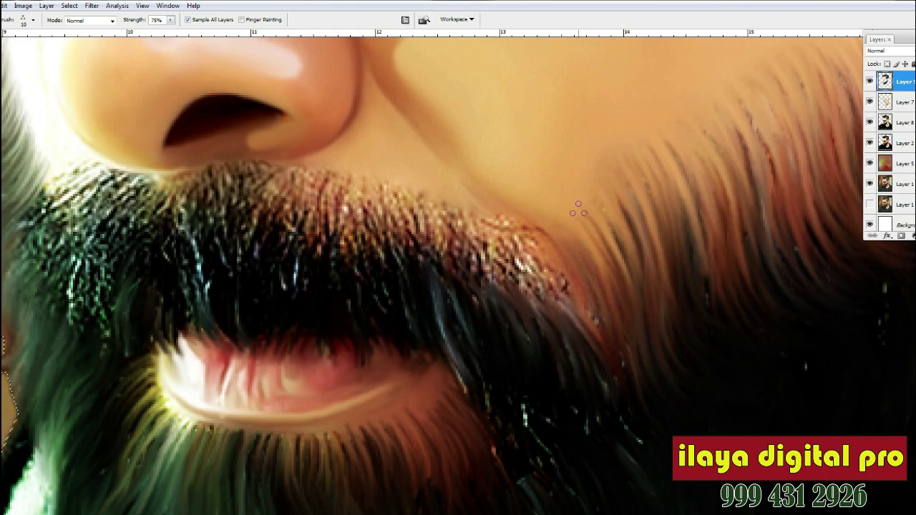
Step: Set the Smudge strength to 80% and smudge the speckled hairs below the mouth corner and the mustache's middle into long strands
scroll(592, 245, down, 2)
scroll(583, 263, down, 2)
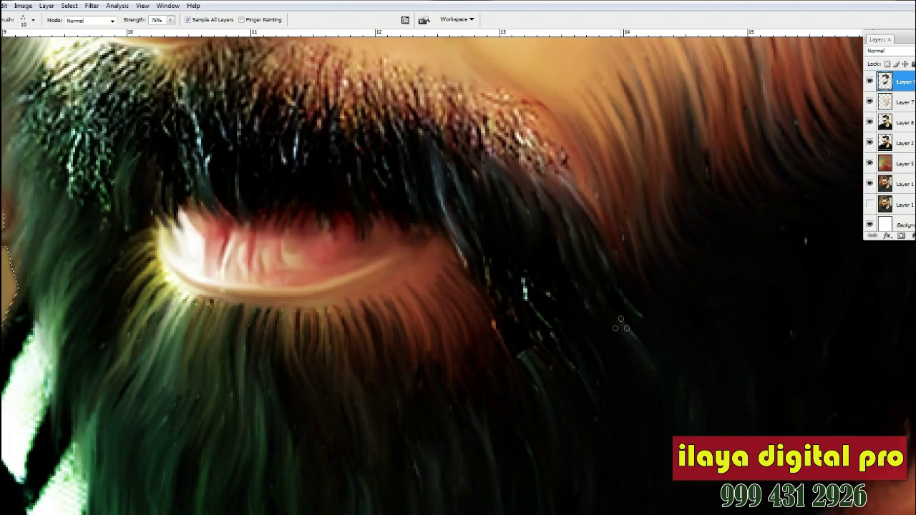
drag(490, 268, 549, 280)
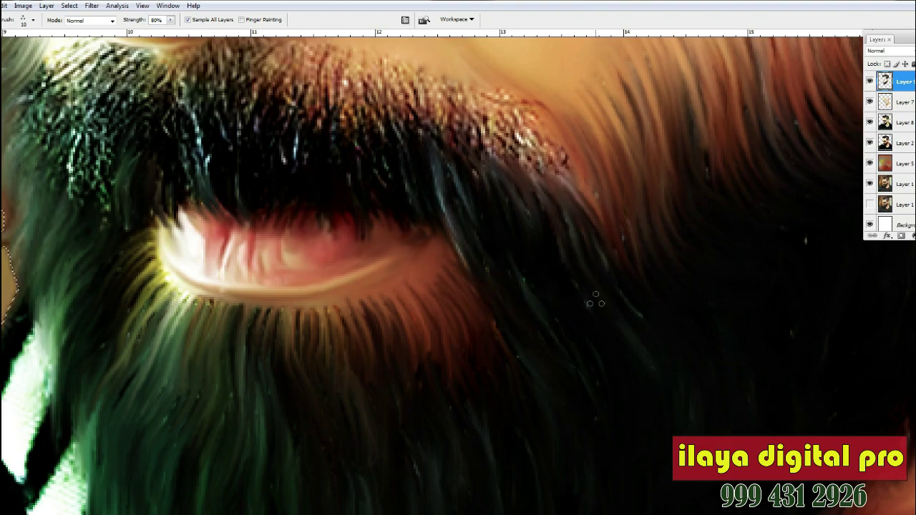
scroll(709, 308, up, 4)
mouse_move(187, 219)
mouse_down()
mouse_move(183, 284)
mouse_move(179, 272)
mouse_move(200, 310)
mouse_move(203, 222)
mouse_move(217, 302)
mouse_move(247, 225)
mouse_move(340, 310)
mouse_move(385, 304)
mouse_up()
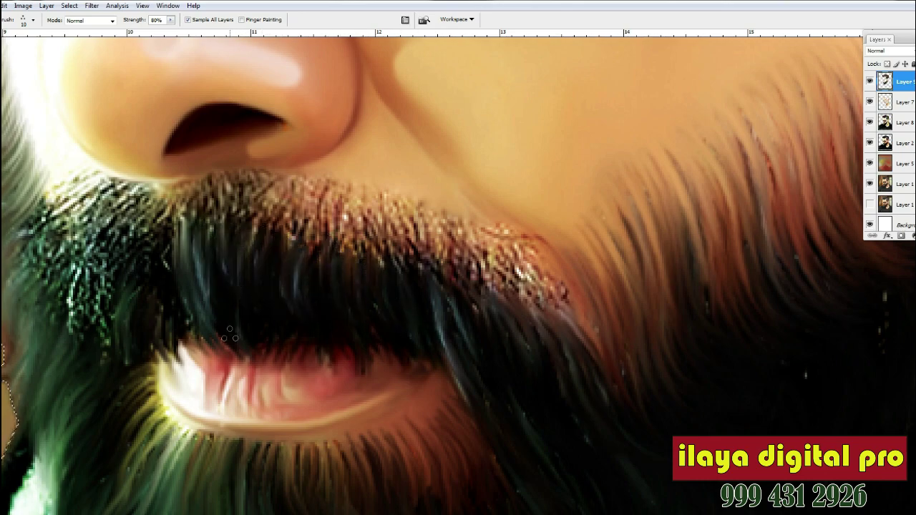
Step: Smudge the left half of the mustache into soft curved strands from below the nose out towards the cheek
scroll(230, 333, up, 2)
mouse_move(155, 336)
mouse_down()
mouse_move(123, 315)
mouse_move(88, 390)
mouse_move(121, 287)
mouse_move(91, 361)
mouse_move(134, 294)
mouse_up()
mouse_move(93, 332)
mouse_down()
mouse_move(58, 283)
mouse_move(33, 292)
mouse_move(107, 239)
mouse_move(41, 270)
mouse_up()
mouse_move(99, 241)
mouse_down()
mouse_move(80, 262)
mouse_move(93, 274)
mouse_move(85, 305)
mouse_move(155, 258)
mouse_move(136, 295)
mouse_up()
scroll(136, 293, down, 3)
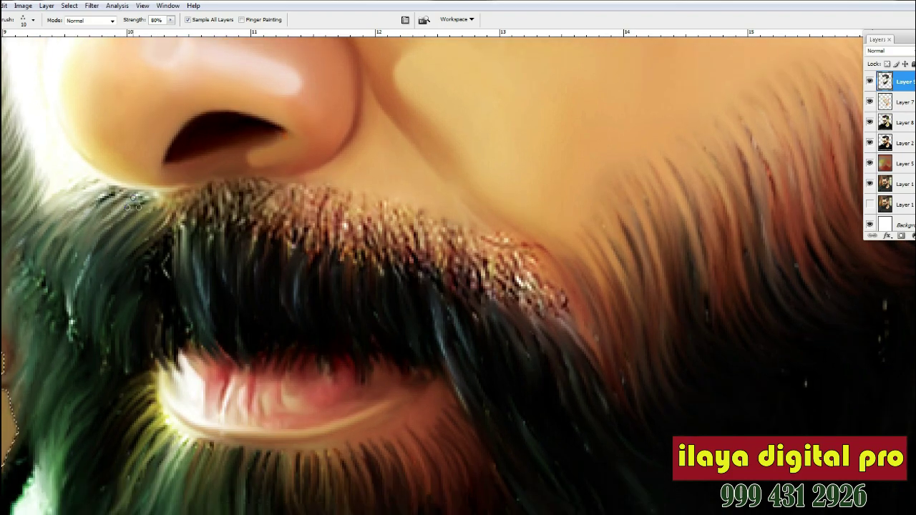
mouse_move(117, 191)
mouse_down()
mouse_move(48, 234)
mouse_move(40, 266)
mouse_up()
scroll(102, 269, down, 6)
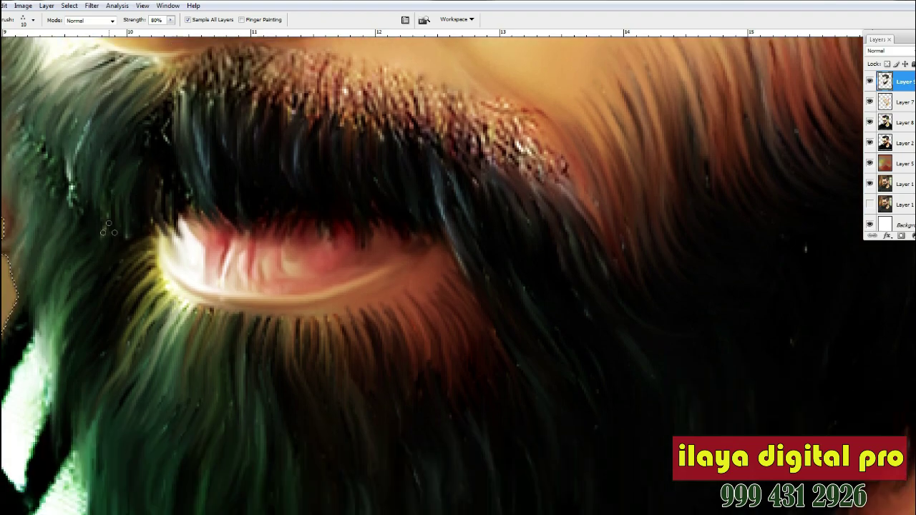
Step: Smooth the remaining speckles at the mustache's left end and blend its hairs into the adjoining cheek beard
scroll(303, 259, left, 8)
scroll(303, 260, up, 5)
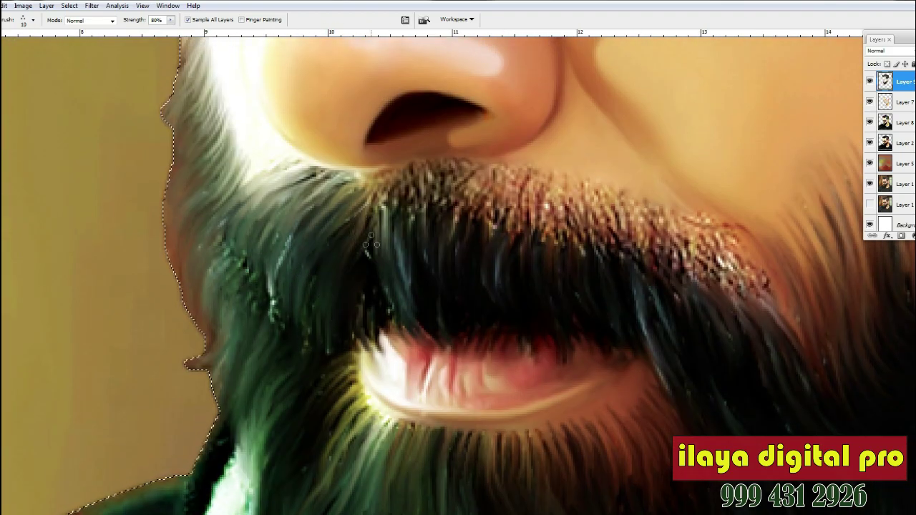
drag(313, 272, 302, 342)
mouse_move(282, 263)
mouse_down()
mouse_move(272, 310)
mouse_move(248, 307)
mouse_up()
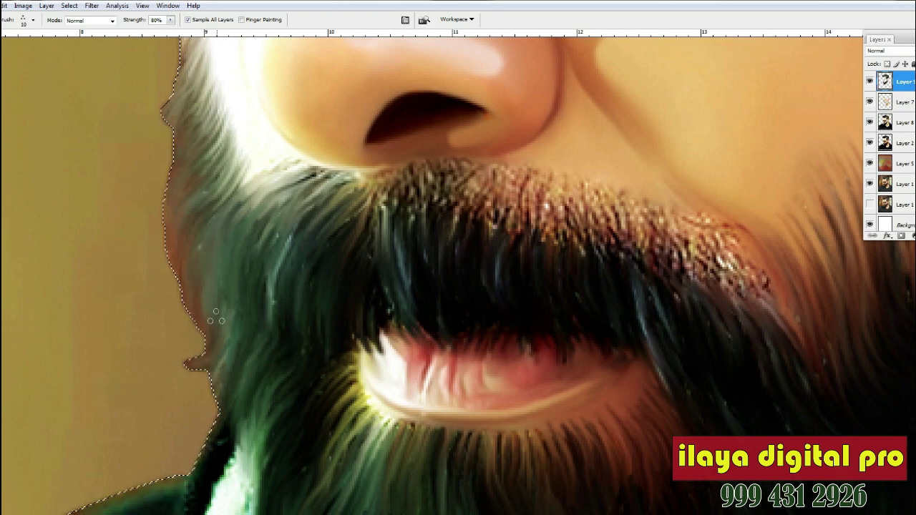
drag(250, 163, 210, 231)
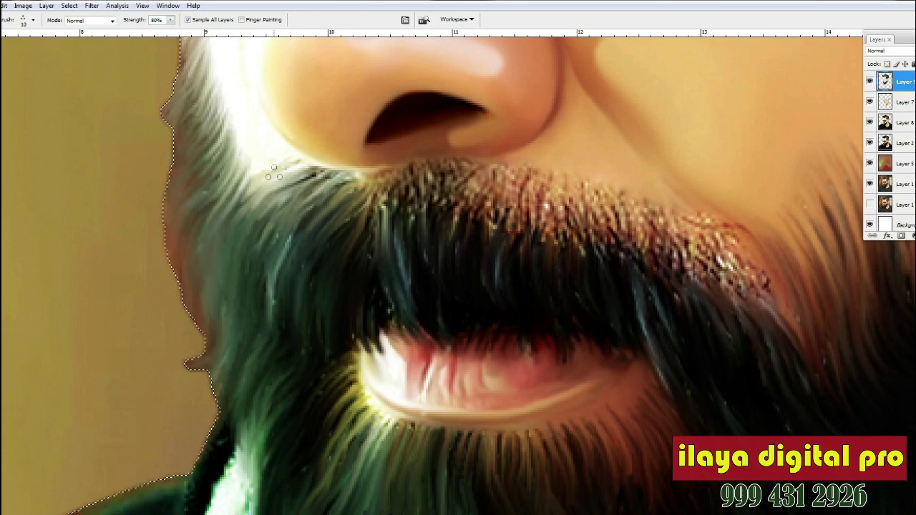
drag(263, 177, 216, 240)
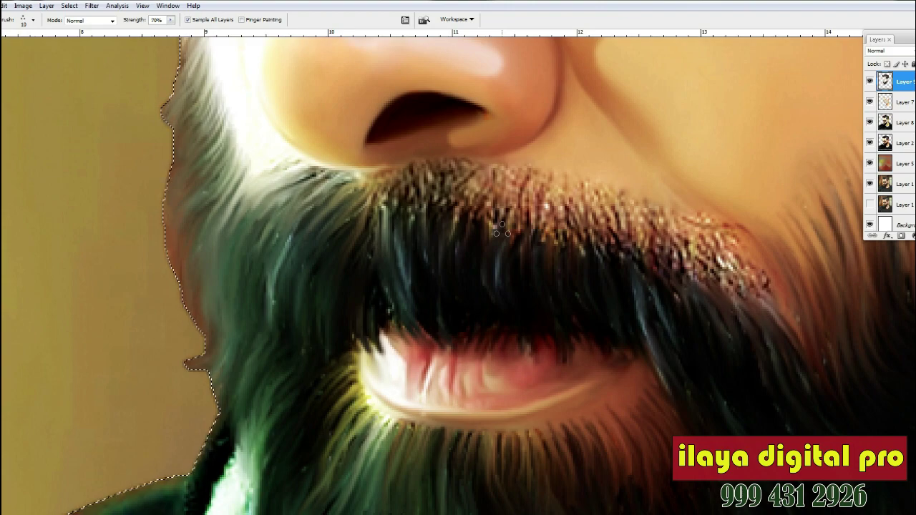
Step: Set the Smudge strength to 70% and smudge the grainy upper half of the mustache into strands from nose to cheek
drag(721, 276, 705, 244)
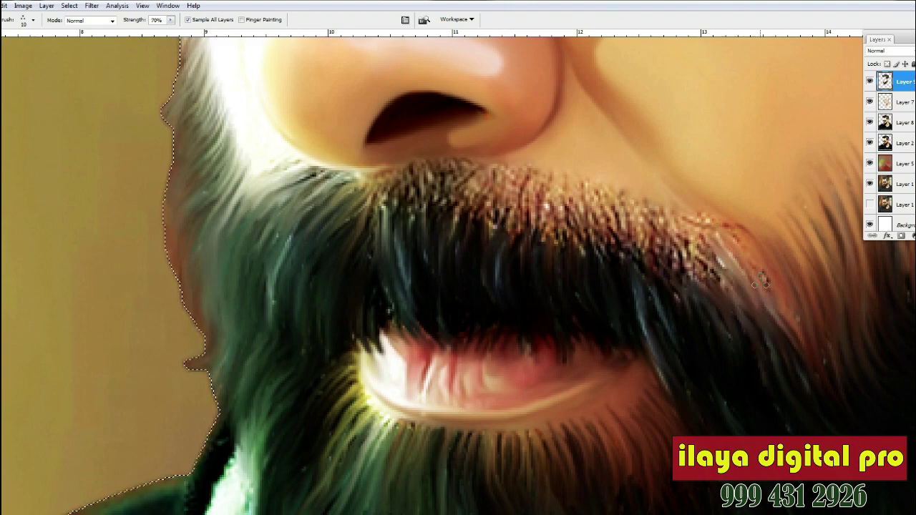
mouse_move(576, 200)
mouse_down()
mouse_move(479, 196)
mouse_move(422, 253)
mouse_up()
drag(398, 179, 372, 244)
scroll(501, 247, up, 2)
mouse_move(544, 251)
mouse_down()
mouse_move(572, 247)
mouse_move(598, 259)
mouse_move(635, 310)
mouse_up()
drag(641, 272, 687, 336)
drag(687, 277, 714, 336)
scroll(617, 256, up, 1)
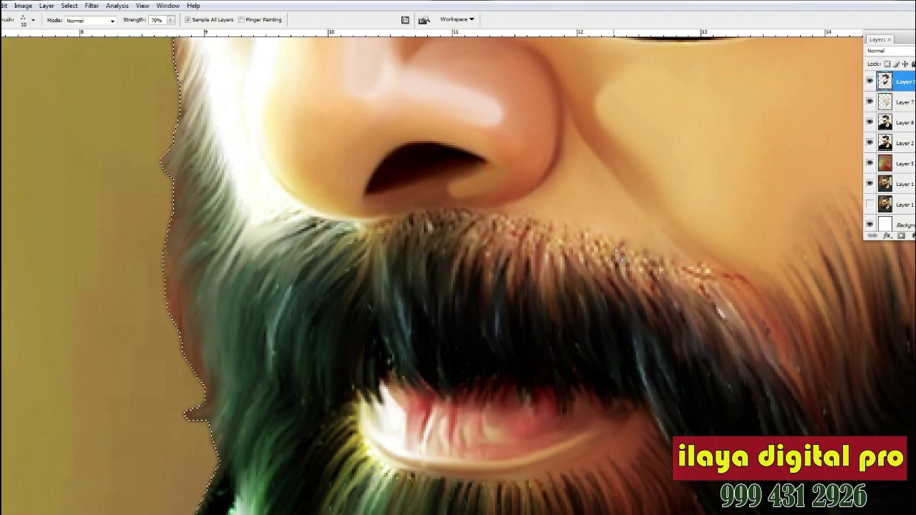
Step: Smudge the last grainy hairs along the mustache's upper edge, from beneath the nostril to its cheek-side end
scroll(619, 256, up, 4)
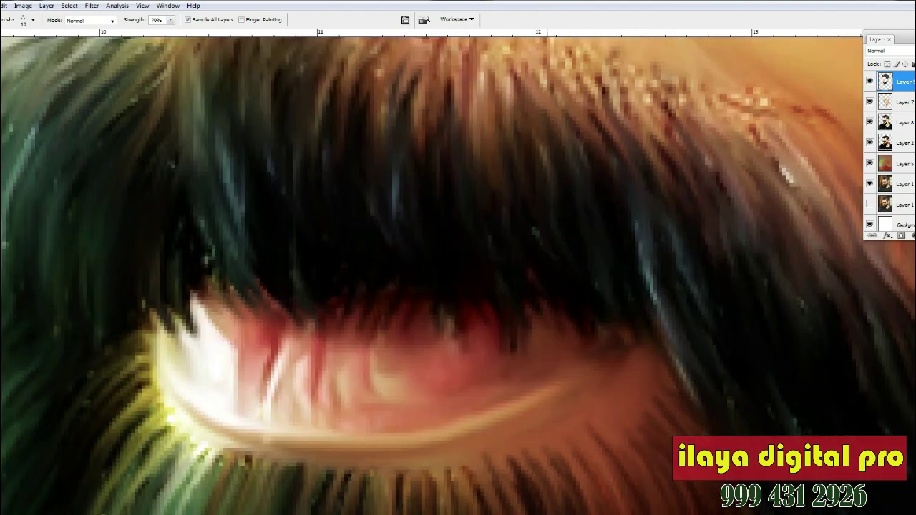
scroll(150, 344, up, 3)
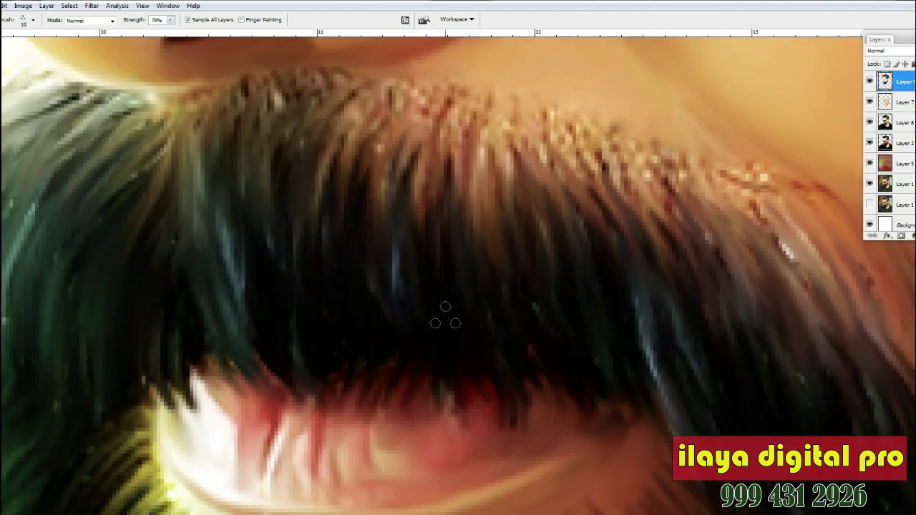
scroll(445, 318, up, 3)
drag(453, 151, 424, 286)
mouse_move(484, 137)
mouse_down()
mouse_move(433, 315)
mouse_move(476, 322)
mouse_up()
drag(509, 186, 544, 322)
mouse_move(544, 215)
mouse_down()
mouse_move(573, 188)
mouse_move(694, 236)
mouse_move(794, 344)
mouse_move(773, 265)
mouse_move(830, 365)
mouse_up()
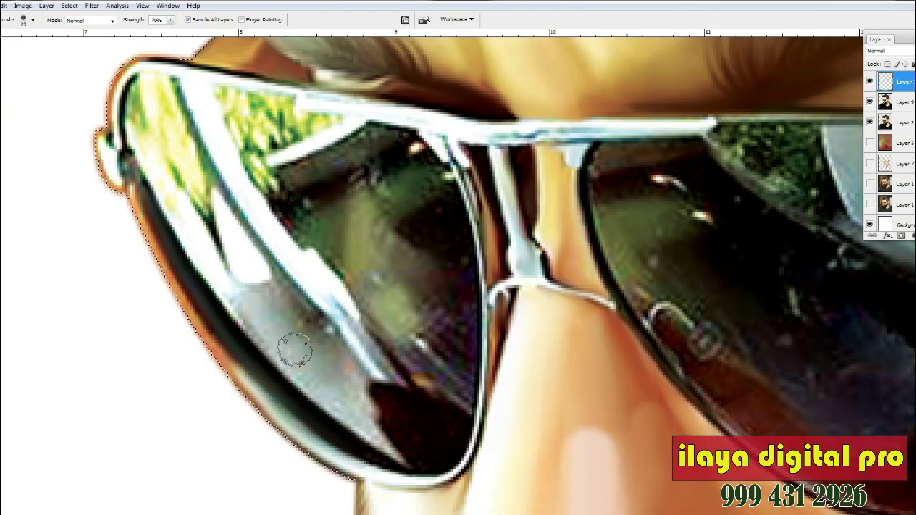
Step: Smudge the grey reflection and the edge of the white streak in the left sunglasses lens with a smaller brush
mouse_move(234, 300)
mouse_down()
mouse_move(284, 306)
mouse_move(305, 322)
mouse_move(242, 310)
mouse_move(288, 360)
mouse_move(320, 331)
mouse_move(422, 432)
mouse_up()
key(bracketleft)
key(bracketleft)
mouse_move(355, 422)
mouse_down()
mouse_move(363, 408)
mouse_move(351, 374)
mouse_up()
drag(331, 304, 380, 376)
Step: Enlarge the brush to 25 and smooth the dark green area of the left lens beside the white streak
key(bracketright)
key(bracketright)
key(bracketright)
scroll(359, 237, up, 1)
mouse_move(341, 227)
mouse_down()
mouse_move(410, 255)
mouse_move(426, 235)
mouse_move(419, 348)
mouse_move(307, 265)
mouse_move(423, 416)
mouse_move(450, 419)
mouse_move(399, 388)
mouse_up()
scroll(347, 327, up, 2)
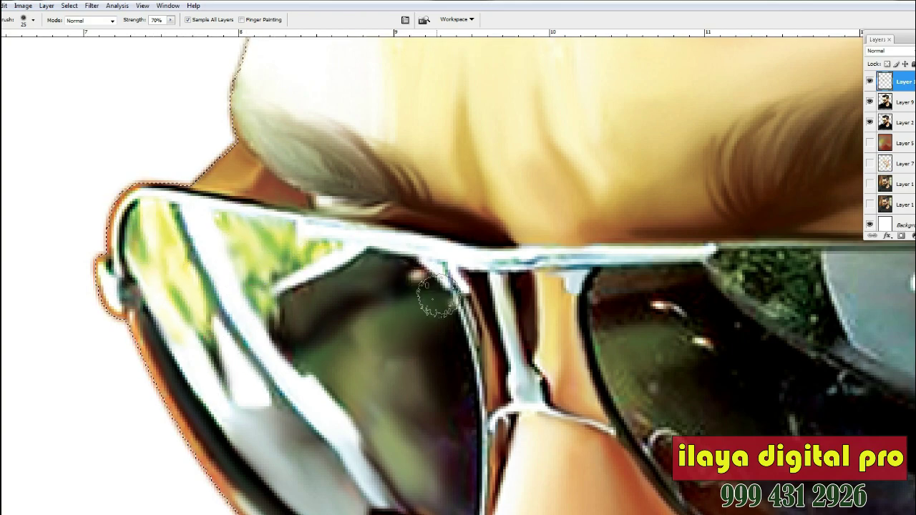
scroll(462, 329, down, 2)
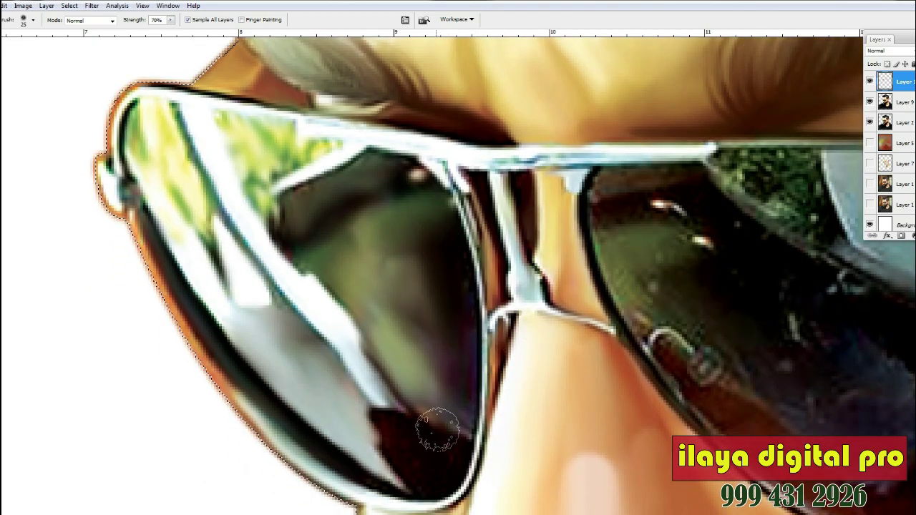
Step: Smudge the right lens near the bridge, smoothing its upper inner corner and the area around the nose-pad reflection
scroll(725, 341, right, 6)
scroll(464, 303, down, 1)
mouse_move(244, 194)
mouse_down()
mouse_move(221, 196)
mouse_move(278, 217)
mouse_move(234, 156)
mouse_move(298, 130)
mouse_up()
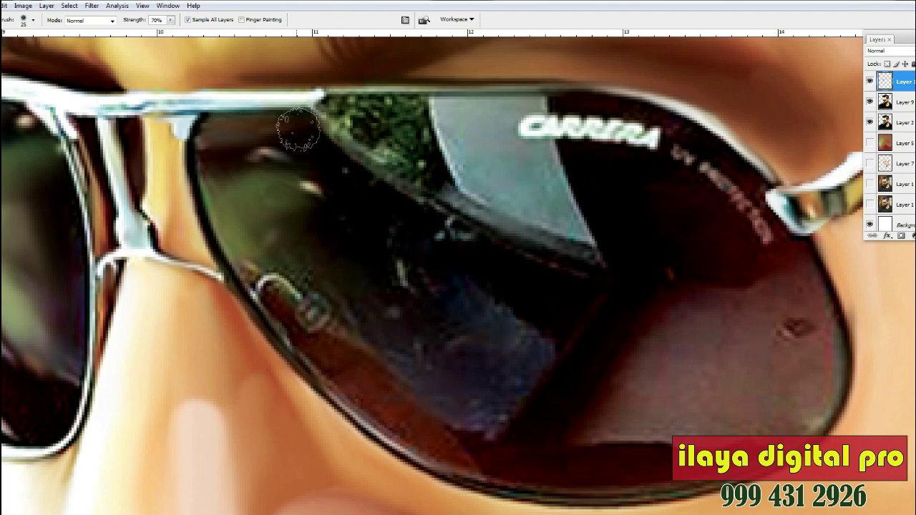
key(bracketright)
mouse_move(298, 277)
mouse_down()
mouse_move(275, 274)
mouse_move(307, 303)
mouse_up()
scroll(358, 308, down, 1)
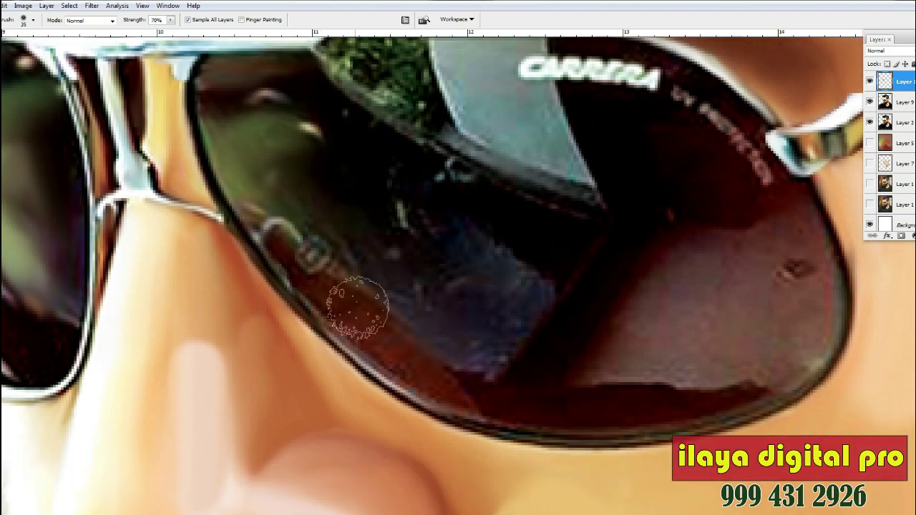
Step: Reduce the brush to 10 and smooth the reddish-brown band along the right lens's lower inner rim
key(bracketleft)
key(bracketleft)
key(bracketleft)
key(bracketleft)
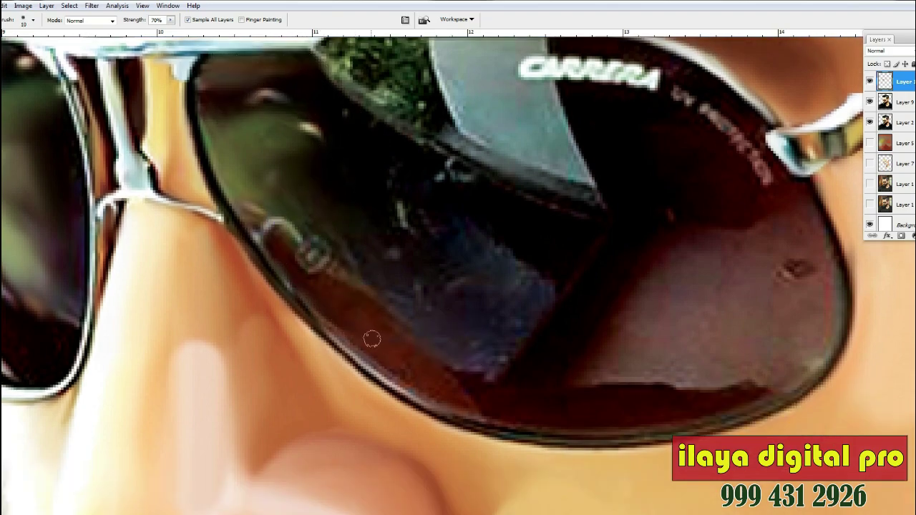
drag(345, 337, 443, 405)
Step: Smooth the dark blue center and the maroon lower outer area of the right lens, enlarging the brush up to 35
key(bracketright)
key(bracketright)
drag(488, 287, 505, 260)
key(bracketright)
drag(411, 222, 366, 241)
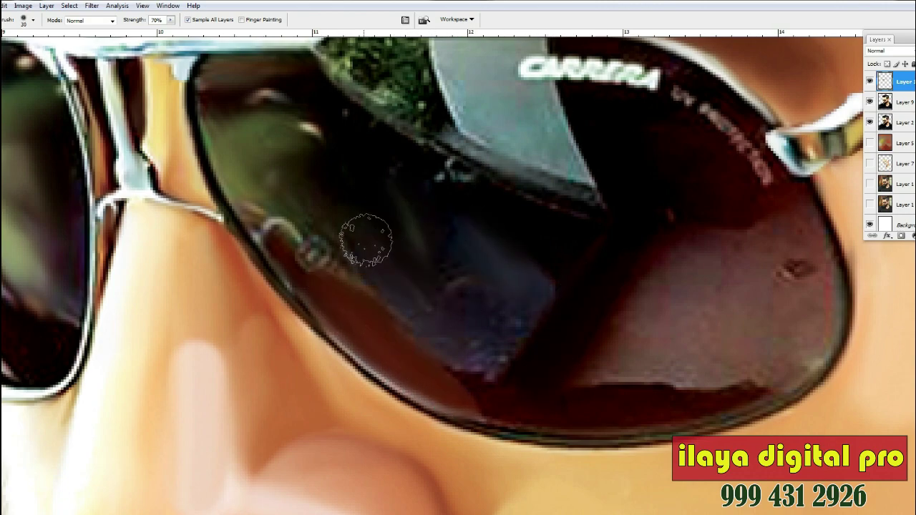
drag(497, 332, 395, 309)
key(bracketright)
mouse_move(709, 284)
mouse_down()
mouse_move(791, 260)
mouse_move(781, 365)
mouse_move(662, 365)
mouse_move(502, 413)
mouse_move(760, 391)
mouse_up()
scroll(726, 299, up, 3)
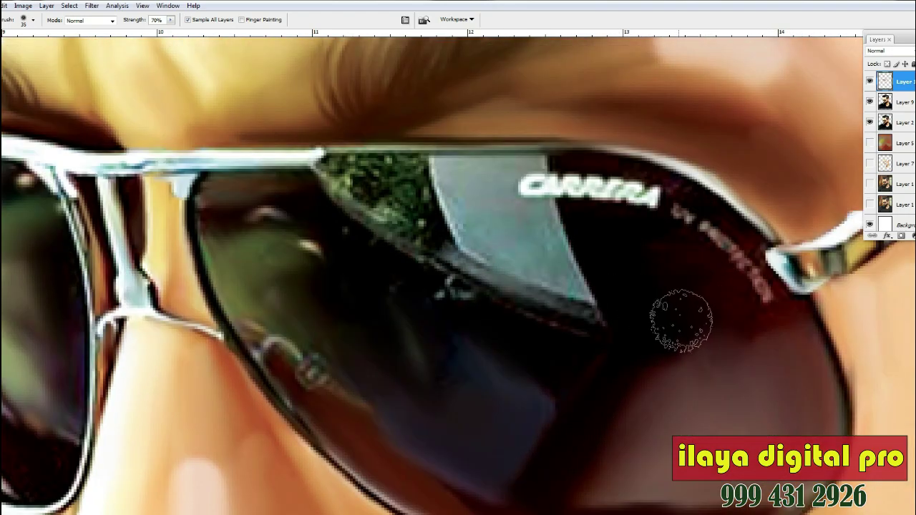
Step: Smooth the green foliage and pale blue reflections and their dark lower border in the right lens, reducing the brush to 15
key(bracketleft)
key(bracketleft)
key(bracketleft)
mouse_move(329, 172)
mouse_down()
mouse_move(405, 169)
mouse_move(409, 190)
mouse_move(381, 210)
mouse_move(413, 222)
mouse_move(451, 215)
mouse_move(547, 274)
mouse_up()
key(bracketleft)
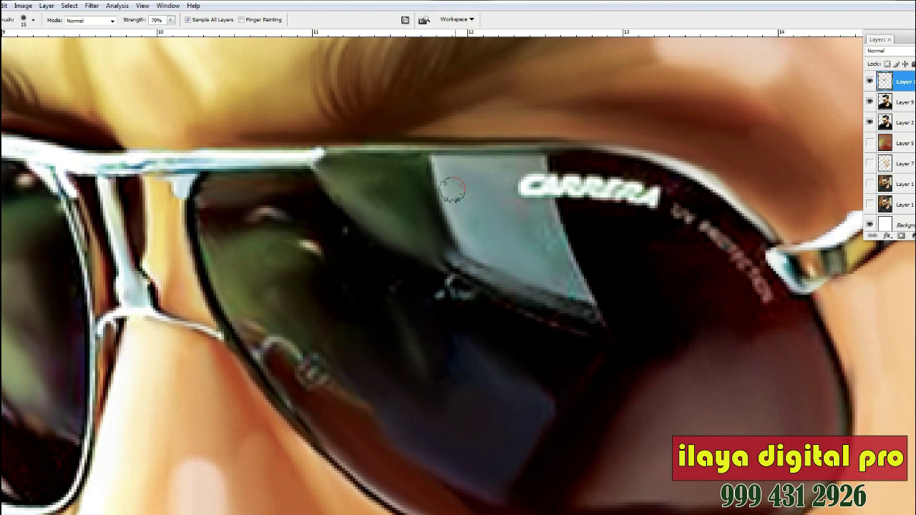
mouse_move(478, 279)
mouse_down()
mouse_move(586, 317)
mouse_move(441, 289)
mouse_up()
Step: Merge the smudged sunglasses layer into the painted portrait layer and compare the painting with the original photo on Layer 2
key(ctrl+0)
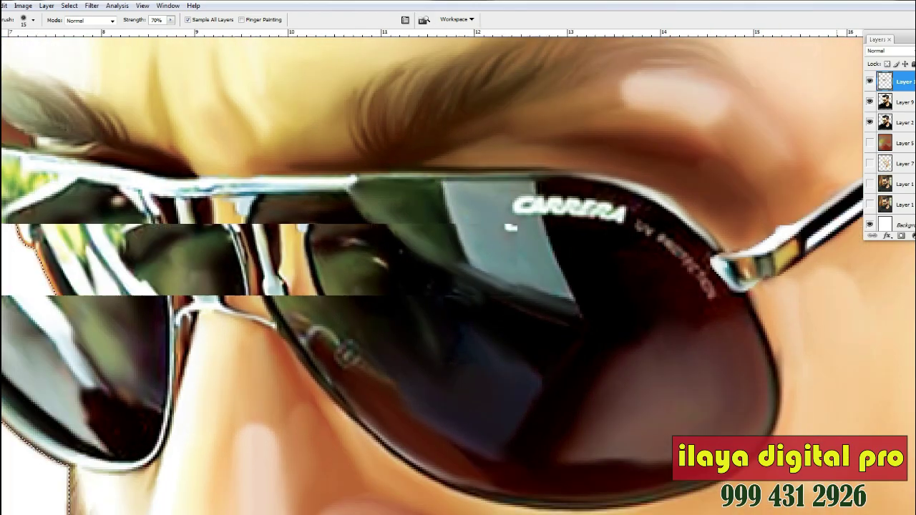
key(ctrl+e)
click(869, 102)
click(870, 102)
click(869, 102)
click(870, 102)
click(870, 102)
click(870, 101)
click(870, 101)
Step: Duplicate Layer 2, merge the copy with the painted portrait layer, and leave the original Layer 2 hidden
click(870, 81)
click(902, 102)
click(870, 101)
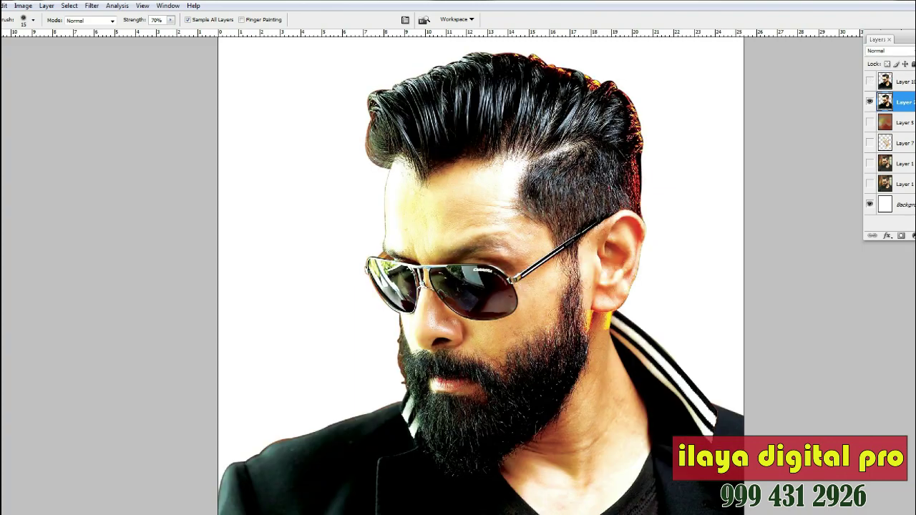
key(ctrl+j)
ctrl+click(903, 82)
click(870, 81)
key(ctrl+e)
click(870, 81)
click(869, 81)
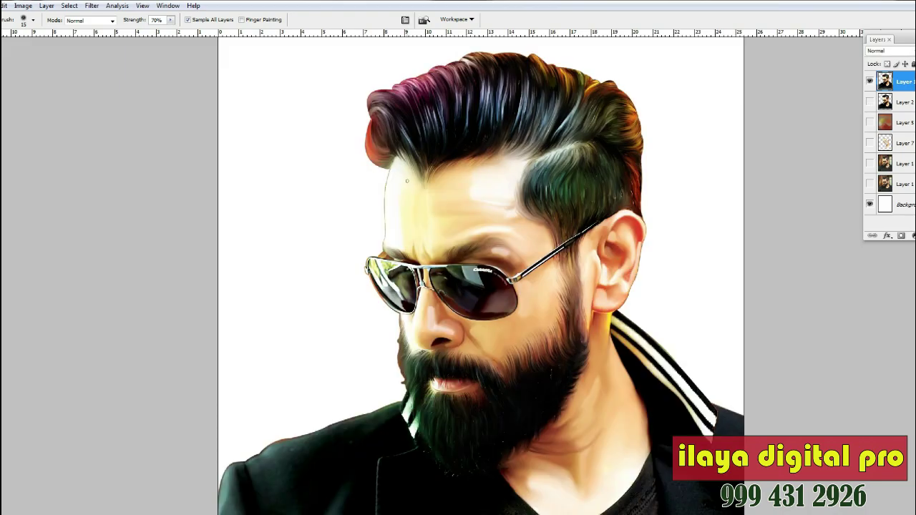
Step: Set up the Smudge tool with the three-dot brush at 85% strength and Sample All Layers off for the left cheek edge
key(z)
click(462, 379)
click(452, 344)
click(452, 343)
click(453, 344)
click(452, 344)
scroll(458, 286, up, 12)
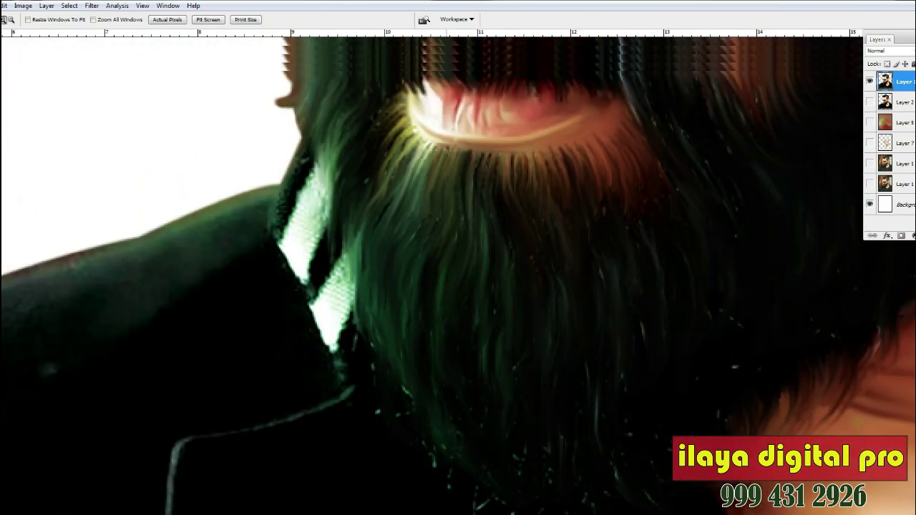
scroll(429, 286, down, 3)
key(r)
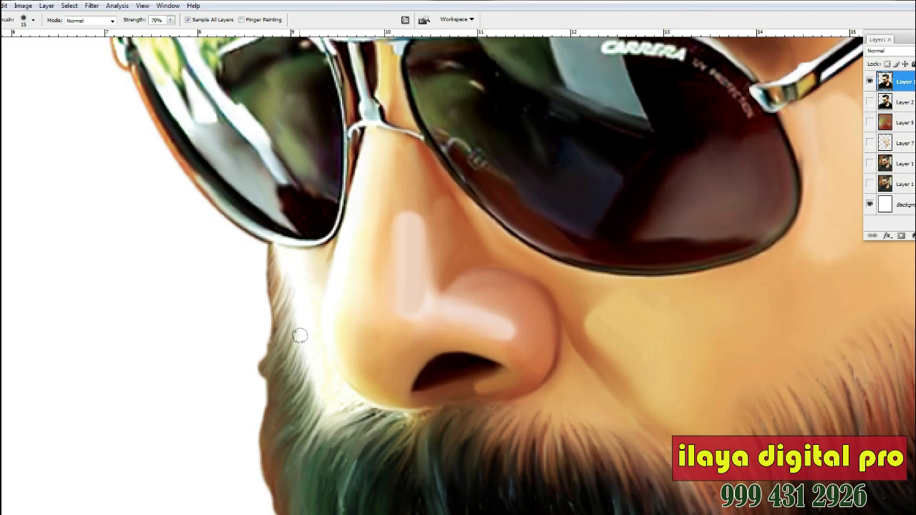
key(ctrl+plus)
key(ctrl+plus)
drag(300, 333, 527, 305)
drag(630, 300, 690, 288)
key(ctrl+plus)
key(ctrl+plus)
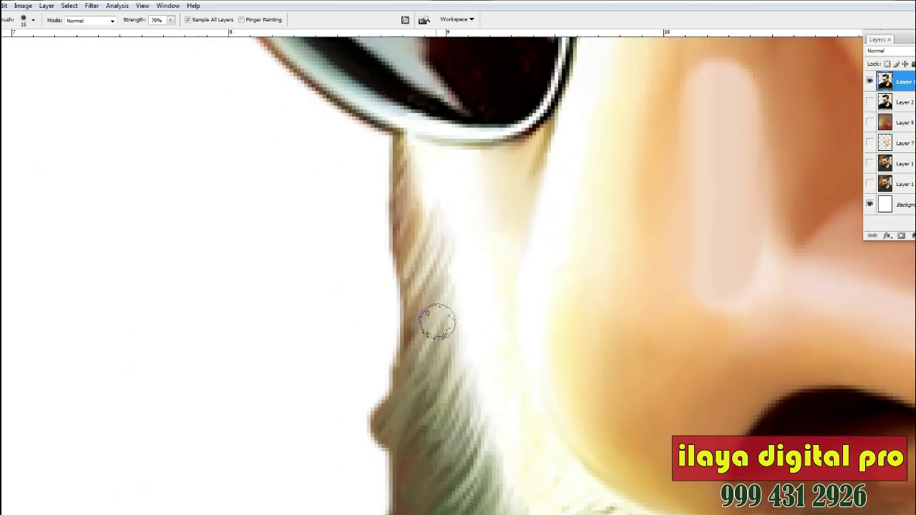
right_click(436, 322)
click(657, 381)
key(Return)
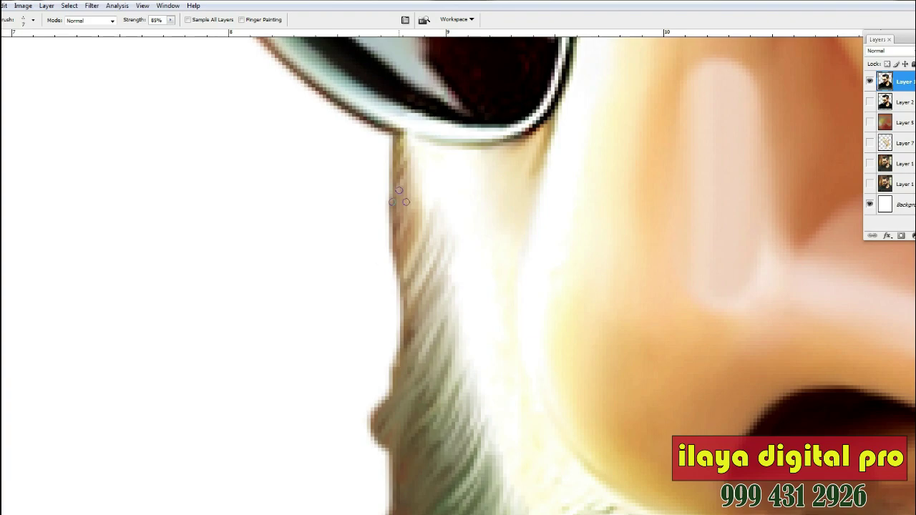
Step: Smudge the hard left edge of the cheek beard below the sunglasses into fine hairs extending onto the white background
mouse_move(394, 191)
mouse_down()
mouse_move(380, 244)
mouse_move(393, 262)
mouse_move(375, 291)
mouse_up()
scroll(386, 215, down, 2)
drag(393, 201, 381, 273)
drag(401, 232, 383, 285)
drag(398, 263, 385, 312)
scroll(399, 267, down, 3)
drag(398, 215, 374, 303)
drag(385, 279, 368, 335)
scroll(376, 296, down, 1)
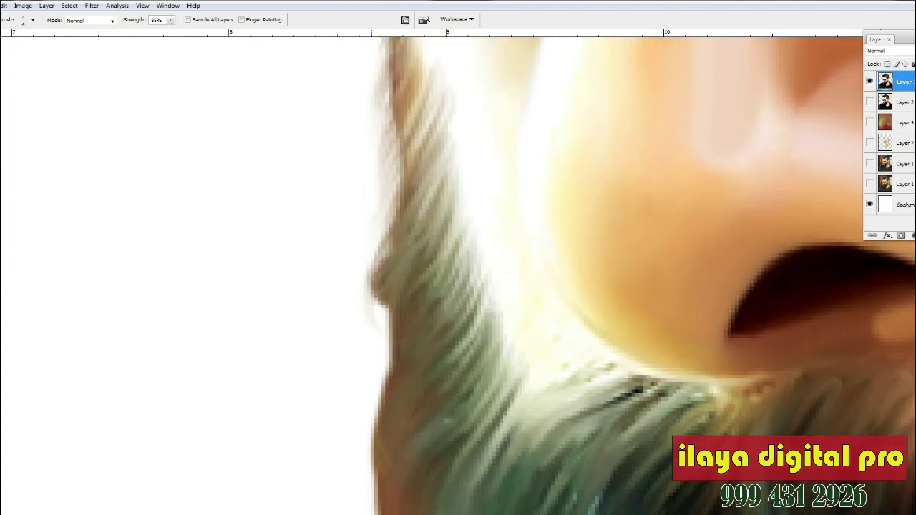
Step: Enlarge the brush to 5 and pull hairs outward over the small bump and the beard edge just below it
scroll(371, 296, down, 2)
key(])
drag(396, 214, 373, 261)
mouse_move(393, 189)
mouse_down()
mouse_move(370, 230)
mouse_move(367, 297)
mouse_up()
drag(405, 228, 366, 308)
mouse_move(387, 284)
mouse_down()
mouse_move(370, 304)
mouse_move(400, 220)
mouse_move(364, 317)
mouse_up()
mouse_move(397, 260)
mouse_down()
mouse_move(363, 333)
mouse_move(397, 294)
mouse_up()
drag(397, 281, 364, 354)
drag(407, 124, 364, 230)
Step: Smudge the cheek beard's outer edge below the small bump into fine hairs slanting down onto the white background
scroll(364, 230, down, 3)
scroll(362, 193, down, 3)
mouse_move(399, 143)
mouse_down()
mouse_move(361, 194)
mouse_move(367, 218)
mouse_up()
drag(401, 126, 363, 268)
drag(392, 185, 358, 289)
scroll(405, 201, down, 3)
drag(395, 65, 356, 180)
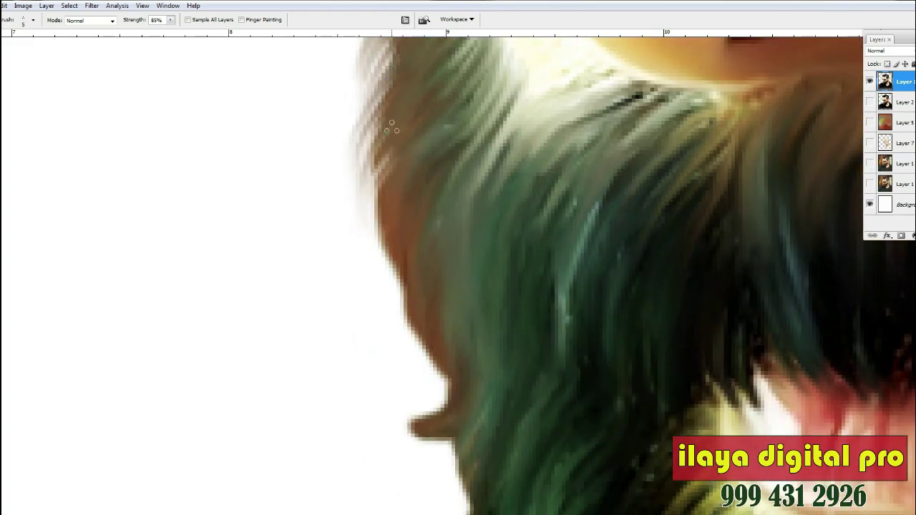
drag(392, 127, 362, 204)
mouse_move(408, 143)
mouse_down()
mouse_move(379, 220)
mouse_move(380, 291)
mouse_move(398, 218)
mouse_move(398, 322)
mouse_up()
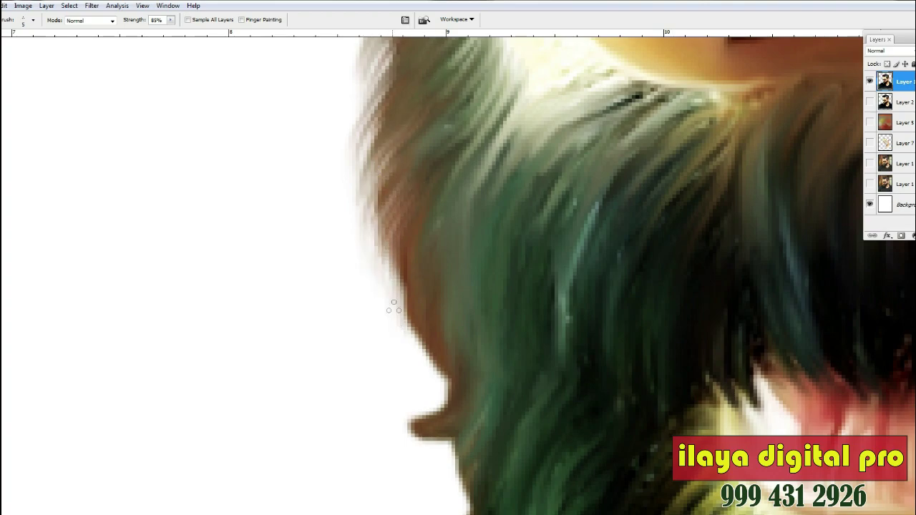
Step: Continue the fine smudged hairs down the inward-curving beard edge to just above the small protruding spike
drag(380, 189, 360, 284)
drag(390, 233, 380, 289)
drag(388, 214, 385, 315)
mouse_move(392, 262)
mouse_down()
mouse_move(408, 362)
mouse_move(379, 340)
mouse_up()
scroll(390, 267, down, 3)
drag(421, 164, 412, 208)
Step: Enlarge the brush to 7 and smudge away the protruding spike, pulling hairs along the beard edge down to the jacket collar
key(ctrl+minus)
key(ctrl+minus)
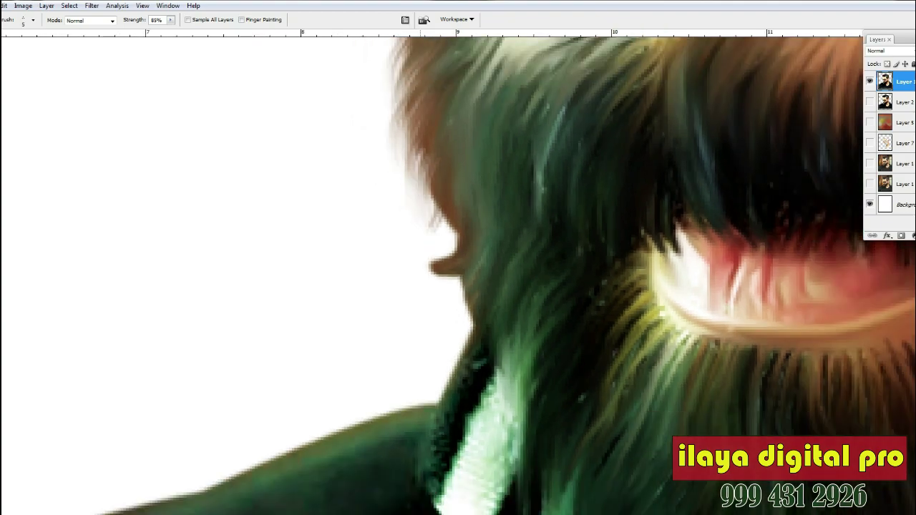
key(ctrl+minus)
scroll(458, 215, up, 4)
scroll(543, 167, down, 2)
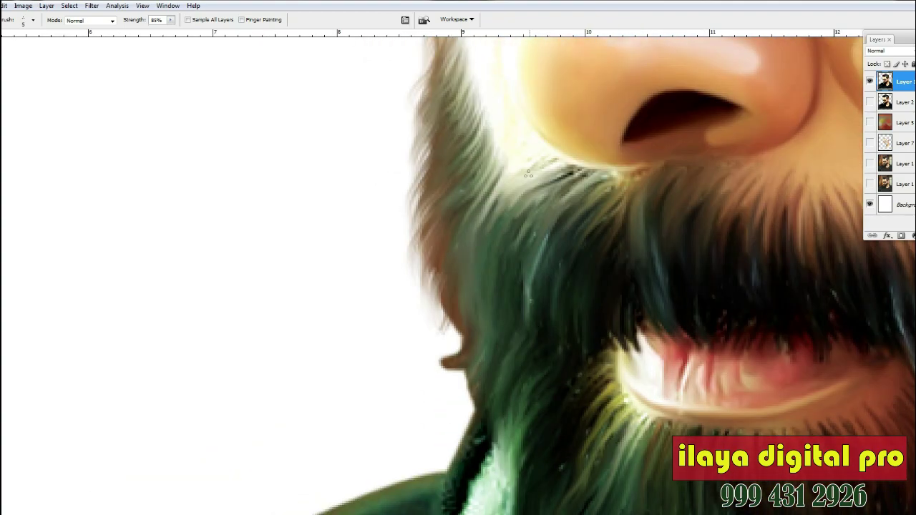
scroll(548, 163, down, 1)
mouse_move(454, 205)
mouse_down()
mouse_move(434, 262)
mouse_move(446, 206)
mouse_move(423, 241)
mouse_move(438, 268)
mouse_move(440, 225)
mouse_move(446, 289)
mouse_move(446, 272)
mouse_move(446, 297)
mouse_up()
mouse_move(447, 331)
mouse_down()
mouse_move(463, 231)
mouse_move(434, 317)
mouse_move(453, 222)
mouse_move(431, 312)
mouse_move(450, 219)
mouse_move(440, 228)
mouse_move(440, 332)
mouse_up()
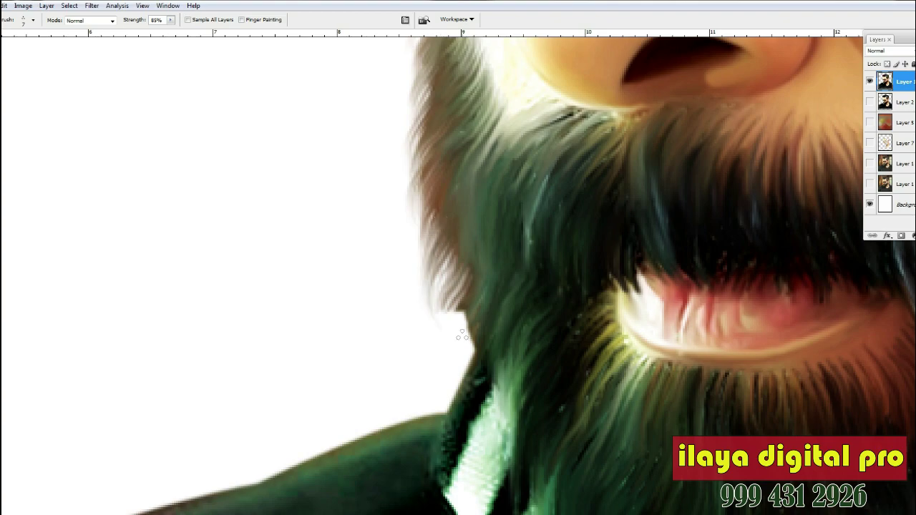
scroll(440, 315, down, 3)
mouse_move(453, 292)
mouse_down()
mouse_move(458, 263)
mouse_move(476, 250)
mouse_move(458, 298)
mouse_move(463, 311)
mouse_move(491, 247)
mouse_move(459, 317)
mouse_up()
Step: Smudge beard strands over the white collar stripe and the dark gap between its patches
scroll(527, 254, up, 5)
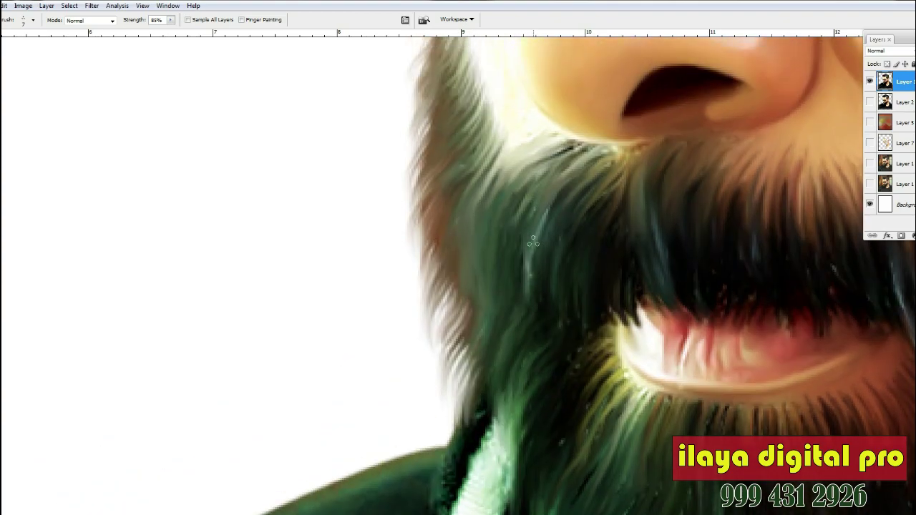
scroll(529, 131, down, 3)
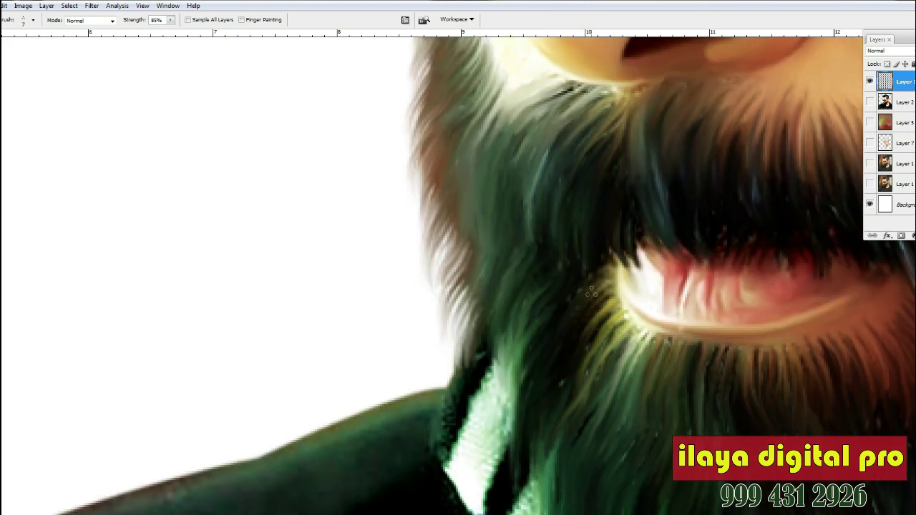
scroll(510, 241, down, 2)
drag(496, 238, 478, 282)
scroll(482, 241, down, 1)
mouse_move(527, 190)
mouse_down()
mouse_move(504, 251)
mouse_move(512, 168)
mouse_move(495, 274)
mouse_move(535, 236)
mouse_up()
scroll(517, 318, down, 2)
mouse_move(522, 313)
mouse_down()
mouse_move(536, 230)
mouse_move(516, 289)
mouse_move(567, 267)
mouse_up()
scroll(541, 286, down, 2)
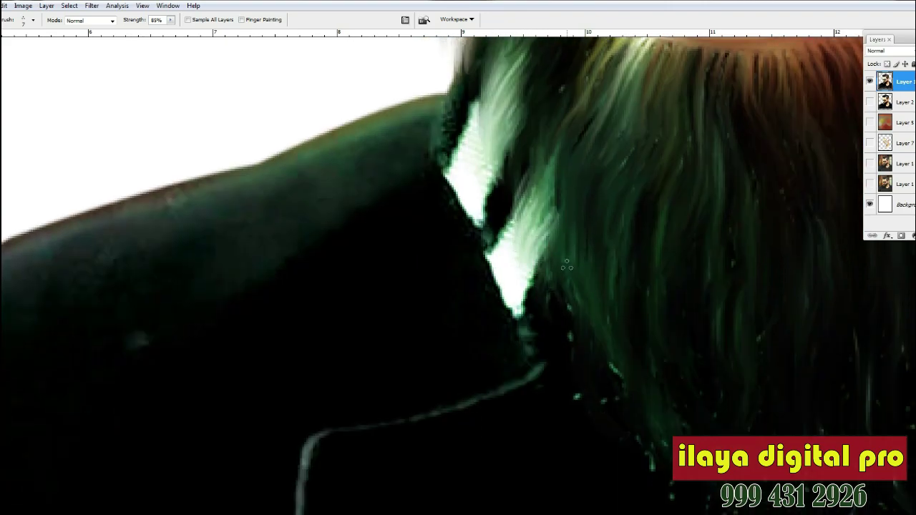
Step: Set the brush to 8 and pull fine strands from the lower white collar patch up into the beard
scroll(622, 326, down, 3)
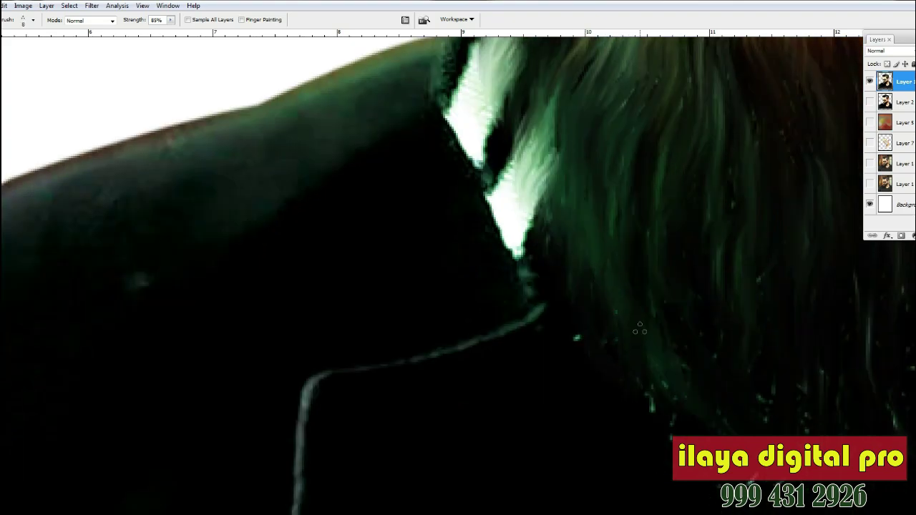
mouse_move(532, 212)
mouse_down()
mouse_move(553, 164)
mouse_move(546, 175)
mouse_move(542, 136)
mouse_up()
drag(522, 202, 538, 136)
mouse_move(512, 172)
mouse_down()
mouse_move(534, 117)
mouse_move(526, 112)
mouse_up()
Step: Smudge fine hairs along the beard's lower edge where it overlaps the neck
drag(626, 281, 279, 133)
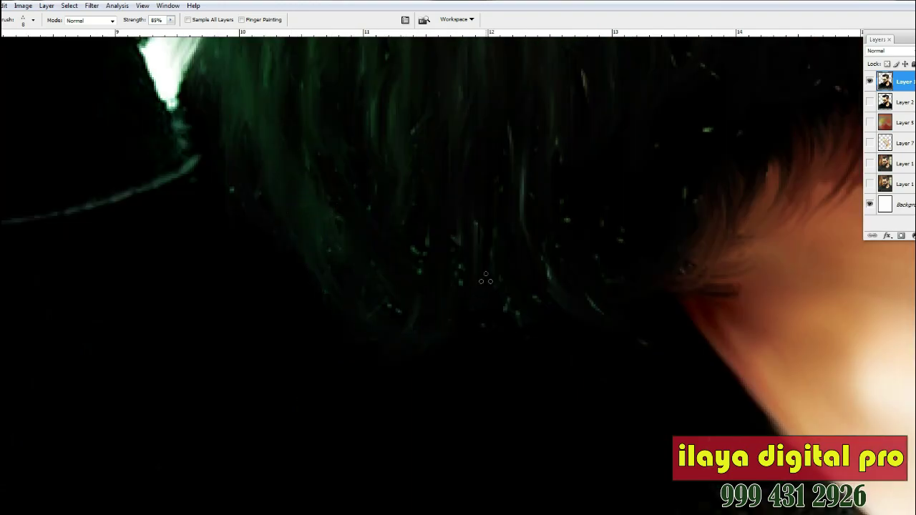
drag(653, 253, 374, 396)
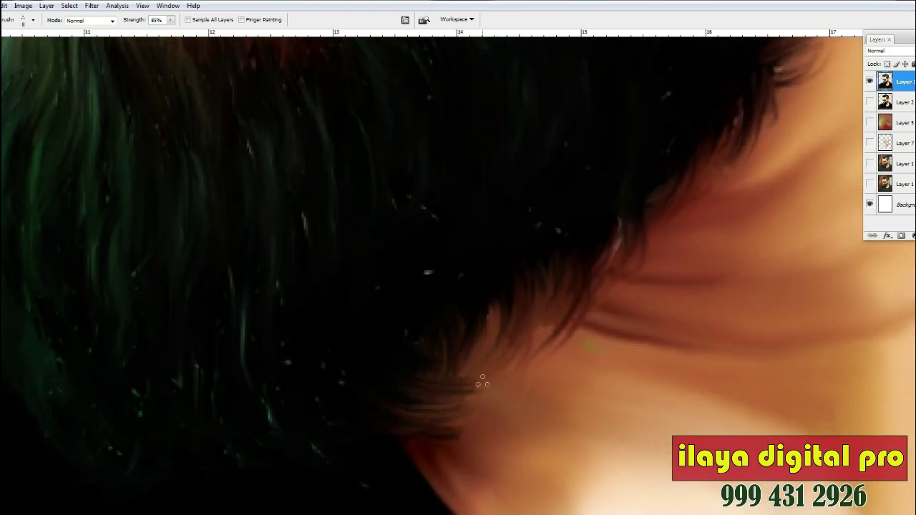
drag(495, 326, 465, 346)
drag(593, 282, 593, 384)
drag(626, 336, 614, 370)
Step: Smudge the sideburn strands below the sunglasses arm and along the edge facing the ear
mouse_move(734, 218)
mouse_down()
mouse_move(540, 355)
mouse_move(527, 409)
mouse_up()
scroll(486, 309, up, 10)
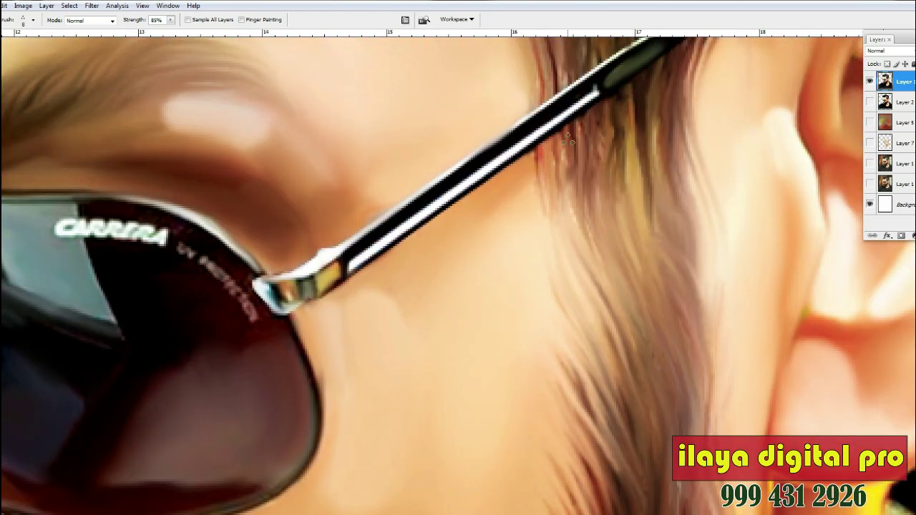
mouse_move(567, 140)
mouse_down()
mouse_move(586, 237)
mouse_move(549, 177)
mouse_move(600, 151)
mouse_move(613, 223)
mouse_move(633, 133)
mouse_move(647, 263)
mouse_up()
drag(688, 155, 652, 160)
scroll(702, 240, down, 2)
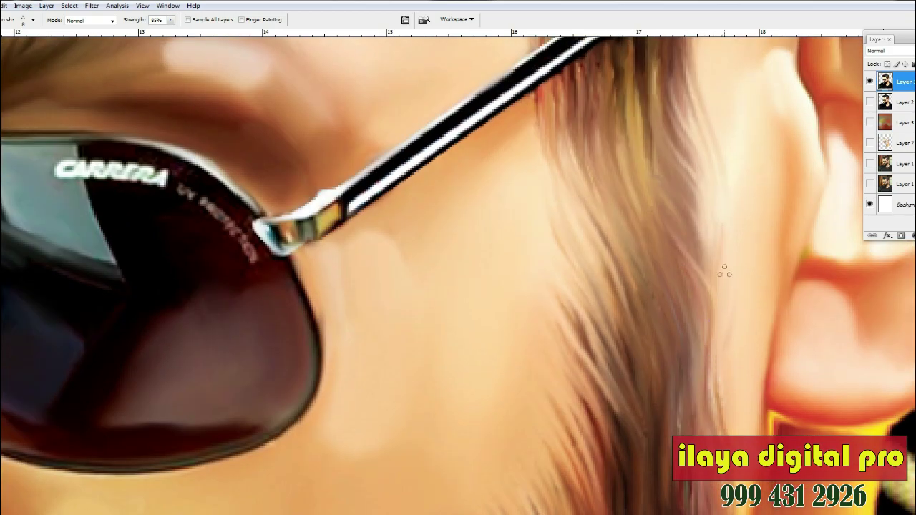
scroll(671, 146, down, 3)
drag(671, 146, 727, 307)
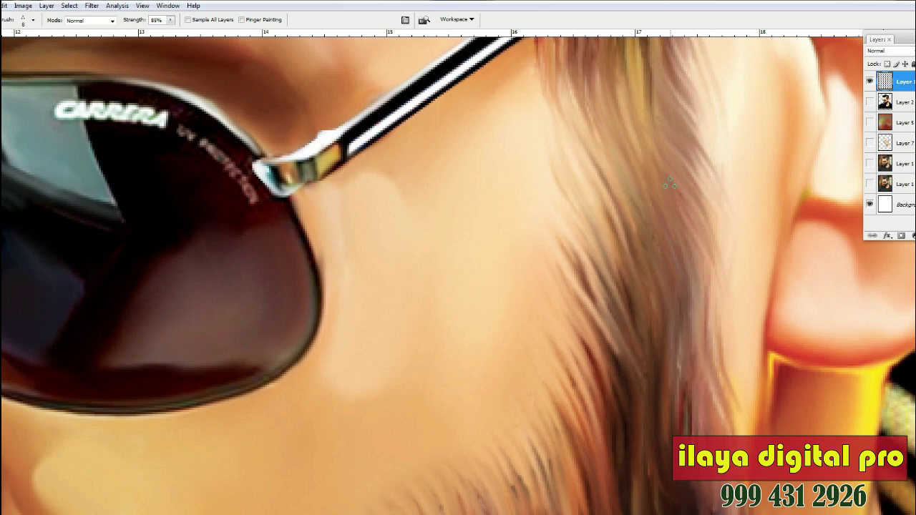
scroll(704, 261, down, 2)
scroll(717, 201, down, 1)
drag(717, 198, 738, 280)
Step: Pull curved hairs from the beard's back edge below the earlobe onto the neck, undoing the stray strokes
drag(716, 425, 742, 322)
mouse_move(703, 423)
mouse_down()
mouse_move(719, 325)
mouse_move(783, 420)
mouse_up()
scroll(680, 219, down, 1)
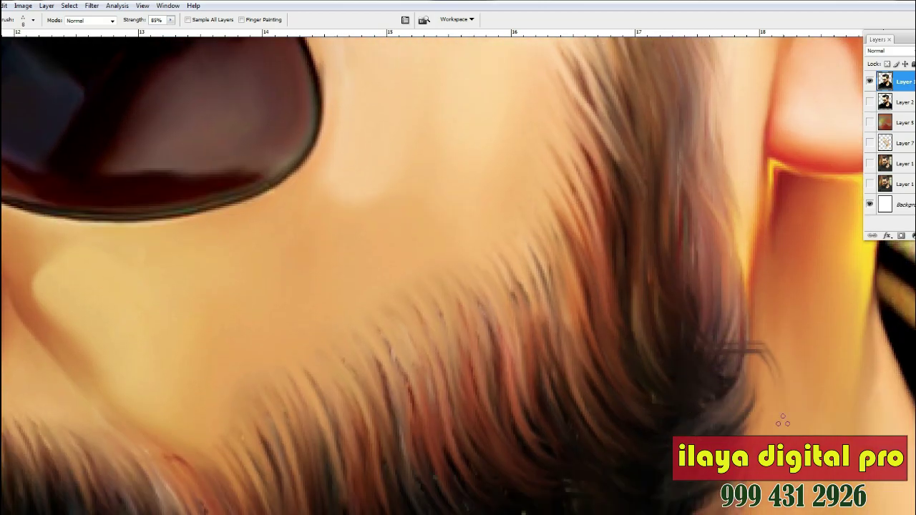
key(z)
key(ctrl+z)
click(718, 337)
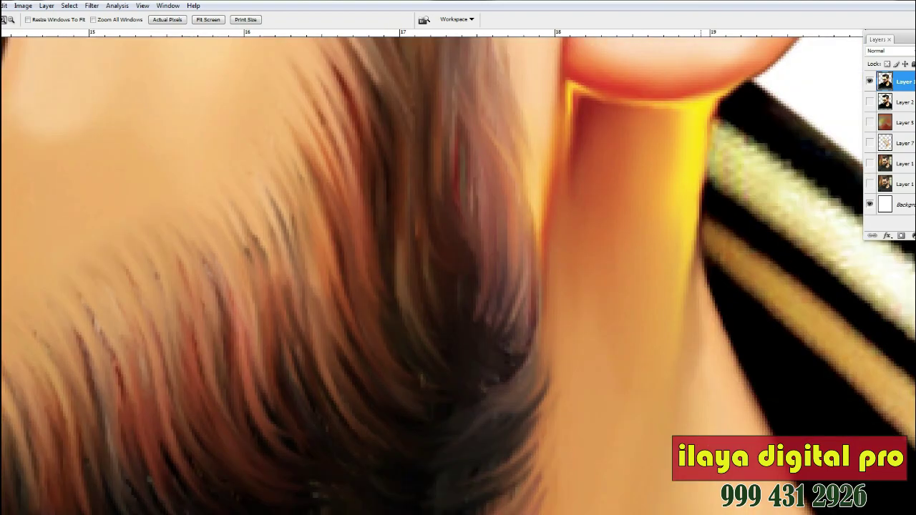
key(r)
scroll(471, 187, up, 1)
drag(470, 188, 544, 291)
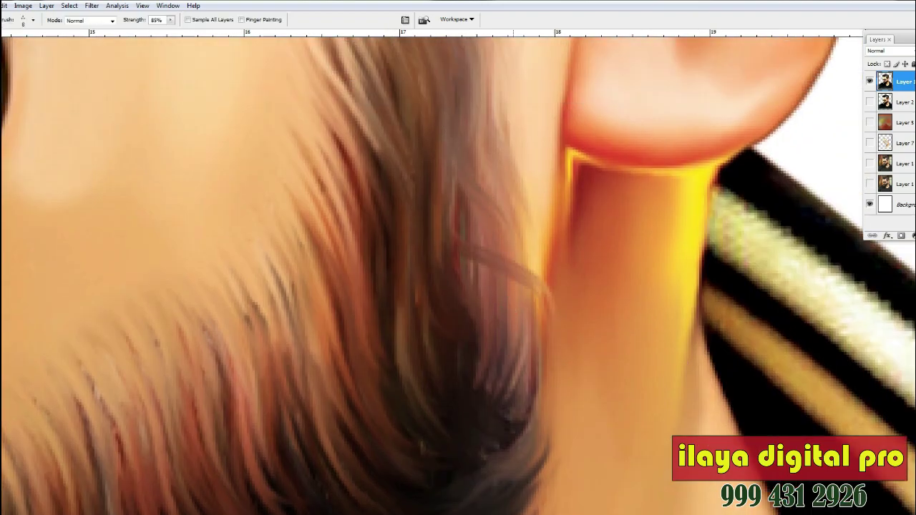
key(ctrl+z)
drag(500, 360, 547, 418)
drag(505, 376, 544, 471)
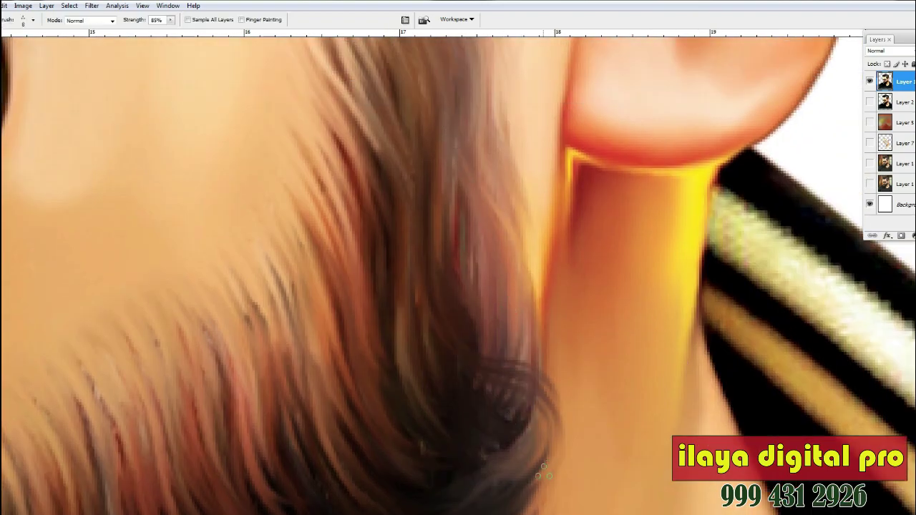
Step: Review the whole portrait and briefly toggle the visibility of the red-brown texture layer
key(ctrl+minus)
key(ctrl+minus)
key(ctrl+minus)
key(ctrl+minus)
key(ctrl+minus)
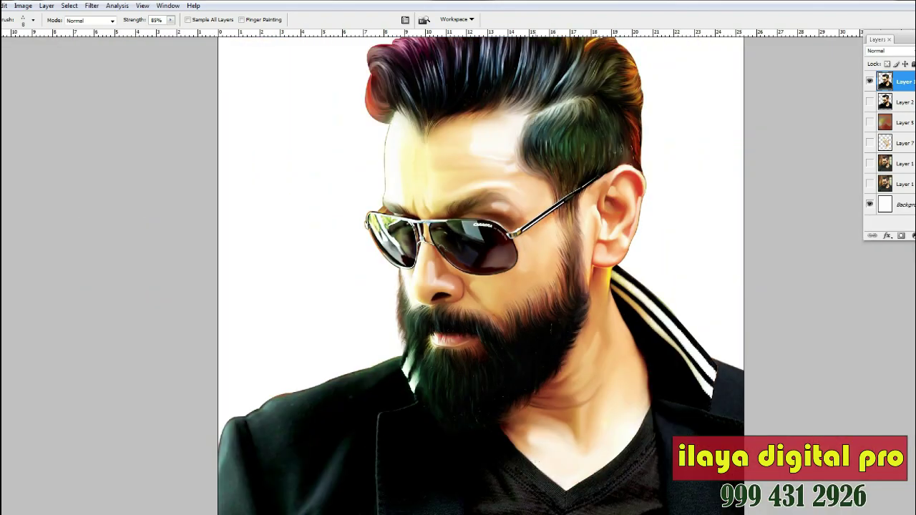
click(870, 123)
click(870, 122)
Step: Load the portrait's outline as a selection around the forehead edge and return to the Smudge tool
key(z)
drag(300, 52, 524, 254)
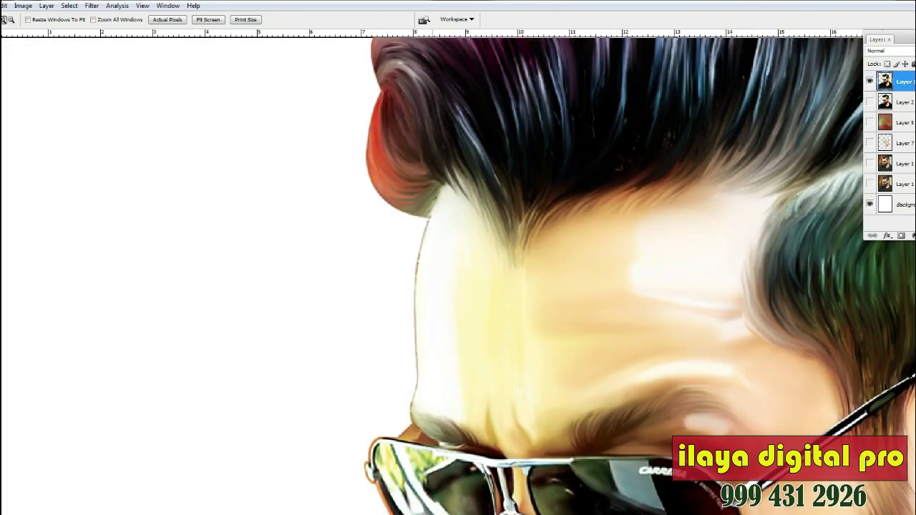
click(431, 256)
scroll(458, 272, down, 2)
key(b)
key(r)
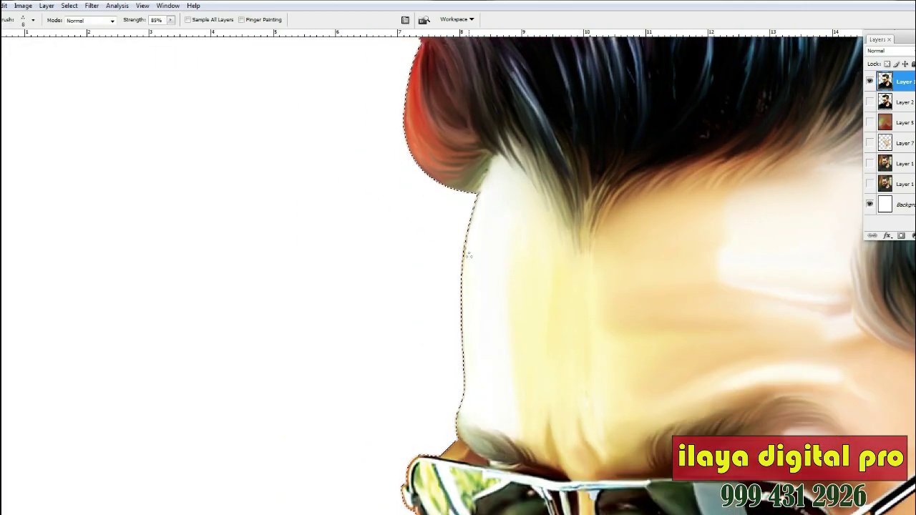
Step: Smudge the outer forehead edge inside the selection with the speckled brush at size 45 and 65% strength
right_click(469, 254)
click(556, 41)
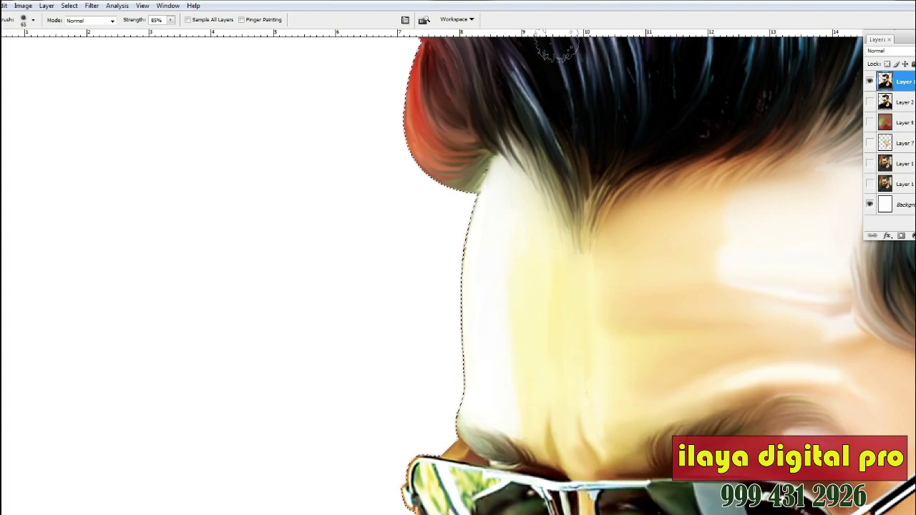
key(bracketleft)
key(6)
key(5)
key(bracketleft)
key(bracketleft)
key(bracketleft)
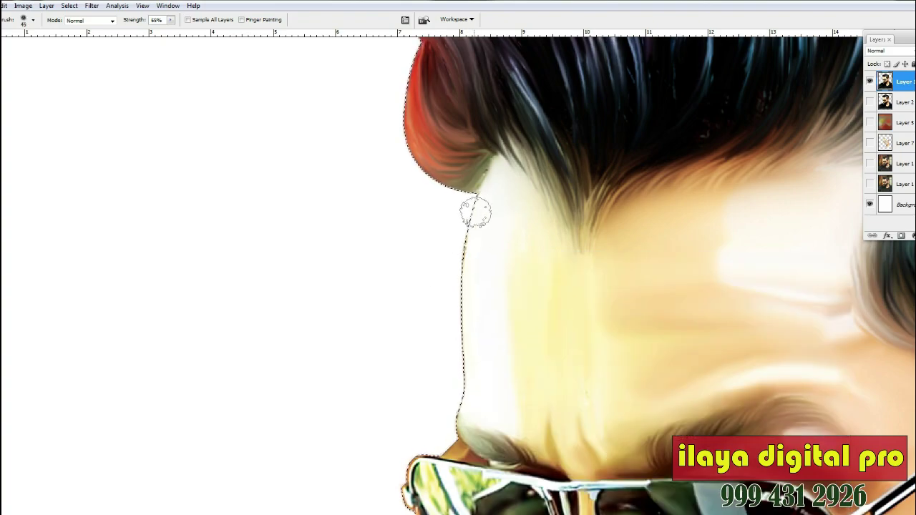
scroll(469, 344, up, 3)
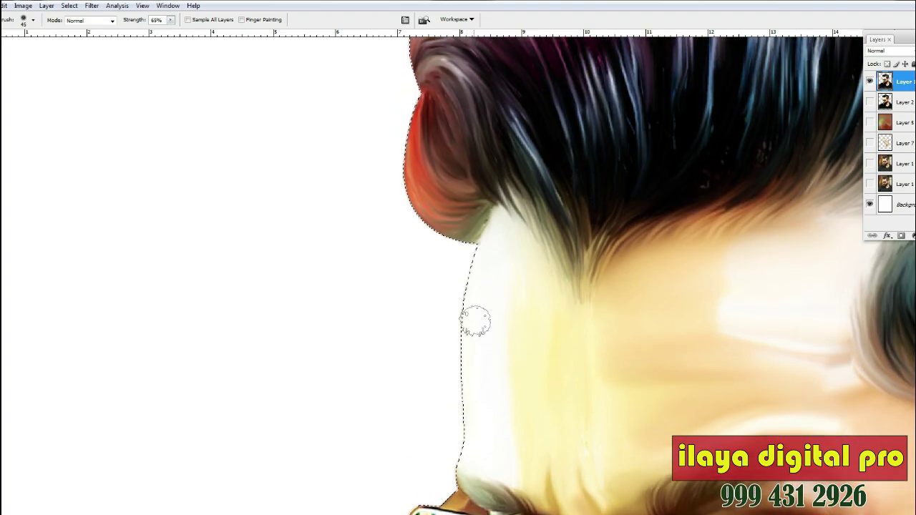
Step: Reduce the speckled brush to 25 and smooth the outer edge of the ear down to the earlobe
mouse_move(841, 400)
mouse_down()
mouse_move(316, 214)
mouse_move(308, 188)
mouse_up()
key(bracketleft)
key(bracketleft)
key(bracketleft)
key(bracketleft)
key(bracketleft)
key(bracketleft)
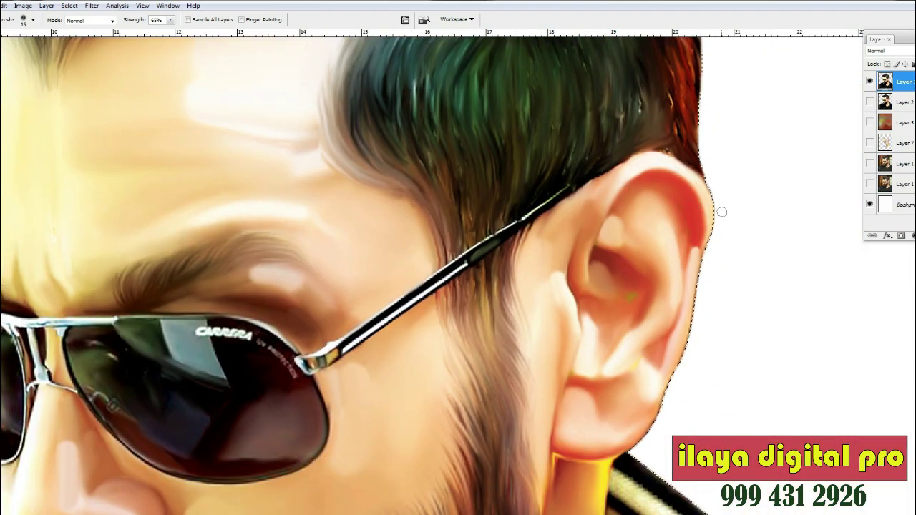
key(bracketright)
scroll(649, 407, down, 3)
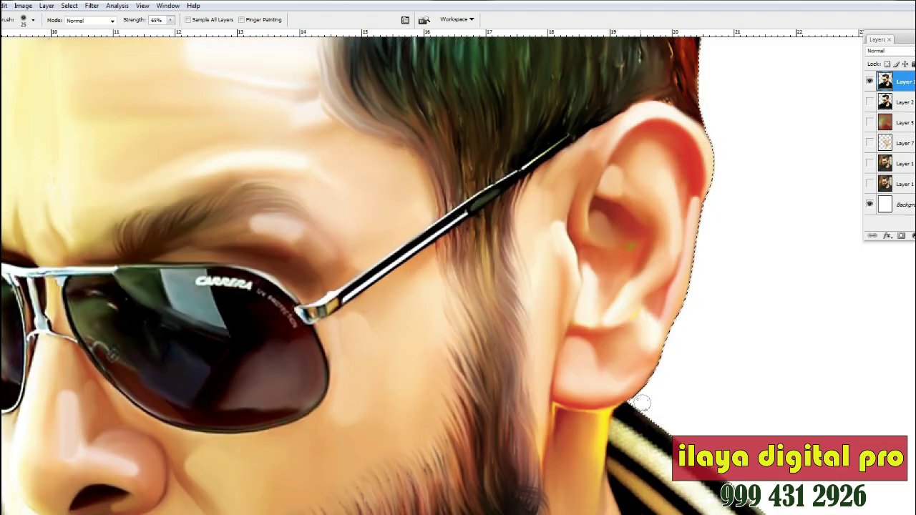
scroll(679, 364, down, 3)
Step: Set up the three-dot smudge brush at 11 px and 90% strength for the front curl of the hair
scroll(564, 311, up, 8)
drag(563, 311, 600, 473)
drag(458, 215, 604, 389)
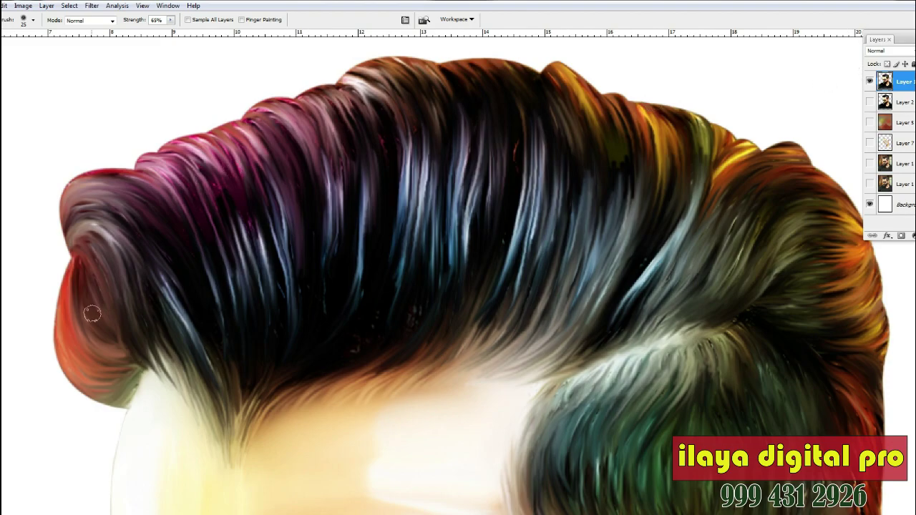
right_click(93, 313)
click(311, 382)
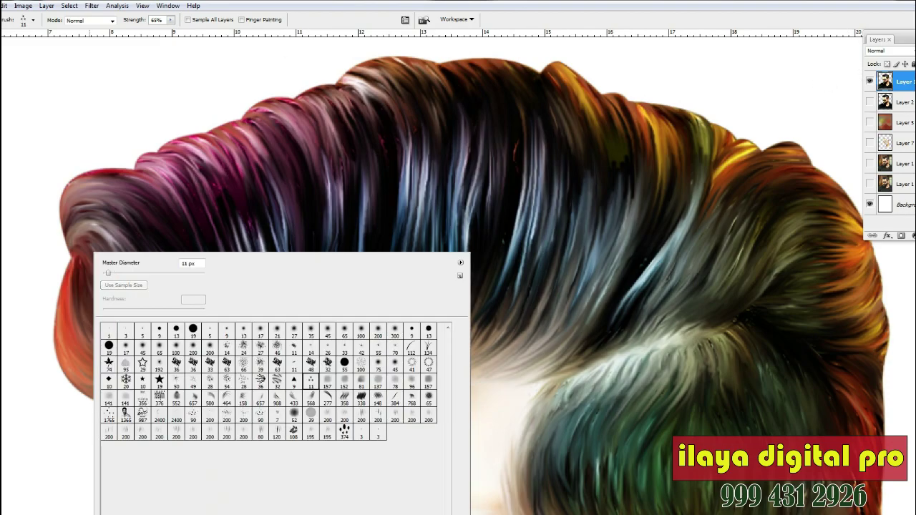
key(Return)
drag(87, 401, 463, 344)
key(ctrl+plus)
key(ctrl+plus)
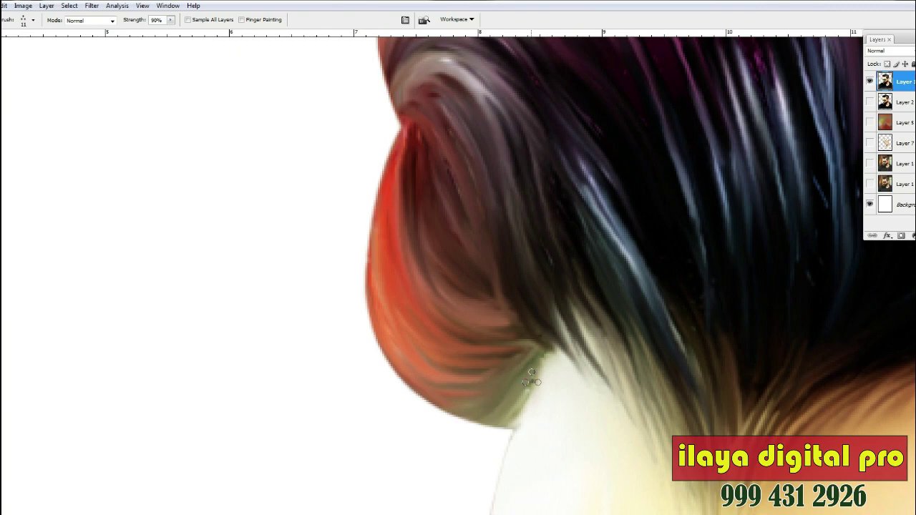
Step: Smudge the bottom and outer edge of the red front curl into fine strands on the white background
scroll(533, 343, down, 3)
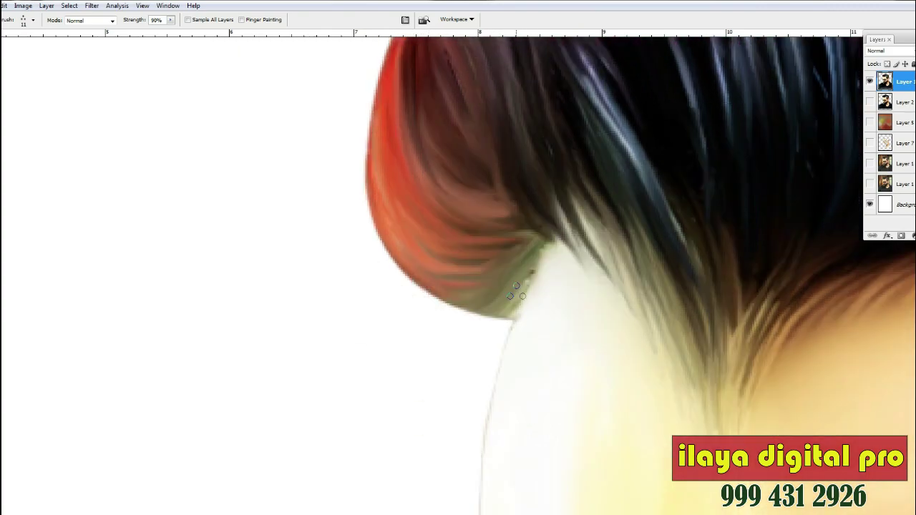
drag(520, 286, 466, 292)
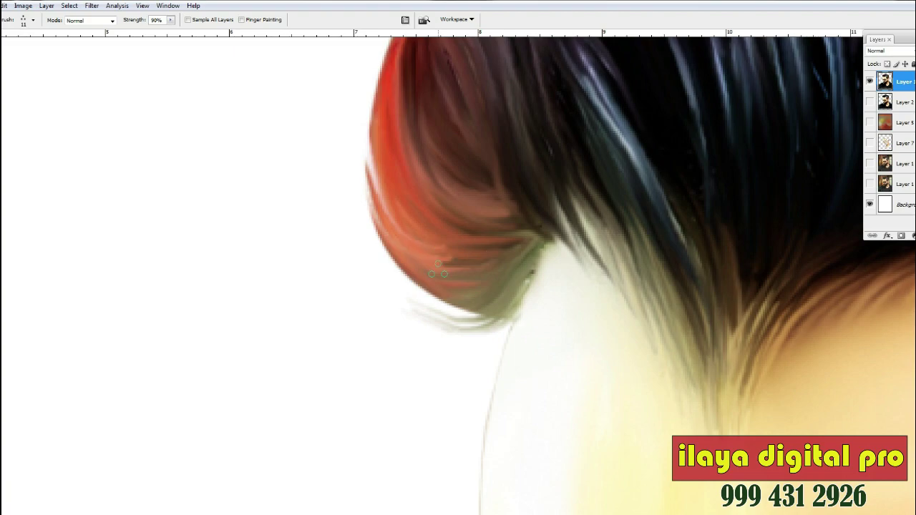
scroll(522, 344, up, 2)
drag(522, 344, 387, 302)
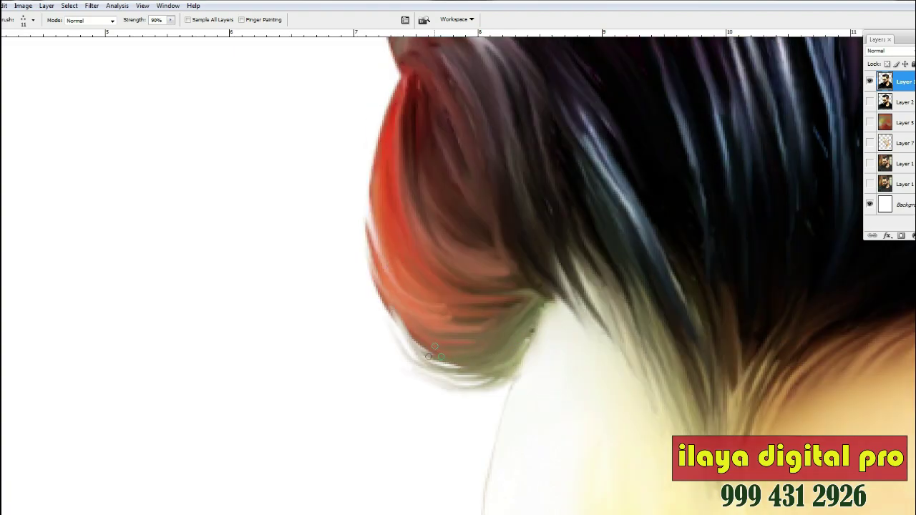
drag(434, 352, 352, 259)
drag(403, 323, 363, 208)
Step: Pull fine strands along the quiff's front edge above the red curl and over its rounded top
scroll(400, 214, up, 6)
mouse_move(406, 275)
mouse_down()
mouse_move(406, 242)
mouse_move(359, 390)
mouse_up()
scroll(379, 275, up, 4)
drag(393, 210, 368, 309)
mouse_move(385, 237)
mouse_down()
mouse_move(378, 339)
mouse_move(498, 254)
mouse_up()
scroll(421, 235, up, 2)
mouse_move(357, 307)
mouse_down()
mouse_move(403, 241)
mouse_move(531, 238)
mouse_up()
mouse_move(441, 236)
mouse_down()
mouse_move(557, 246)
mouse_move(609, 295)
mouse_up()
mouse_move(538, 229)
mouse_down()
mouse_move(488, 232)
mouse_move(648, 250)
mouse_up()
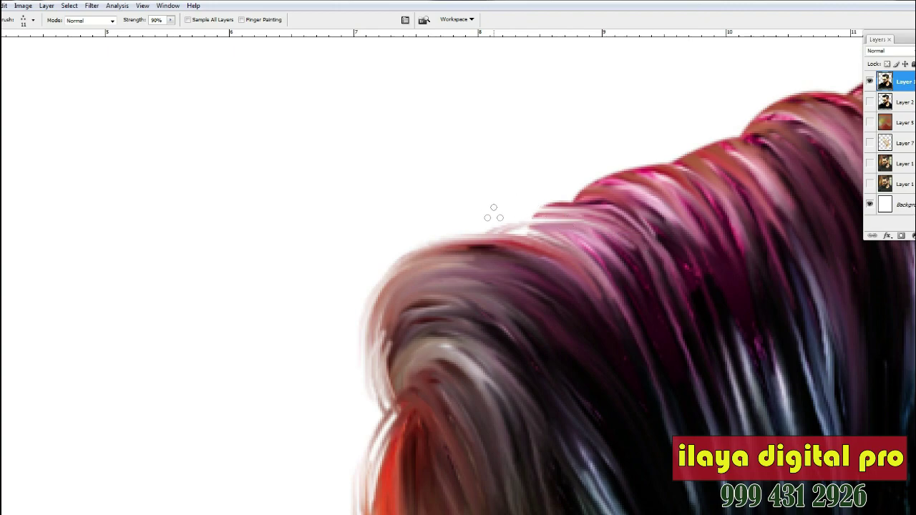
Step: Smudge the magenta tufts along the upper outline of the quiff into soft overlapping strands
drag(533, 206, 685, 256)
mouse_move(545, 192)
mouse_down()
mouse_move(683, 222)
mouse_move(698, 235)
mouse_up()
mouse_move(581, 174)
mouse_down()
mouse_move(685, 188)
mouse_move(716, 222)
mouse_up()
mouse_move(616, 168)
mouse_down()
mouse_move(721, 179)
mouse_move(751, 219)
mouse_up()
drag(672, 149, 763, 193)
Step: Show the red-brown texture layer behind the portrait
key(ctrl+minus)
key(ctrl+minus)
key(ctrl+minus)
key(ctrl+minus)
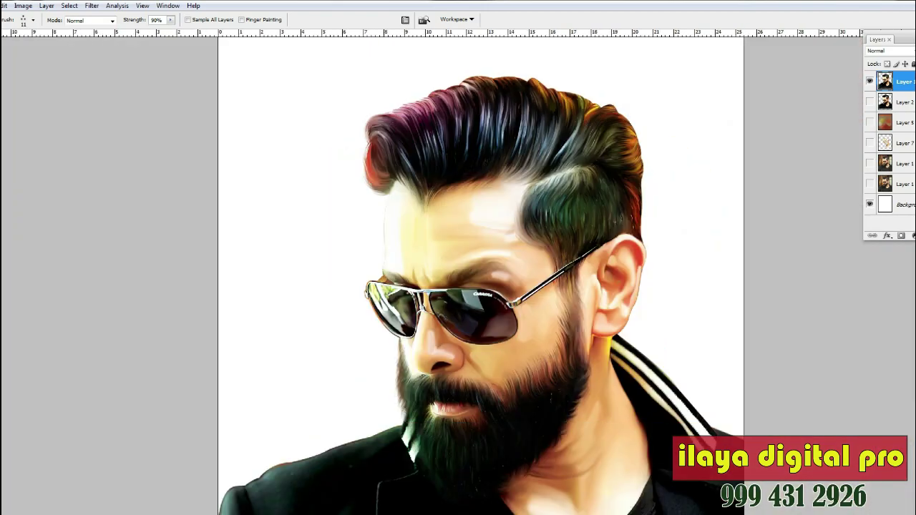
click(869, 122)
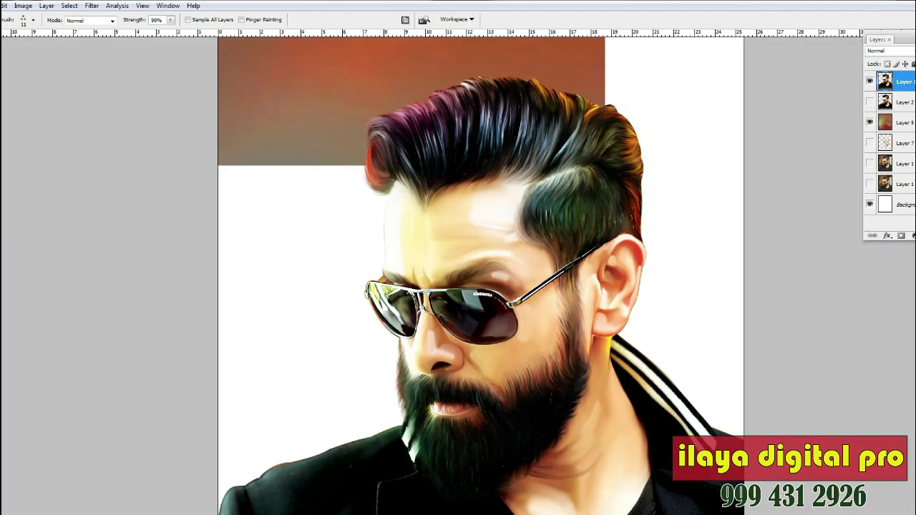
Step: Smudge the outer edge of the red front curl and the rounded hair above it into fine strands over the background
key(ctrl+space)
drag(364, 77, 562, 275)
click(427, 271)
scroll(429, 272, up, 3)
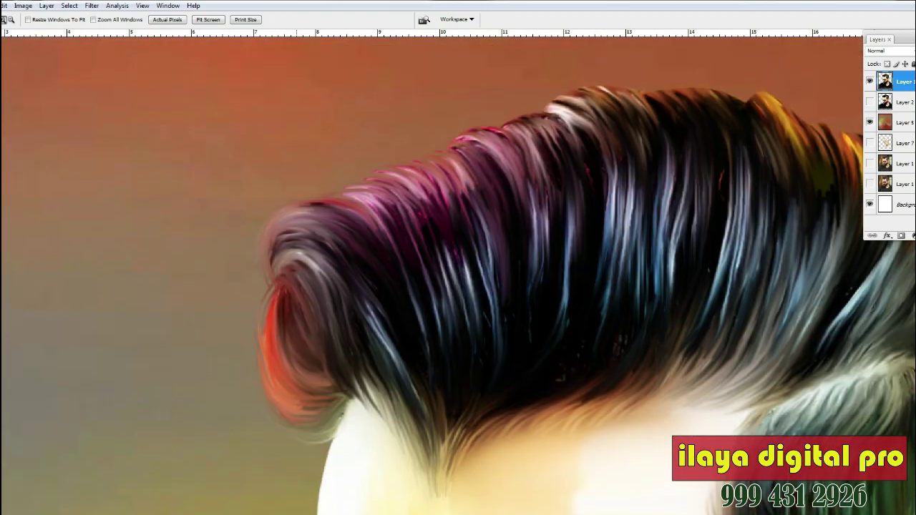
drag(472, 151, 286, 204)
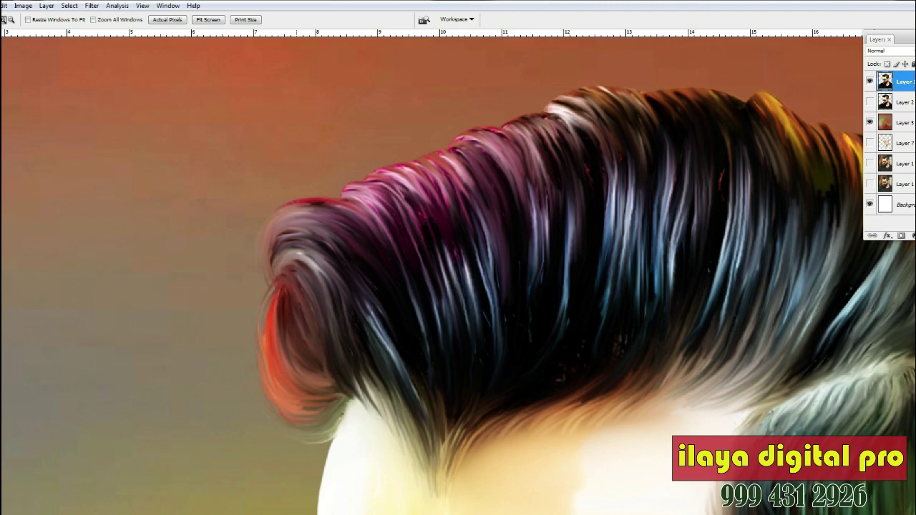
click(466, 280)
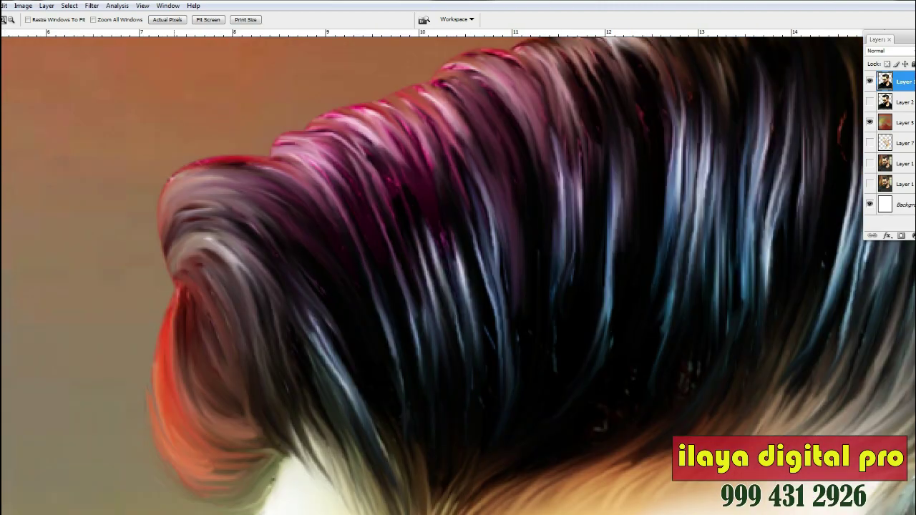
scroll(242, 388, down, 3)
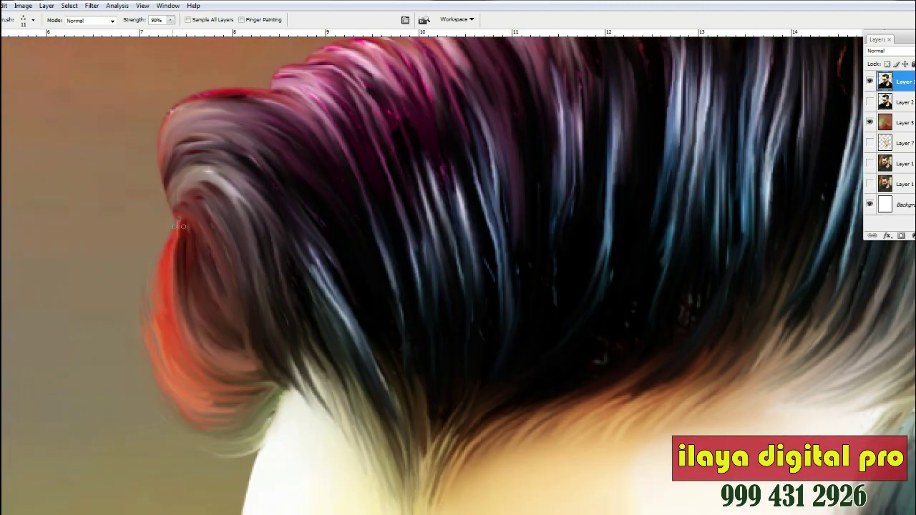
scroll(161, 249, up, 3)
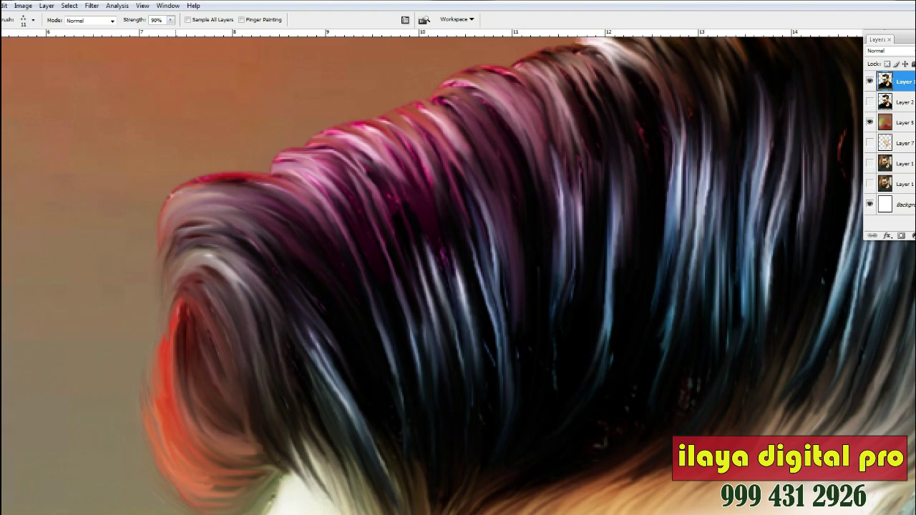
scroll(163, 325, up, 3)
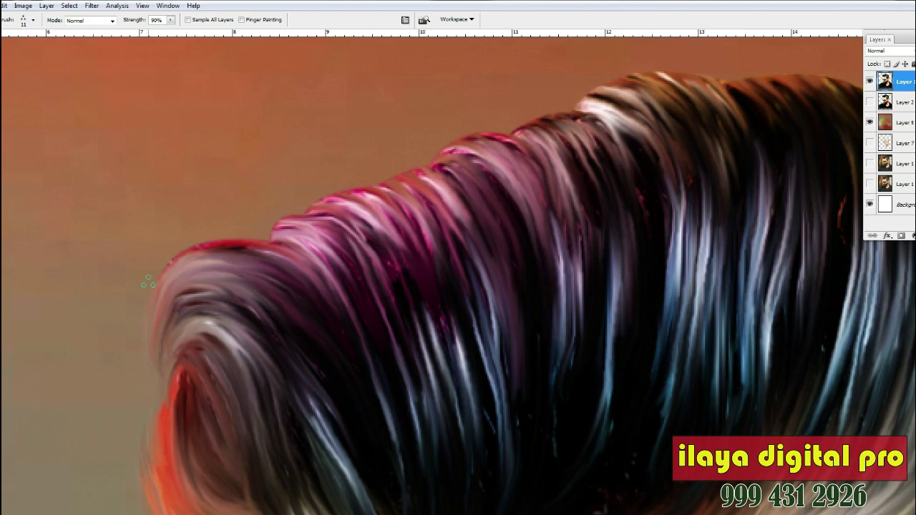
drag(328, 291, 187, 275)
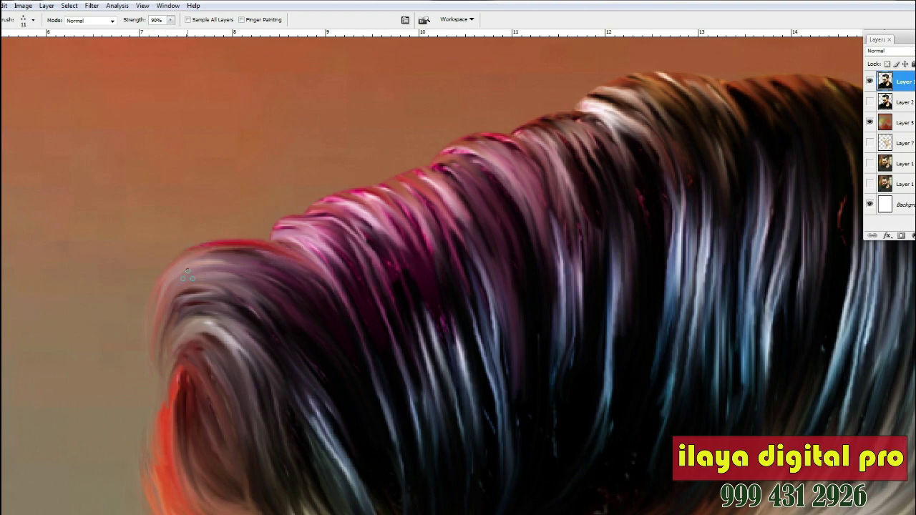
Step: Smudge the magenta tufts along the quiff's upper front outline into soft strands over the background, using 80% strength
scroll(187, 276, up, 5)
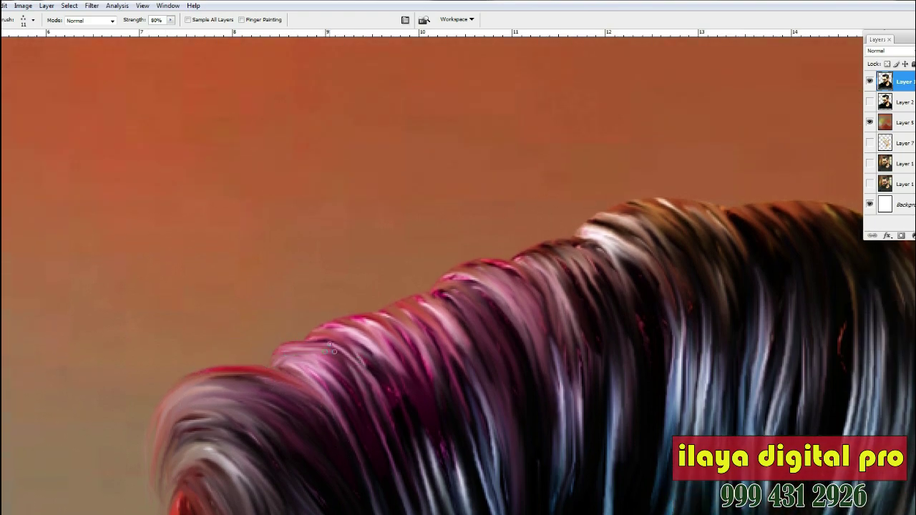
mouse_move(316, 350)
mouse_down()
mouse_move(387, 328)
mouse_move(471, 322)
mouse_up()
drag(486, 360, 420, 309)
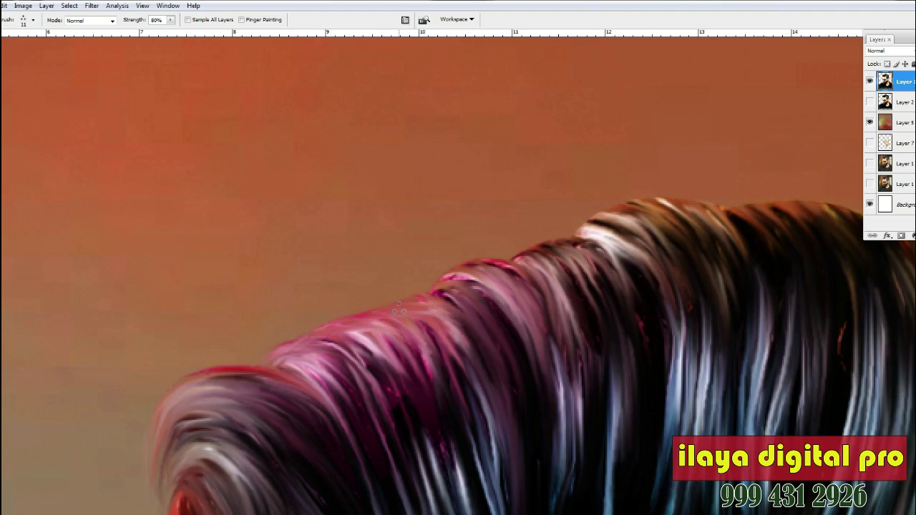
drag(404, 381, 379, 323)
drag(441, 383, 318, 330)
drag(435, 406, 315, 331)
drag(395, 370, 280, 341)
drag(379, 372, 286, 348)
mouse_move(358, 401)
mouse_down()
mouse_move(279, 357)
mouse_move(239, 361)
mouse_up()
drag(407, 388, 353, 343)
drag(469, 347, 422, 315)
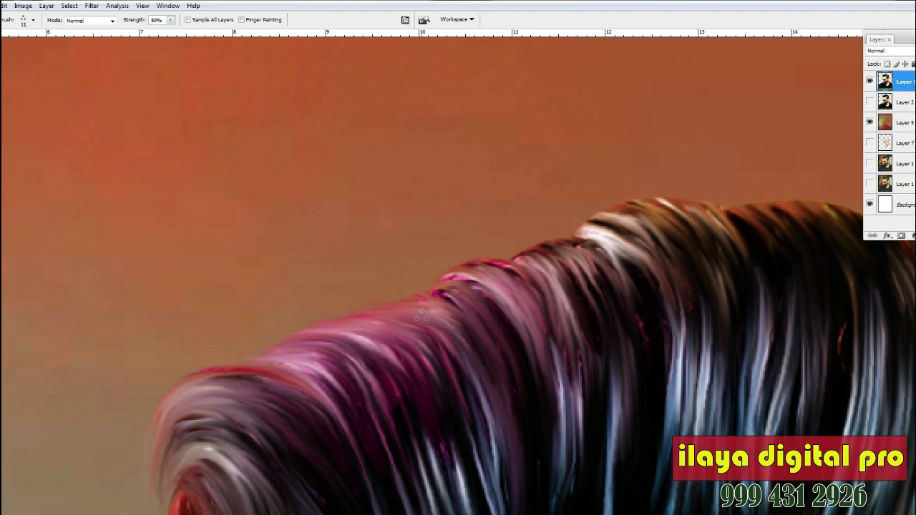
drag(436, 357, 372, 327)
drag(427, 377, 367, 331)
drag(326, 395, 284, 366)
mouse_move(336, 493)
mouse_down()
mouse_move(315, 385)
mouse_move(315, 433)
mouse_up()
Step: Pull the brown, dark and yellow hair along the top of the crown into soft strands with a 15 px smudge brush
mouse_move(661, 372)
mouse_down()
mouse_move(375, 436)
mouse_move(375, 447)
mouse_up()
mouse_move(743, 365)
mouse_down()
mouse_move(722, 299)
mouse_move(669, 272)
mouse_up()
drag(723, 327, 657, 265)
drag(679, 315, 612, 237)
mouse_move(685, 418)
mouse_down()
mouse_move(654, 315)
mouse_move(557, 213)
mouse_up()
mouse_move(630, 294)
mouse_down()
mouse_move(554, 229)
mouse_move(499, 213)
mouse_move(533, 224)
mouse_move(394, 209)
mouse_up()
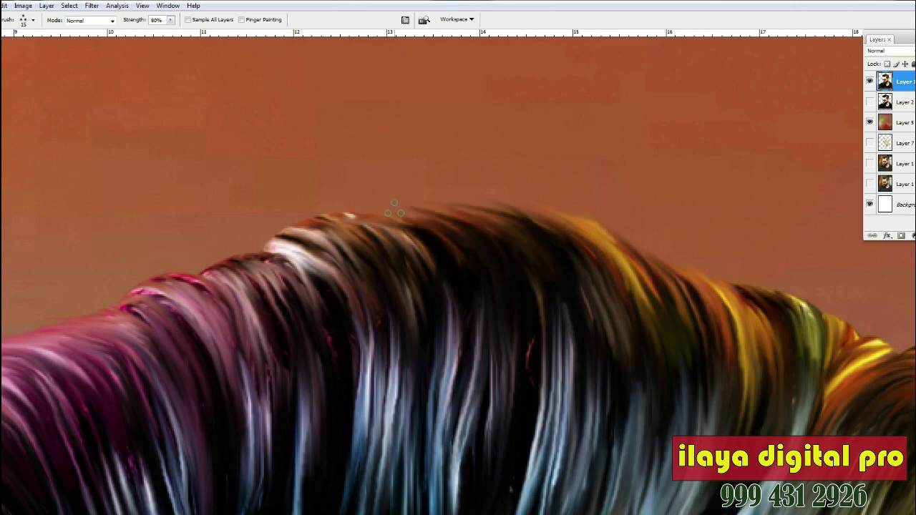
Step: Flick more fine dark strands off the brown top of the crown and beside the yellow streak
scroll(394, 209, down, 5)
mouse_move(268, 311)
mouse_down()
mouse_move(260, 223)
mouse_move(179, 166)
mouse_up()
mouse_move(254, 204)
mouse_down()
mouse_move(250, 179)
mouse_move(184, 152)
mouse_up()
key(ctrl+z)
drag(200, 208, 136, 172)
mouse_move(625, 166)
mouse_down()
mouse_move(592, 132)
mouse_move(526, 140)
mouse_up()
drag(456, 89, 404, 125)
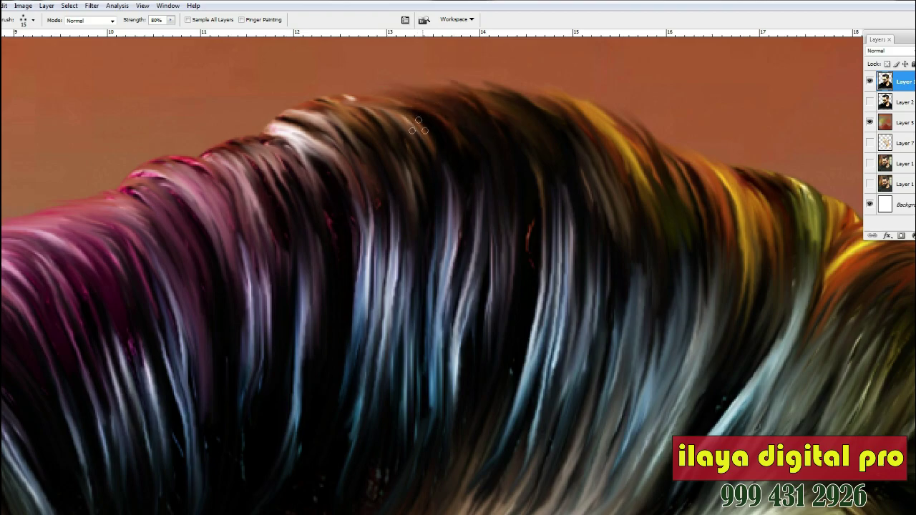
Step: Blend the pink and purple tufts in front of the white highlight into one flowing outline of soft strands
scroll(402, 186, up, 3)
scroll(315, 151, up, 2)
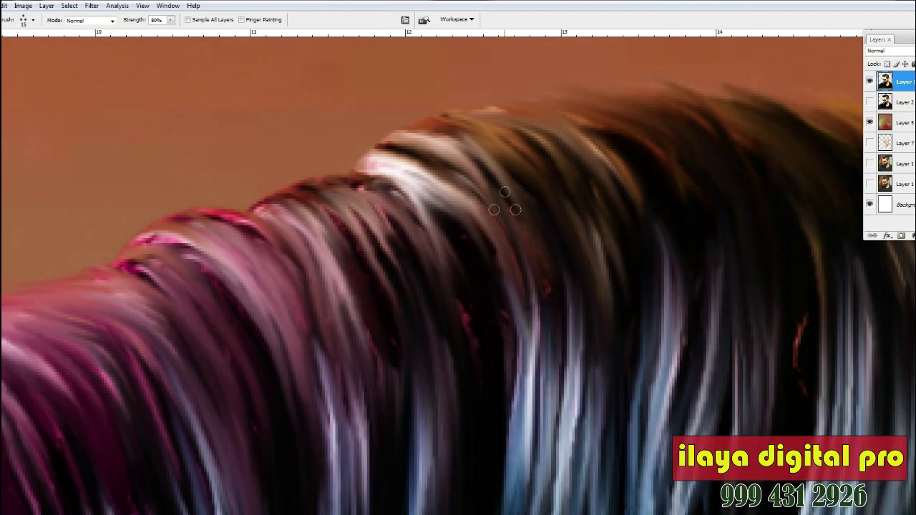
scroll(402, 208, down, 4)
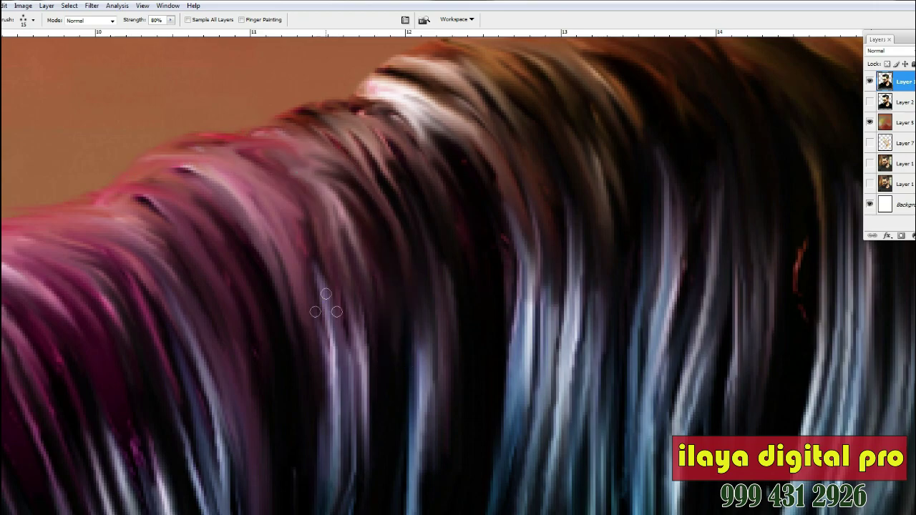
scroll(307, 258, up, 4)
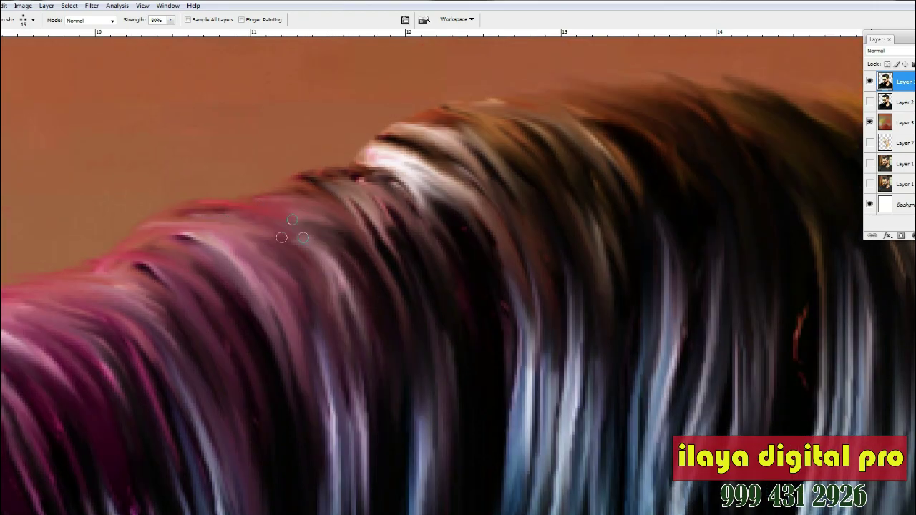
drag(309, 175, 479, 392)
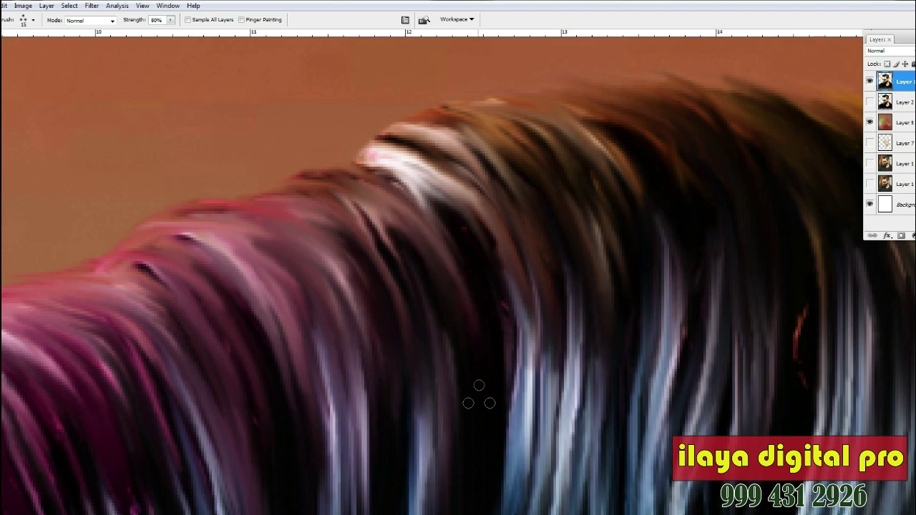
mouse_move(330, 183)
mouse_down()
mouse_move(434, 279)
mouse_move(493, 398)
mouse_up()
scroll(501, 344, up, 2)
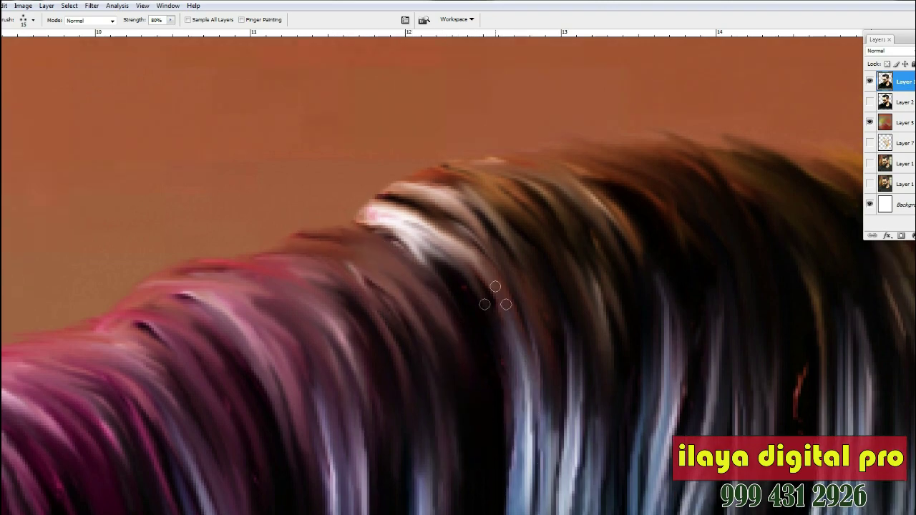
Step: Smudge the white highlight tuft and the brown hair behind it into long overlapping strands
scroll(380, 247, up, 2)
drag(389, 245, 584, 358)
mouse_move(416, 233)
mouse_down()
mouse_move(545, 224)
mouse_move(676, 400)
mouse_up()
mouse_move(372, 262)
mouse_down()
mouse_move(541, 358)
mouse_move(583, 501)
mouse_up()
scroll(532, 358, down, 2)
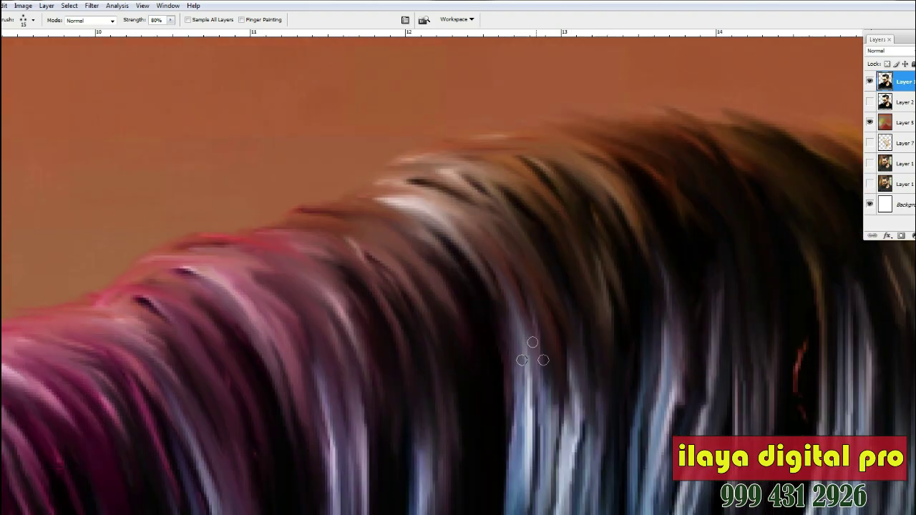
drag(573, 422, 512, 187)
drag(666, 419, 624, 218)
drag(583, 405, 555, 218)
Step: Smudge away the red speck in the dark hair and extend the neighboring strands up toward the crown
drag(791, 232, 406, 327)
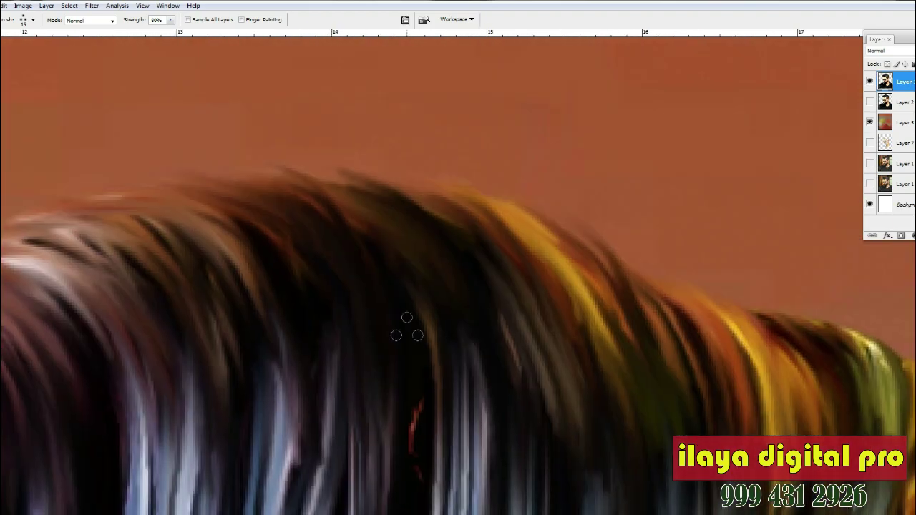
drag(417, 389, 415, 452)
drag(398, 451, 388, 344)
mouse_move(278, 468)
mouse_down()
mouse_move(286, 320)
mouse_move(259, 274)
mouse_up()
drag(307, 484, 287, 221)
Step: Smudge the yellow, orange and green hair along the rear slope of the crown into fine strands over the background
scroll(638, 452, right, 8)
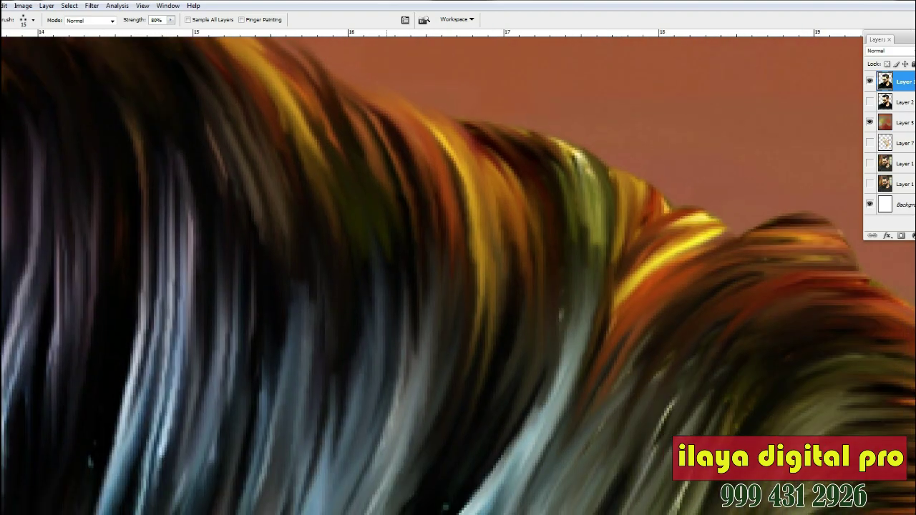
scroll(638, 453, down, 2)
mouse_move(628, 318)
mouse_down()
mouse_move(656, 284)
mouse_move(608, 220)
mouse_move(624, 242)
mouse_move(577, 237)
mouse_move(462, 175)
mouse_move(489, 224)
mouse_move(425, 162)
mouse_move(420, 221)
mouse_move(296, 122)
mouse_up()
drag(777, 395, 415, 182)
scroll(415, 182, up, 1)
mouse_move(286, 176)
mouse_down()
mouse_move(329, 142)
mouse_move(472, 145)
mouse_up()
mouse_move(306, 152)
mouse_down()
mouse_move(357, 128)
mouse_move(452, 140)
mouse_up()
scroll(501, 186, down, 1)
mouse_move(345, 97)
mouse_down()
mouse_move(436, 87)
mouse_move(518, 135)
mouse_up()
mouse_move(400, 120)
mouse_down()
mouse_move(479, 129)
mouse_move(555, 173)
mouse_up()
mouse_move(501, 175)
mouse_down()
mouse_move(532, 188)
mouse_move(617, 273)
mouse_up()
drag(434, 80, 528, 144)
Step: Soften the orange and yellow hair edge at the back of the head into the background
scroll(529, 145, down, 5)
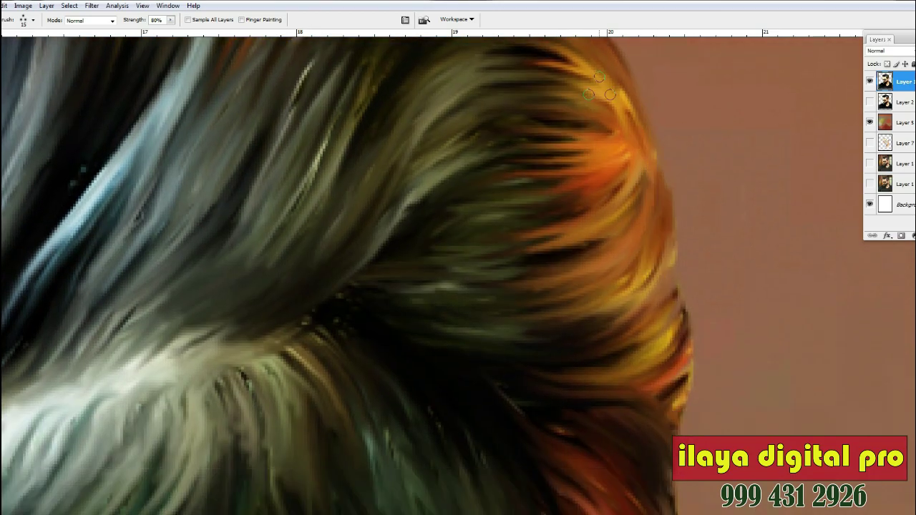
scroll(638, 109, down, 3)
scroll(637, 293, up, 3)
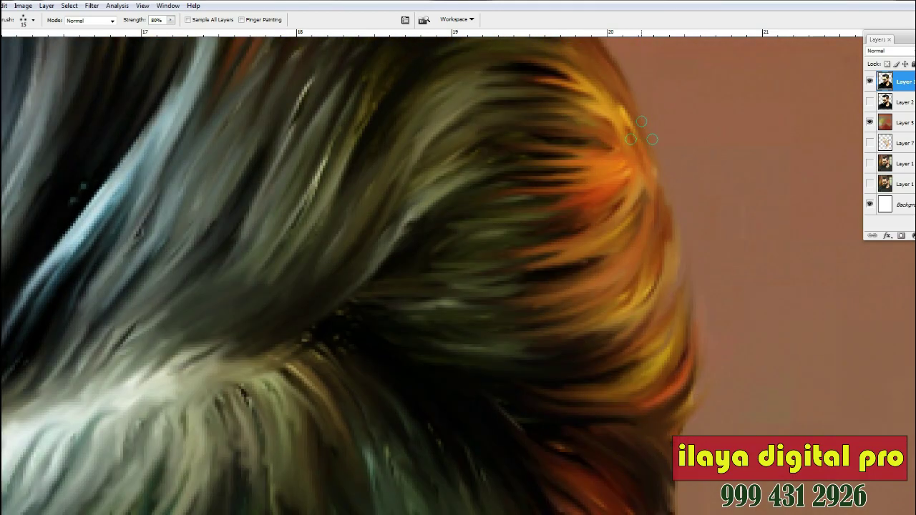
Step: Set up a new layer in Color blend mode, confined to a selection of the portrait, with a soft round 300 px brush
mouse_move(272, 315)
mouse_down()
mouse_move(208, 293)
mouse_move(168, 303)
mouse_move(92, 364)
mouse_up()
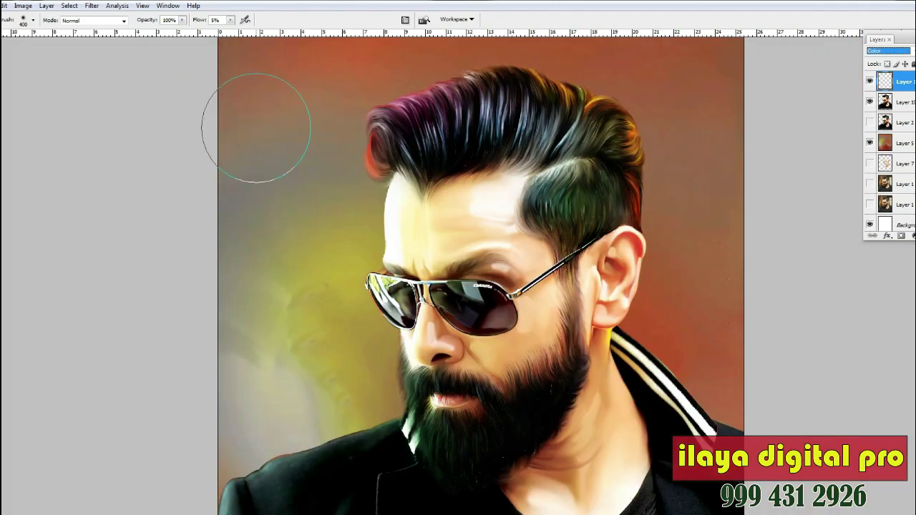
right_click(257, 127)
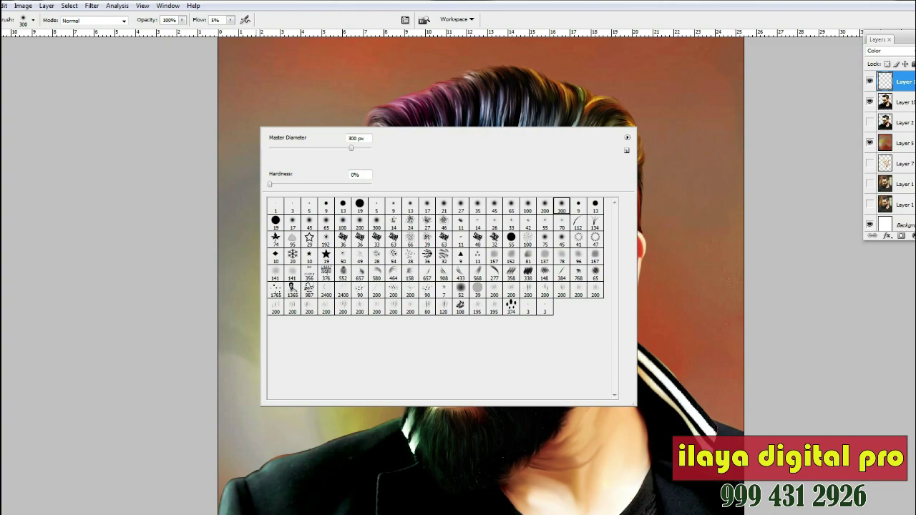
key(Return)
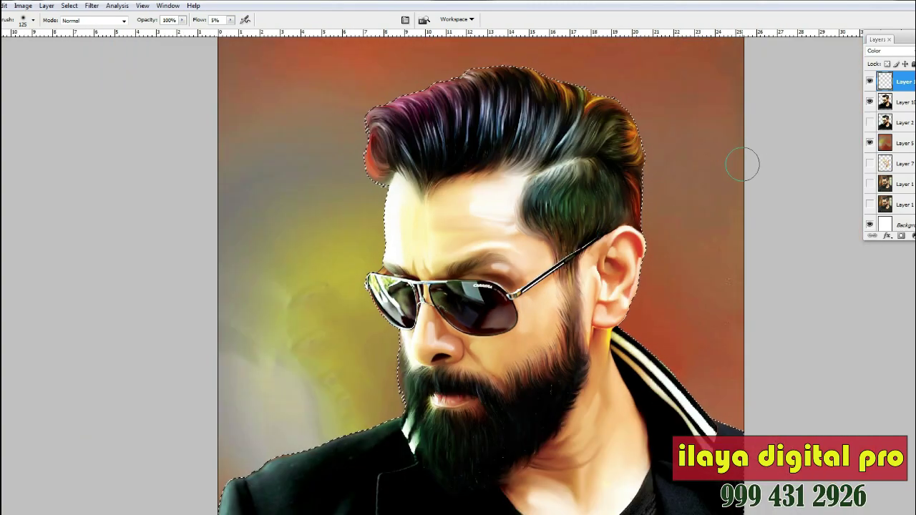
Step: Pick a yellow foreground color from the swatches and tint the face edge, ear and neck with soft strokes
key(F6)
click(777, 101)
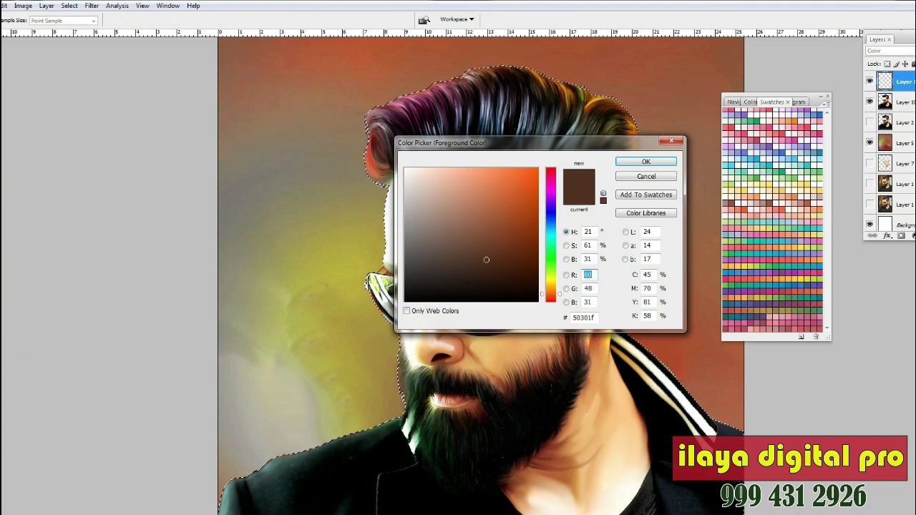
click(763, 191)
click(646, 162)
drag(398, 197, 402, 247)
click(627, 333)
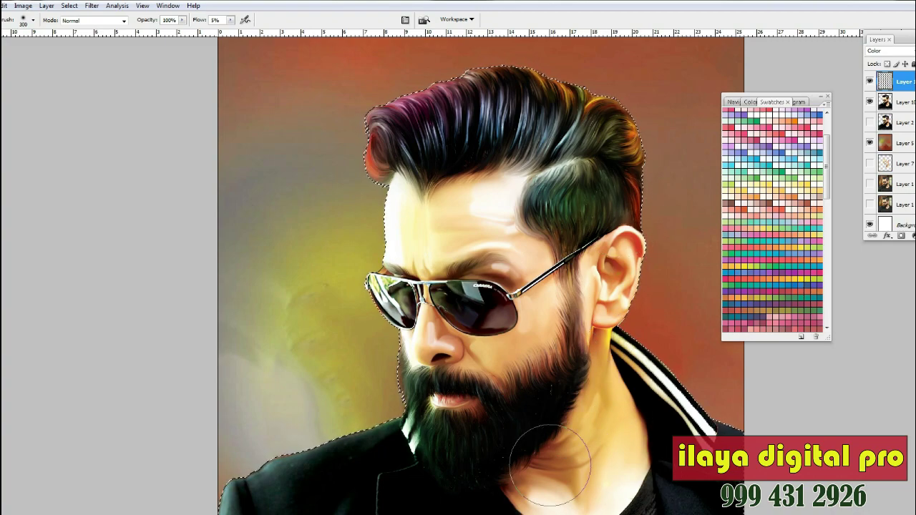
scroll(648, 186, down, 6)
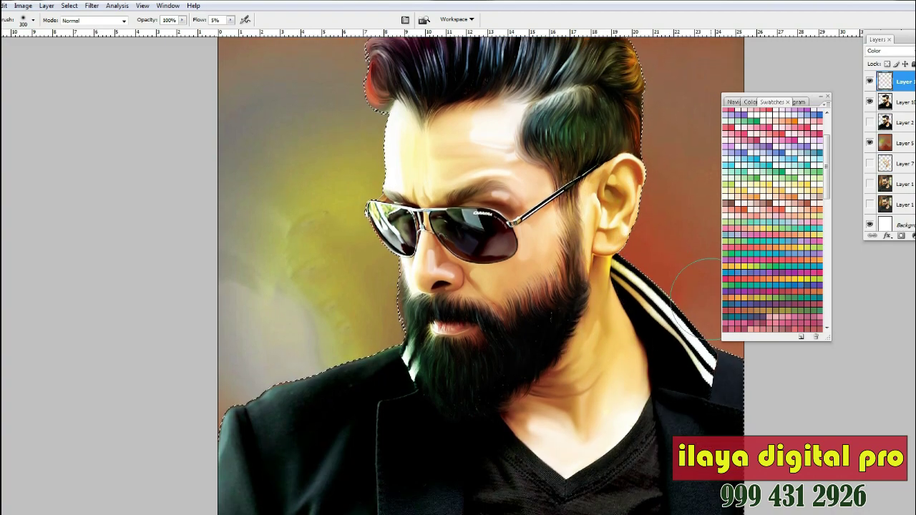
scroll(708, 290, up, 3)
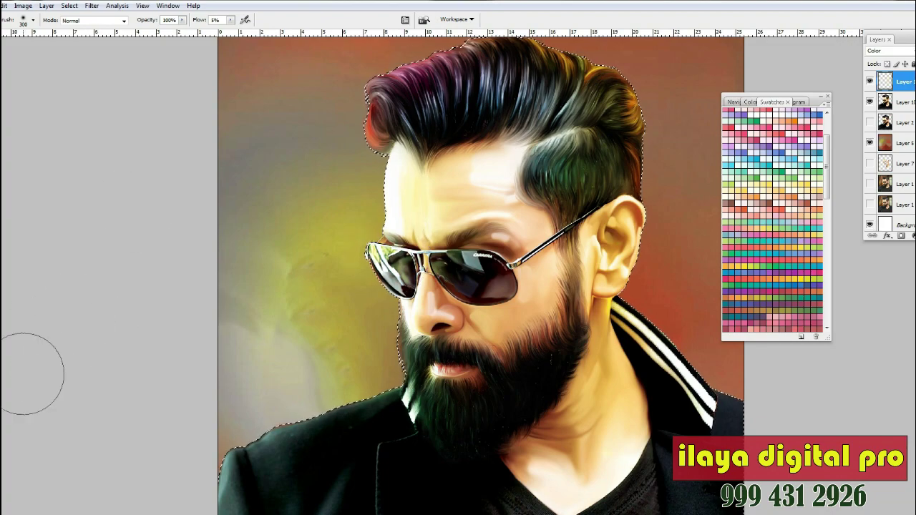
Step: Set the foreground color to pink ee5094 and tint the front of the quiff and the front curl
click(1, 387)
click(408, 80)
click(492, 176)
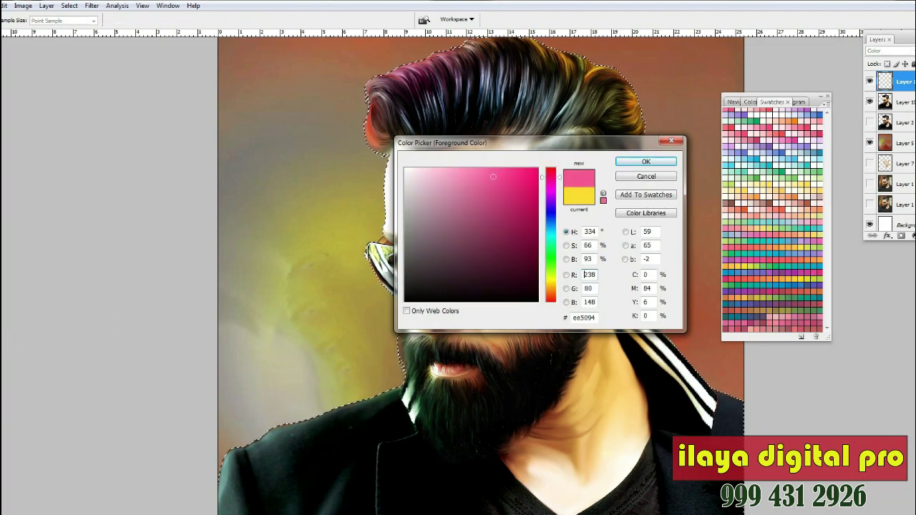
click(645, 162)
scroll(477, 96, up, 2)
mouse_move(479, 95)
mouse_down()
mouse_move(440, 98)
mouse_move(372, 154)
mouse_up()
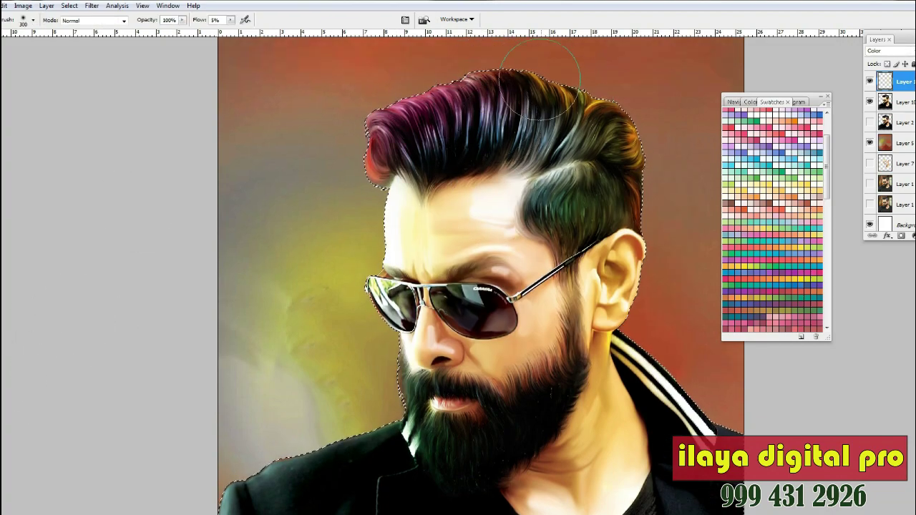
Step: Brush the same pink tint over the jacket shoulder in front of the beard
scroll(354, 257, down, 4)
drag(272, 427, 217, 464)
drag(203, 415, 313, 428)
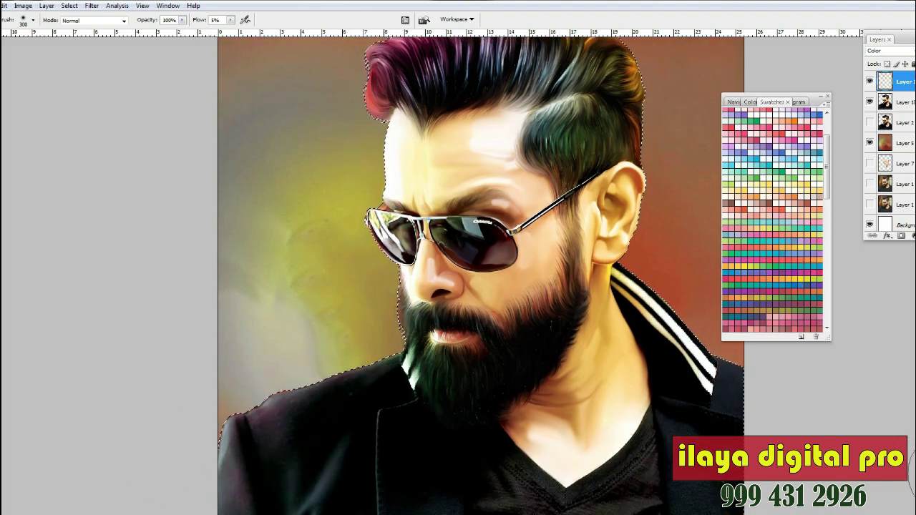
Step: Shorten the swatches palette, bring up its first colors, and reduce the brush to 200 px for the face
key(ctrl+plus)
scroll(614, 241, up, 3)
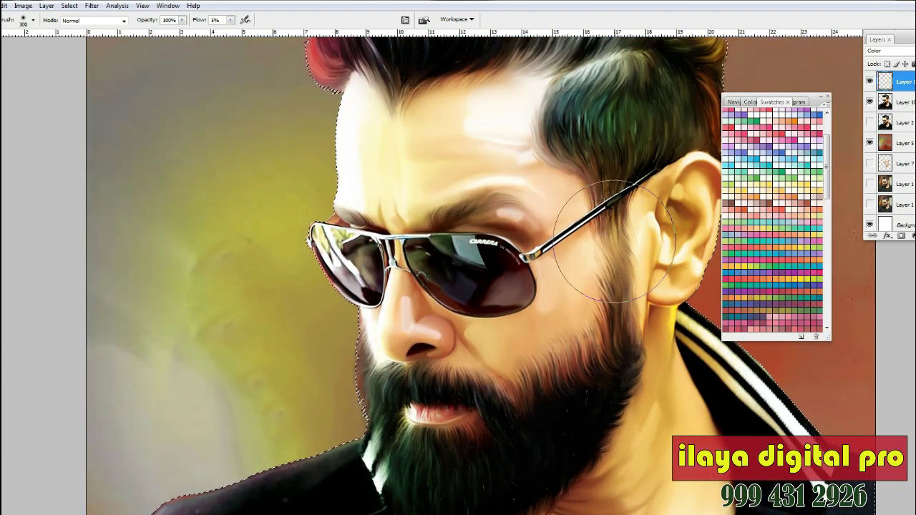
click(750, 103)
click(778, 102)
drag(828, 338, 828, 164)
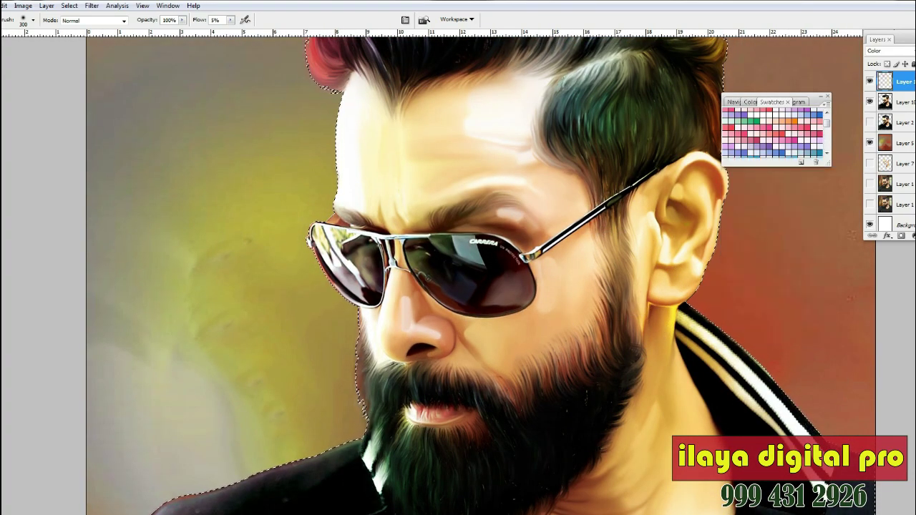
scroll(481, 276, up, 1)
drag(826, 123, 827, 120)
key(bracketleft)
key(bracketleft)
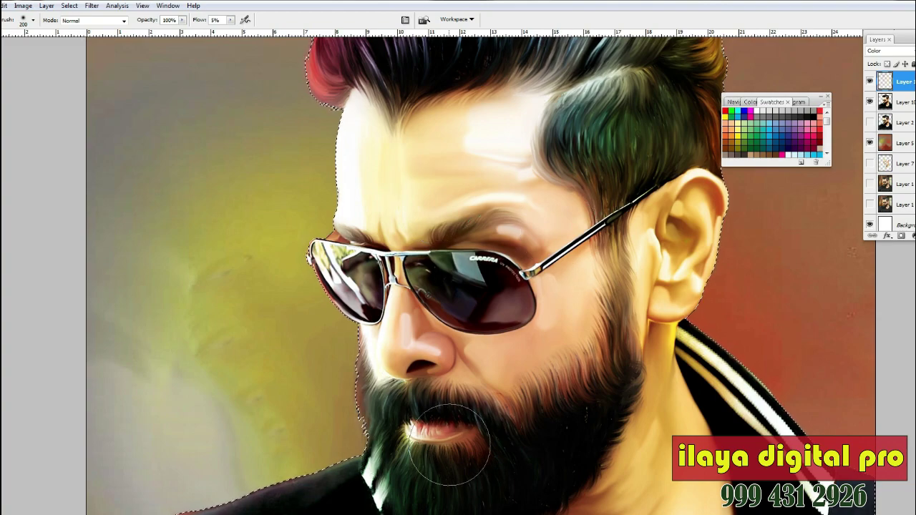
Step: Reduce the brush to about 60 px and tint the lips with soft pink
scroll(515, 189, down, 3)
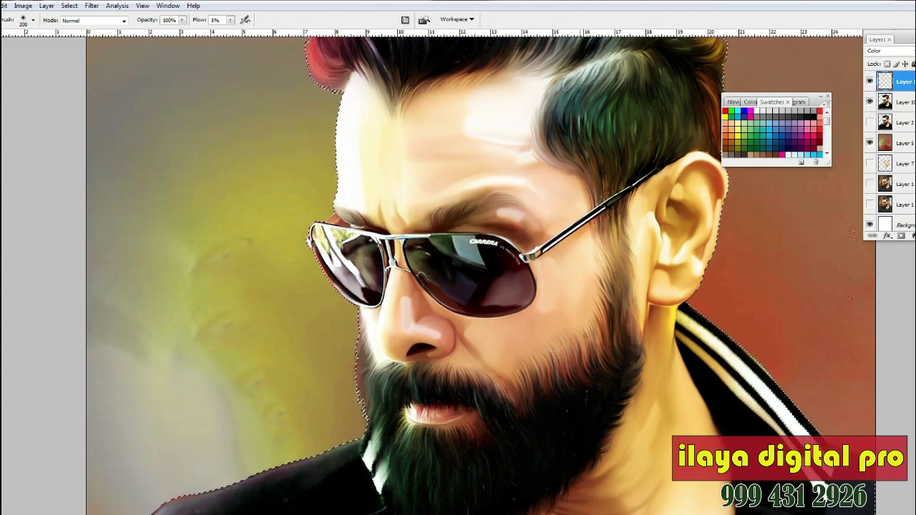
key(bracketleft)
key(bracketleft)
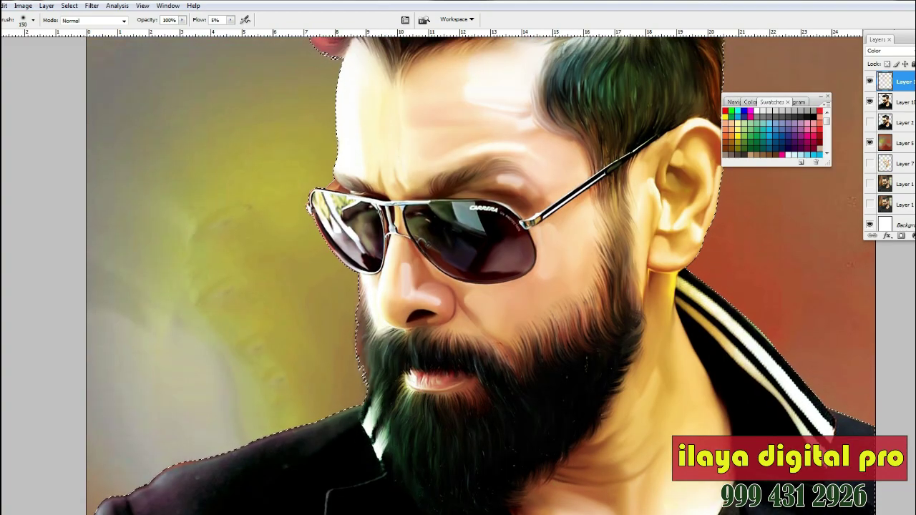
key(bracketleft)
key(bracketleft)
key(bracketleft)
key(bracketleft)
key(bracketleft)
key(bracketleft)
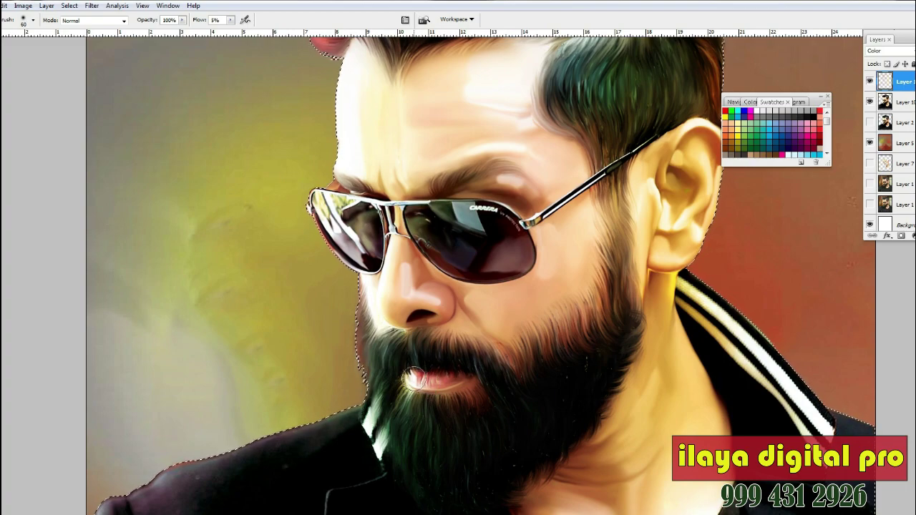
scroll(390, 379, up, 3)
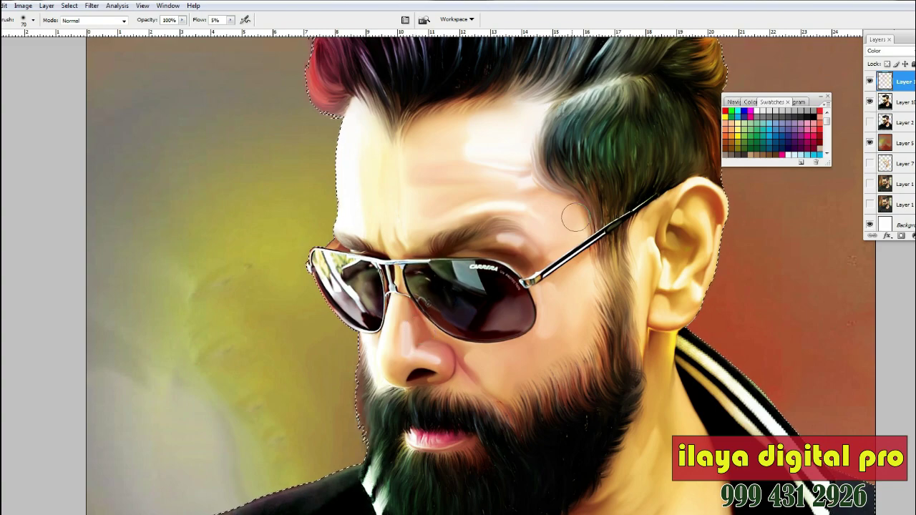
Step: Enlarge the brush from 175 to 250 px and tint the forehead softly with the same pink
key(bracketright)
key(bracketright)
key(bracketright)
key(bracketright)
key(bracketright)
drag(397, 108, 398, 138)
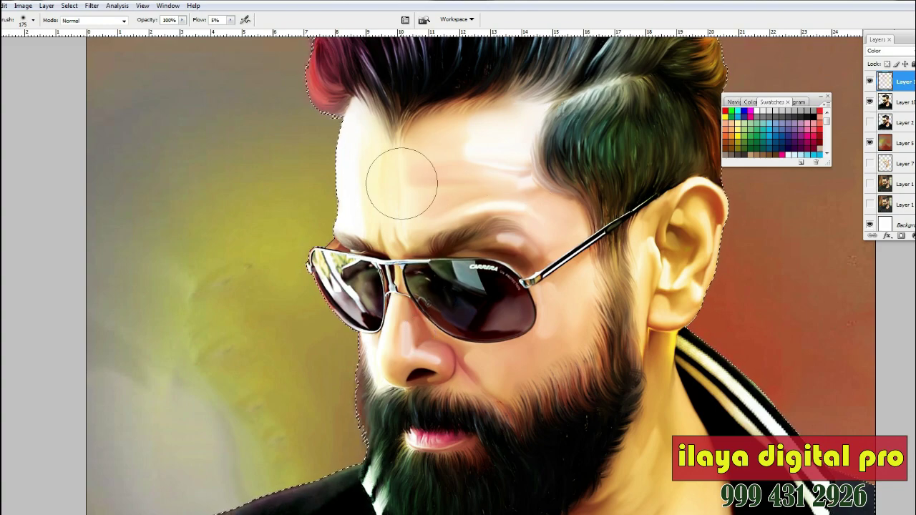
scroll(549, 208, down, 3)
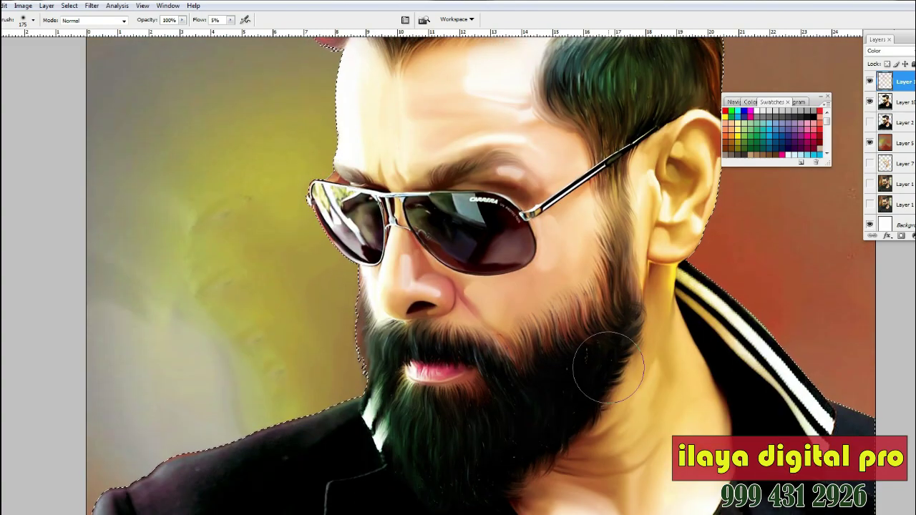
scroll(616, 189, up, 2)
key(bracketright)
scroll(425, 390, down, 3)
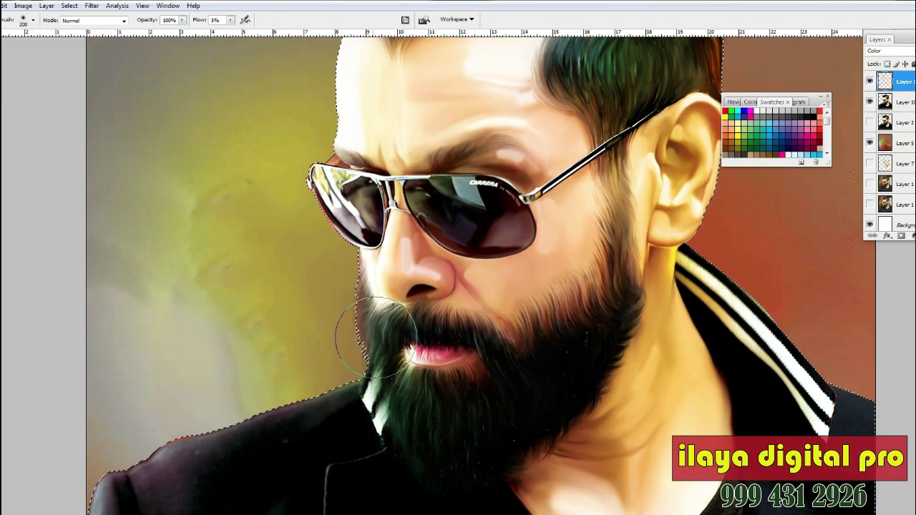
scroll(369, 89, up, 3)
mouse_move(385, 133)
mouse_down()
mouse_move(409, 146)
mouse_move(417, 121)
mouse_move(480, 129)
mouse_up()
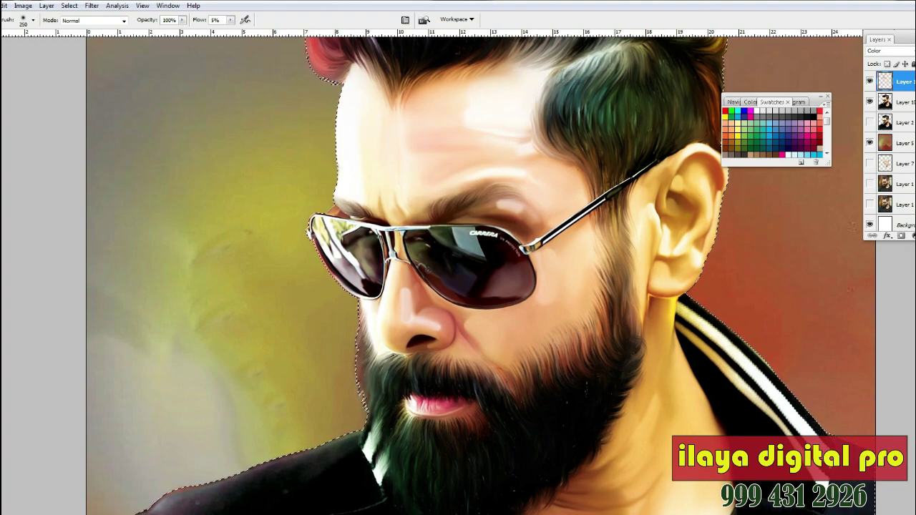
Step: Reduce the brush to 90 px and tint the front edge of the face and beard with cyan
key(bracketleft)
key(bracketleft)
key(bracketleft)
key(bracketleft)
key(bracketleft)
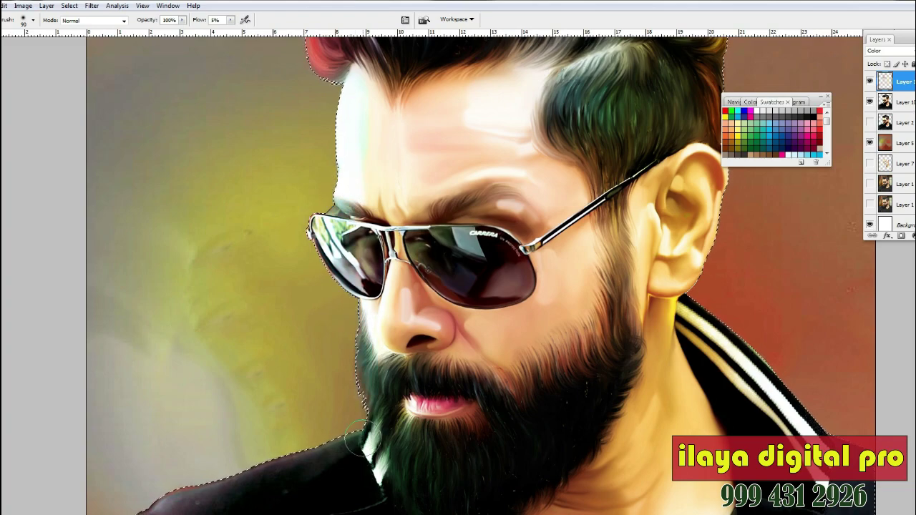
Step: Enlarge the brush from 125 to 175 px and tint the front curl and front of the quiff teal
scroll(351, 215, up, 3)
key(bracketright)
key(bracketright)
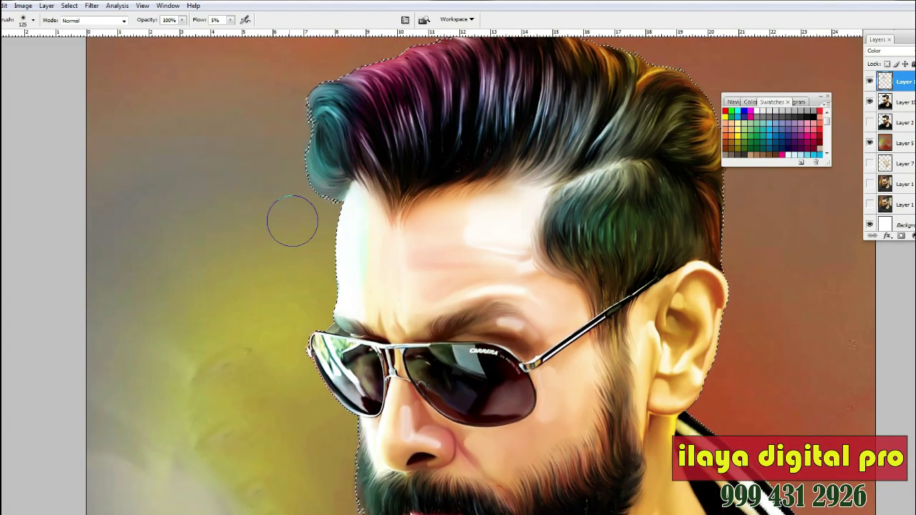
scroll(292, 215, up, 2)
key(bracketright)
key(bracketright)
mouse_move(376, 206)
mouse_down()
mouse_move(385, 164)
mouse_move(454, 154)
mouse_up()
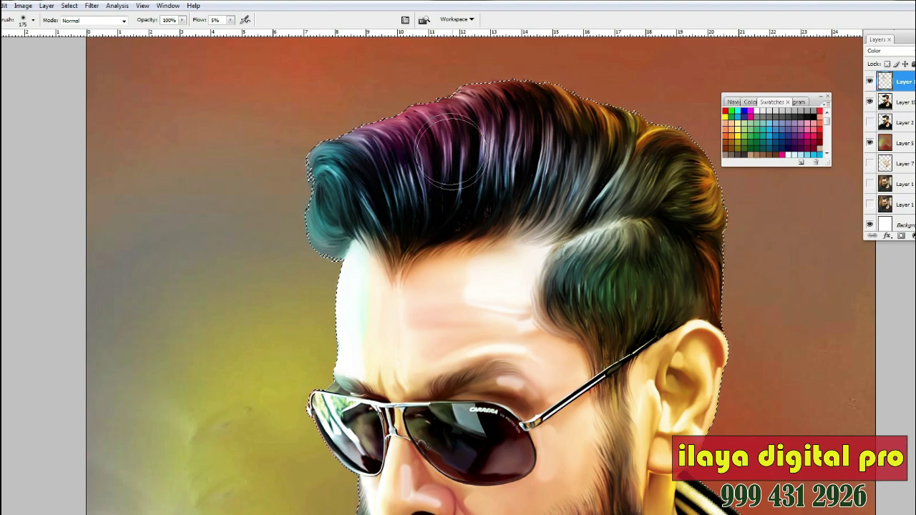
mouse_move(409, 175)
mouse_down()
mouse_move(386, 133)
mouse_move(406, 111)
mouse_move(440, 134)
mouse_up()
Step: Deselect the figure and merge the Color-mode tint layer into the portrait layer beneath it
key(ctrl+minus)
key(ctrl+minus)
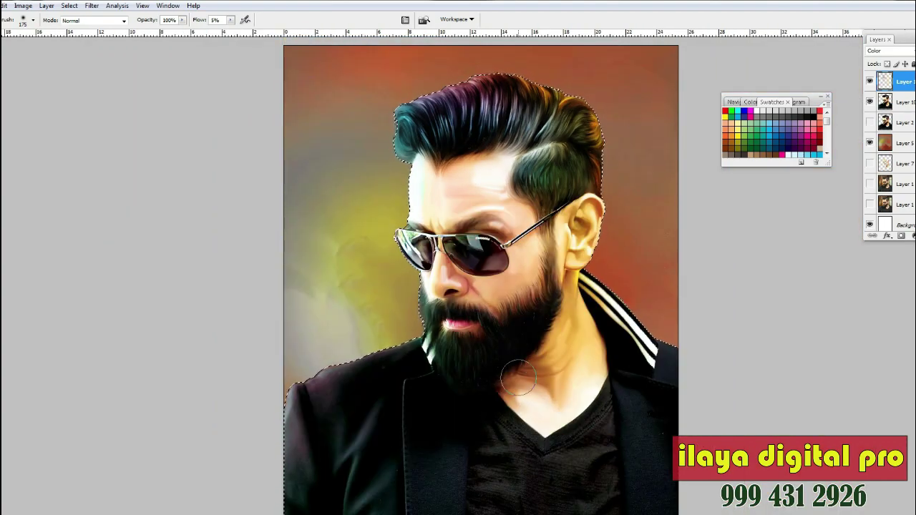
key(ctrl+d)
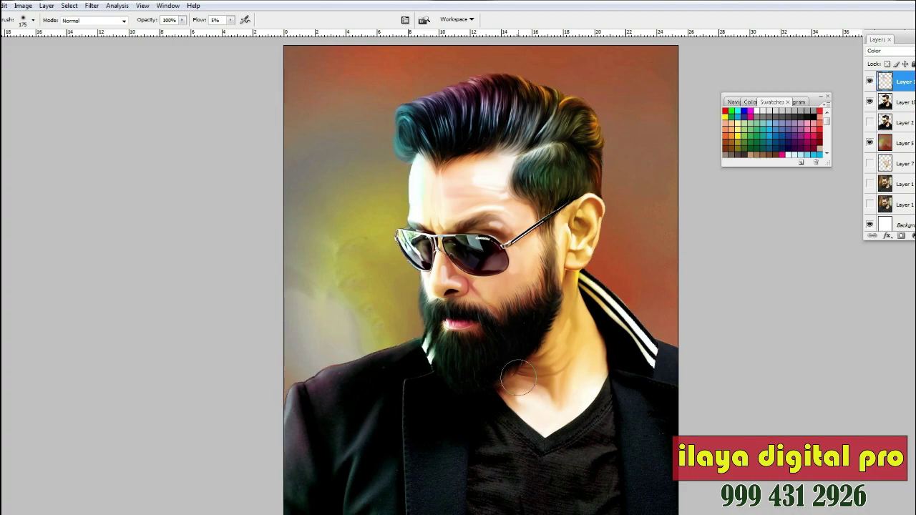
key(ctrl+e)
key(ctrl+minus)
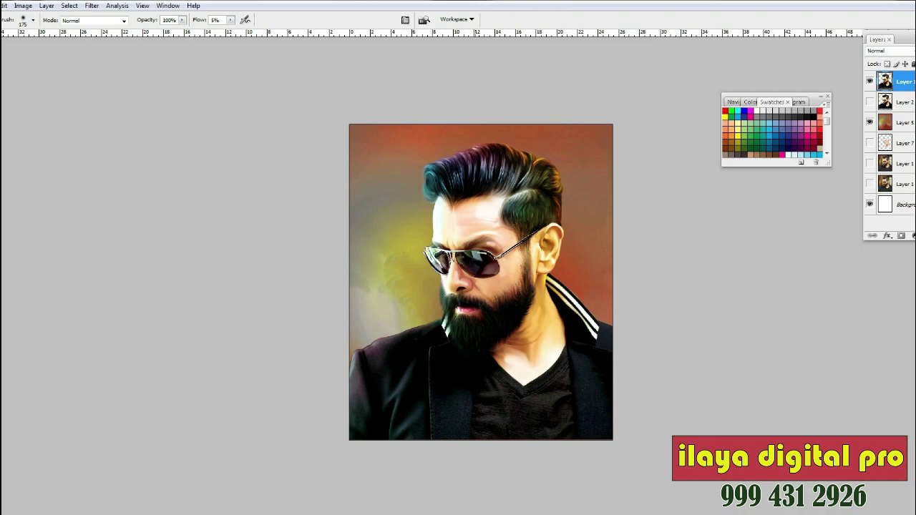
key(ctrl+plus)
key(ctrl+plus)
key(ctrl+plus)
scroll(475, 238, up, 3)
key(ctrl+u)
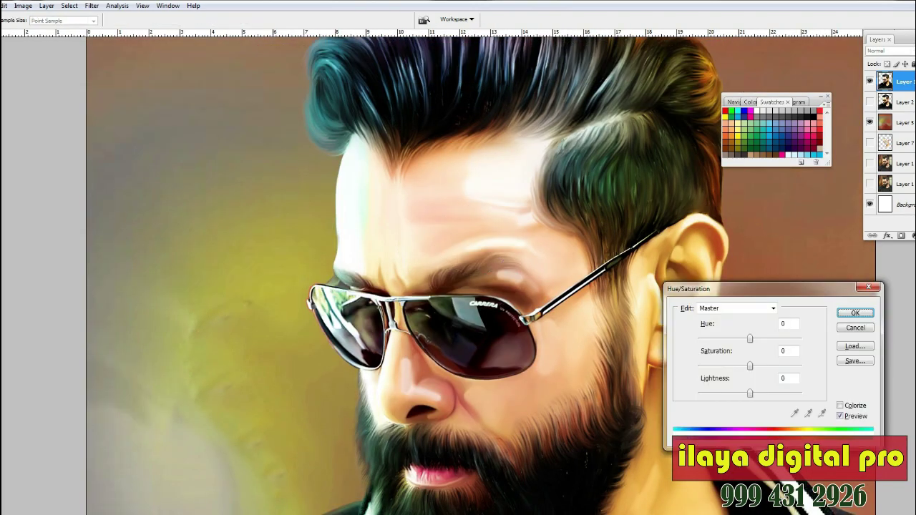
key(Return)
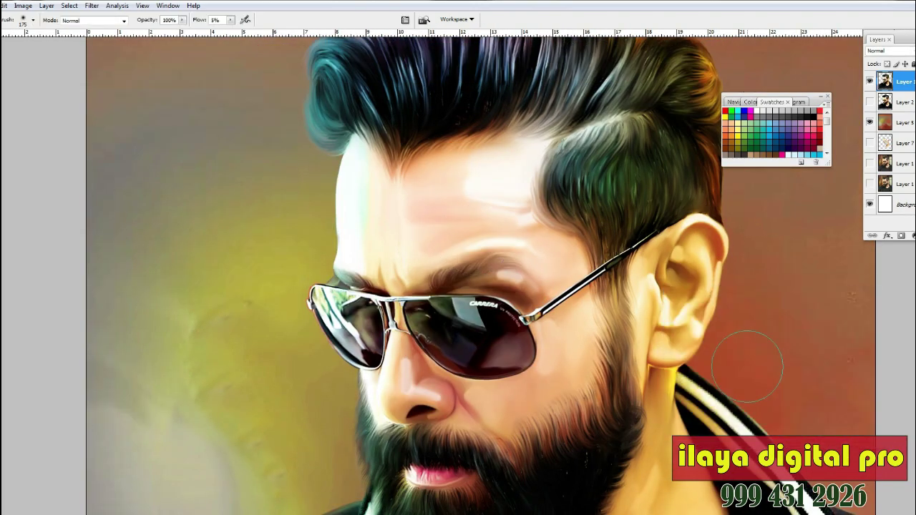
Step: Close the floating swatches palette to clear the view of the whole portrait
key(ctrl+minus)
key(ctrl+minus)
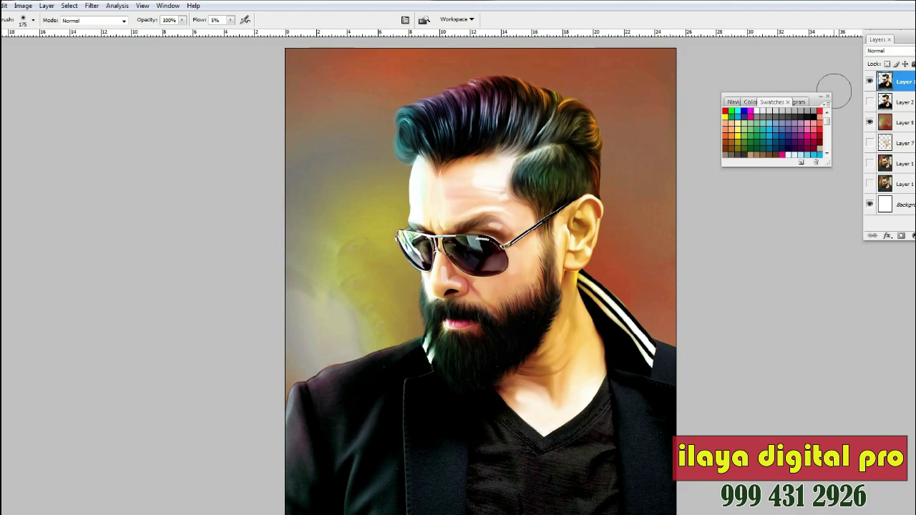
click(827, 96)
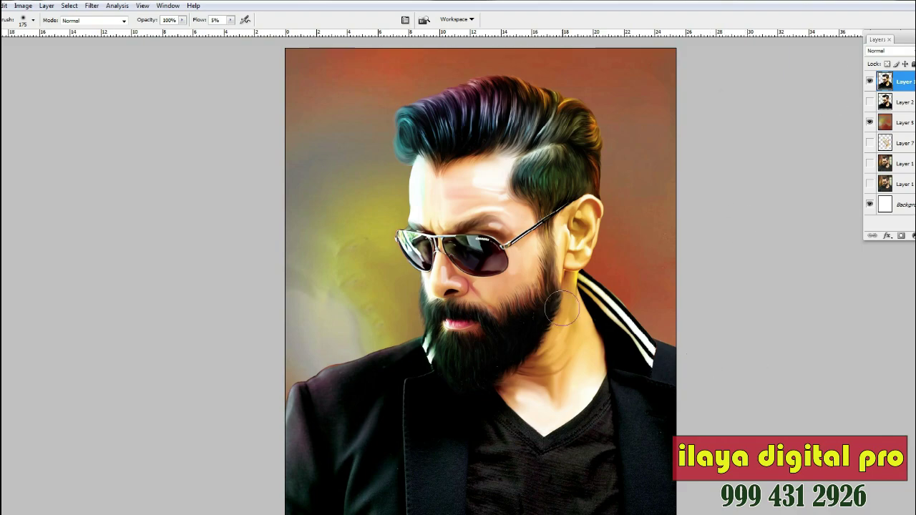
Step: Use the Smudge tool at 75% strength with a 15 px brush to smooth the light specks in the beard
key(z)
drag(374, 145, 512, 371)
key(ctrl+minus)
scroll(574, 387, down, 2)
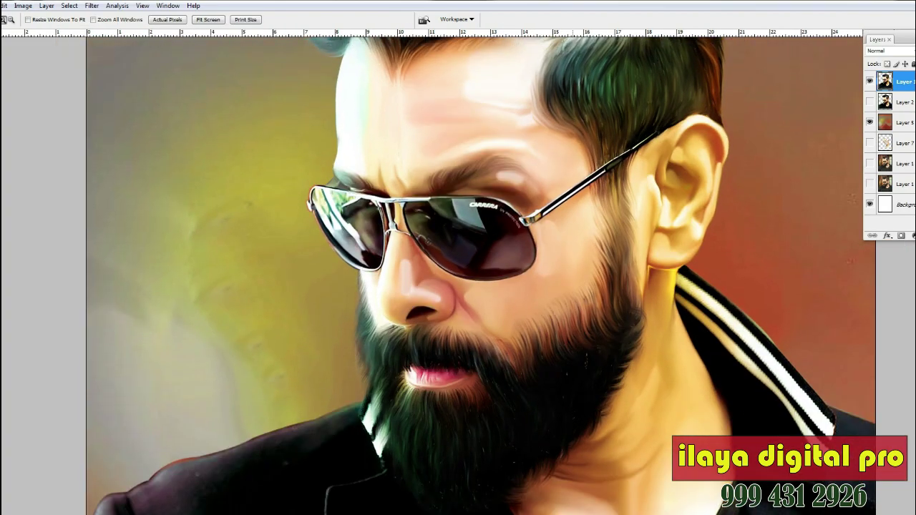
click(573, 387)
click(453, 348)
scroll(454, 348, up, 3)
key(r)
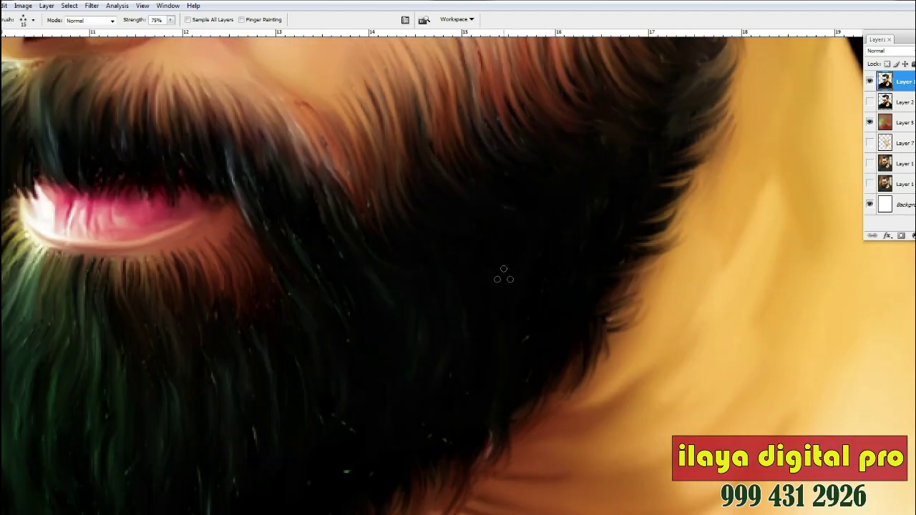
drag(252, 486, 418, 342)
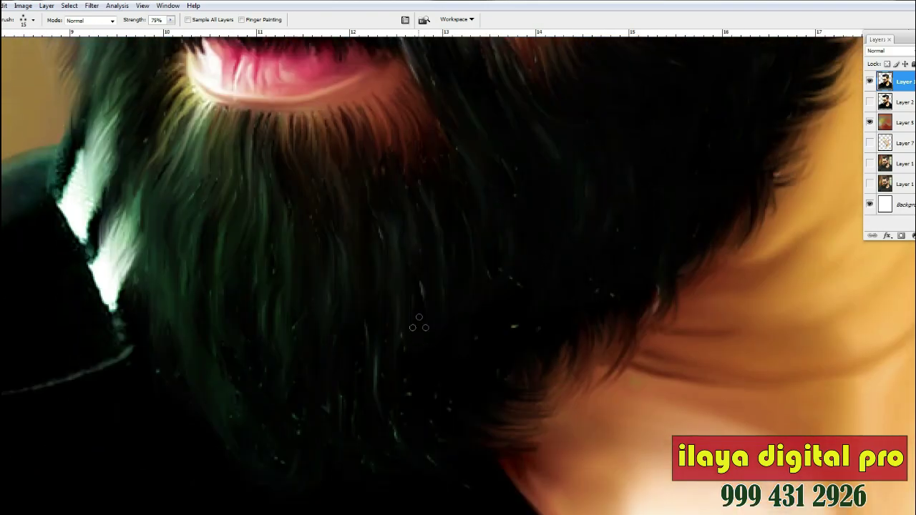